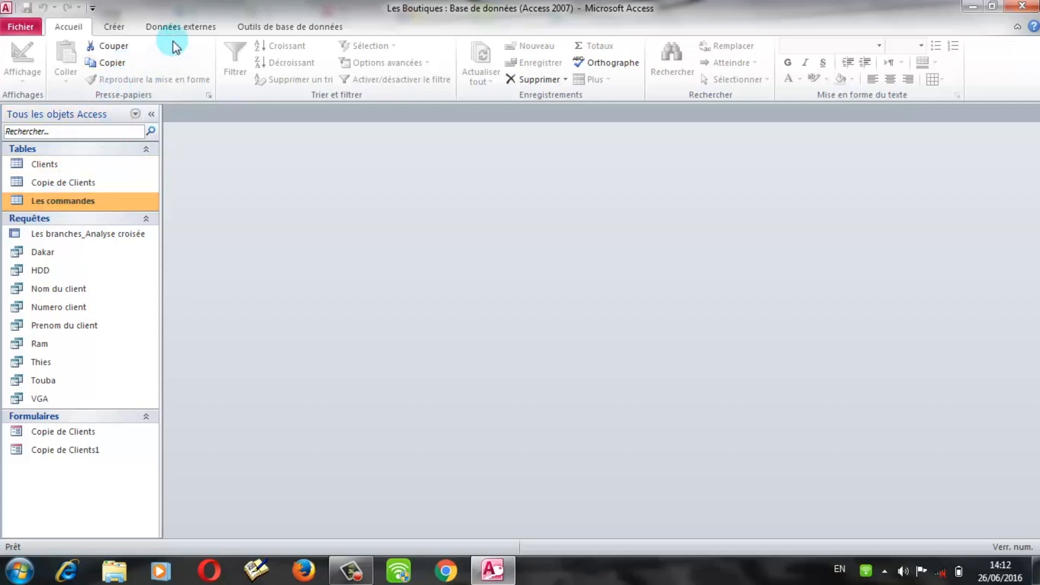
# Step: Open the Relations view with the Clients table, briefly viewing and closing the Clients datasheet
pyautogui.click(317, 31)
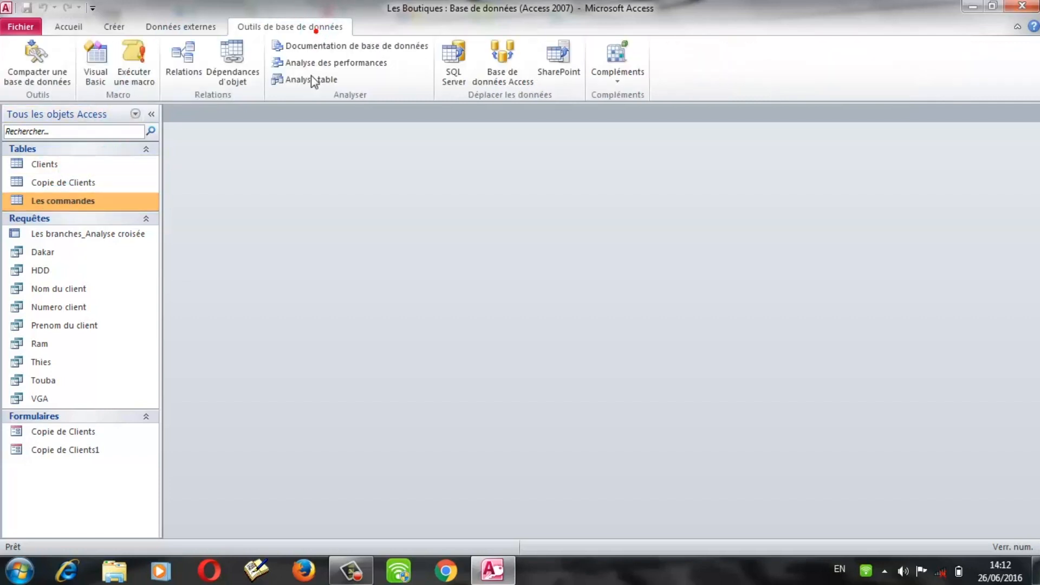
pyautogui.click(184, 64)
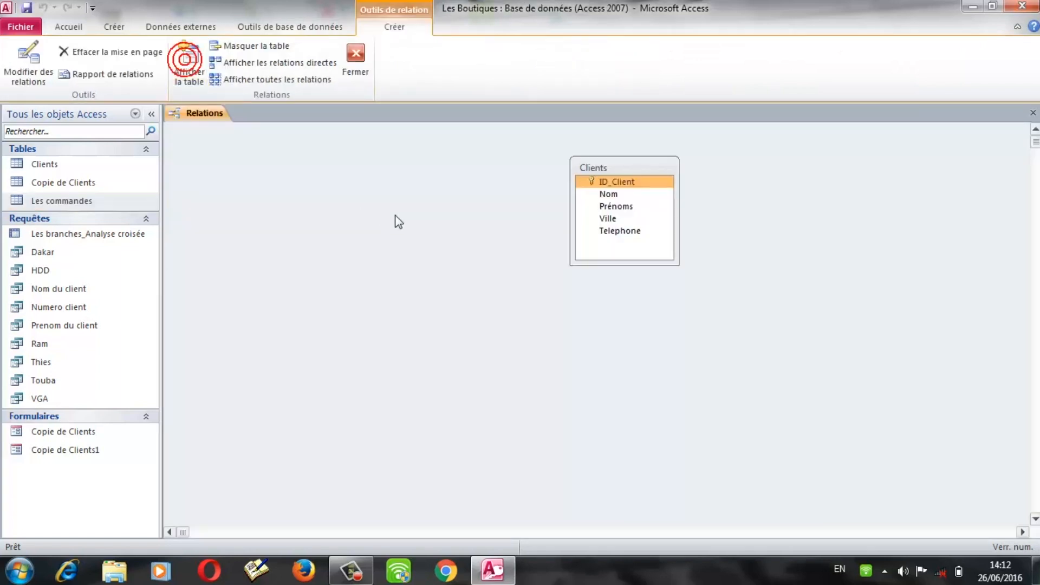
pyautogui.doubleClick(41, 163)
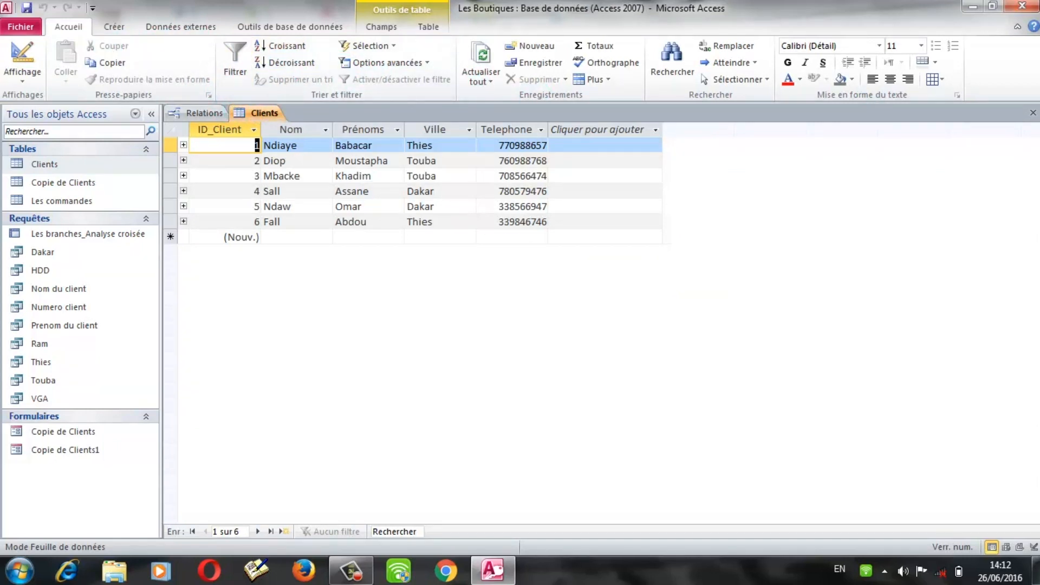
pyautogui.click(1033, 113)
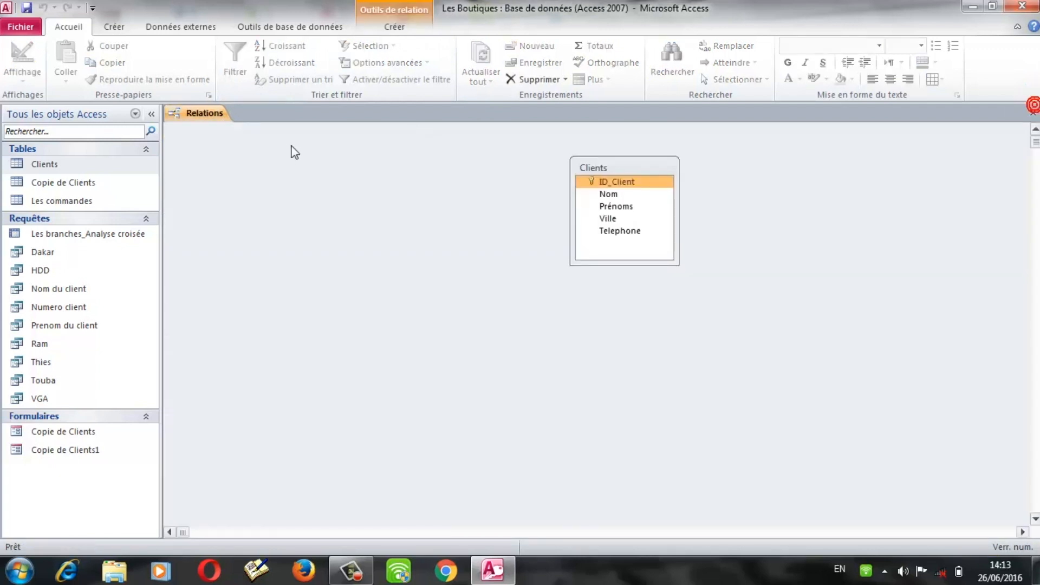
pyautogui.rightClick(301, 244)
# Step: Add a second Clients table and the Les commandes table to the relationships layout
pyautogui.click(365, 254)
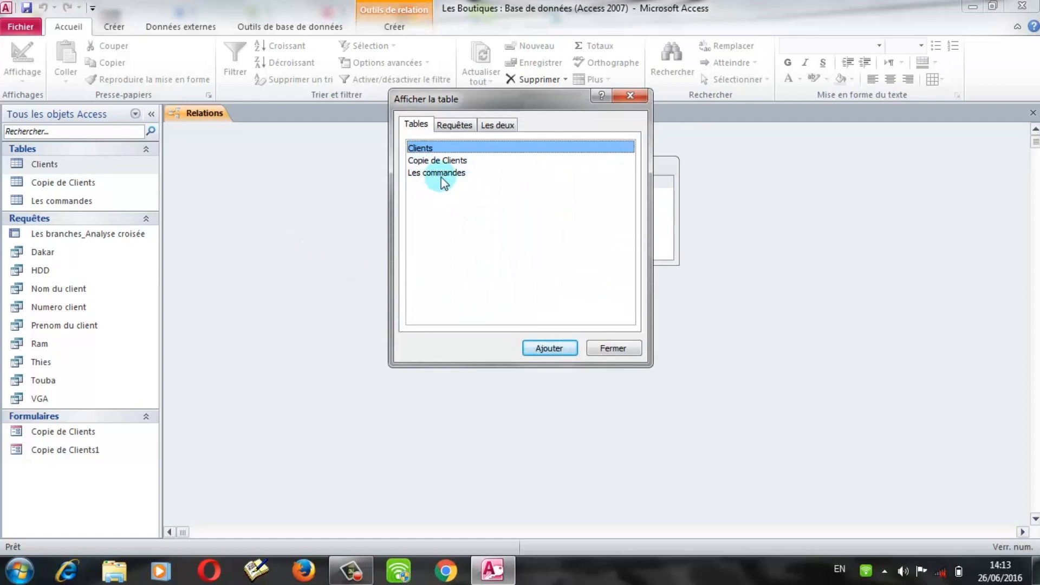
pyautogui.click(549, 348)
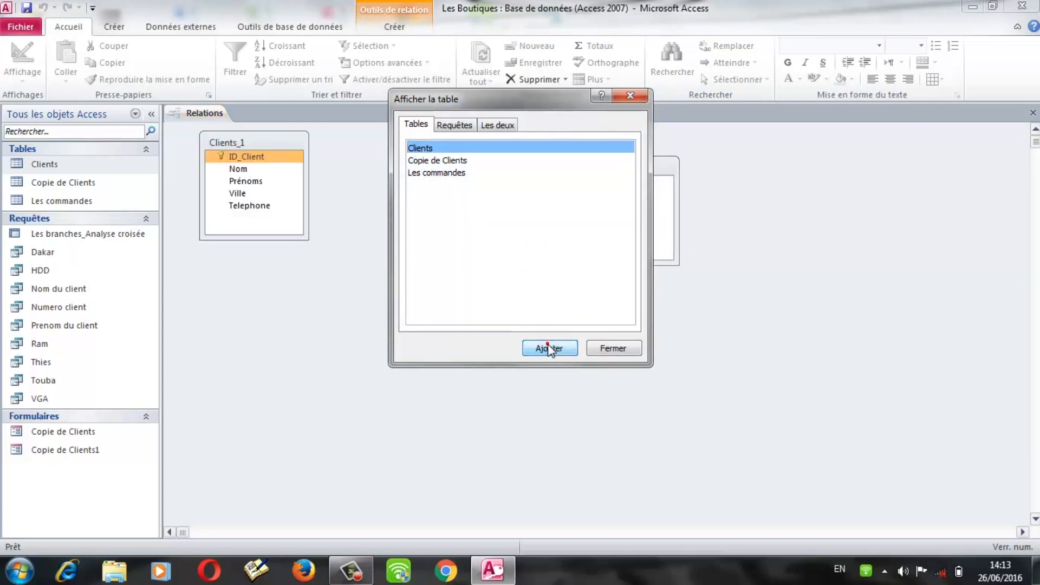
pyautogui.click(451, 172)
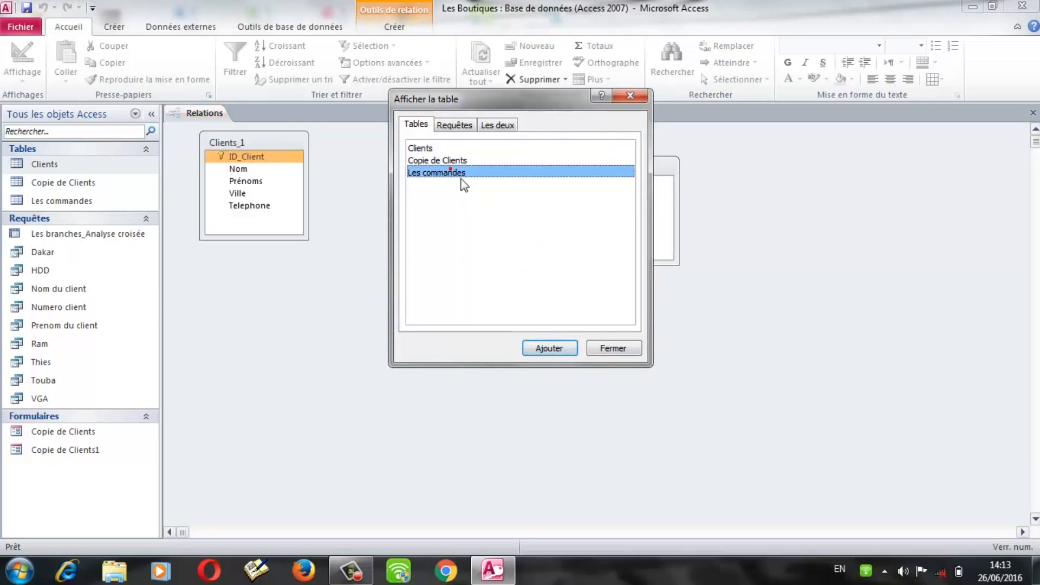
pyautogui.click(557, 346)
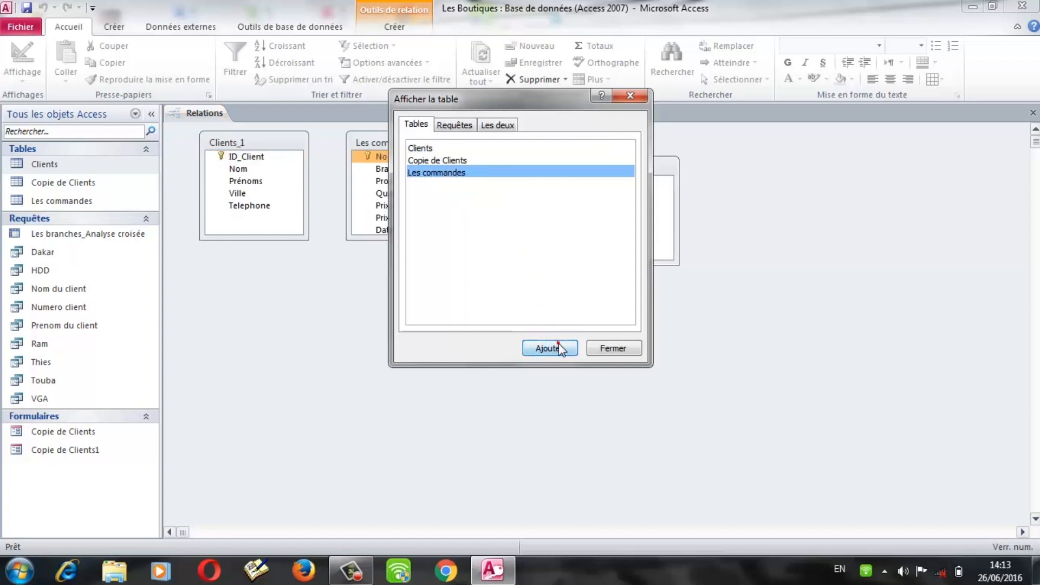
pyautogui.click(629, 95)
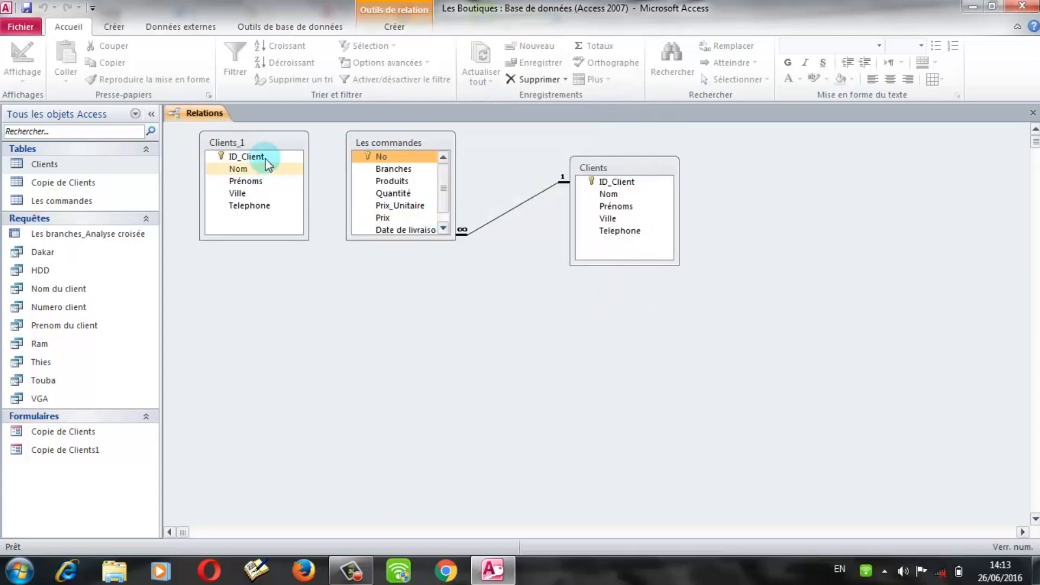
# Step: Drag the Clients_1, Les commandes and Clients boxes apart on the canvas, then close the view
pyautogui.click(259, 142)
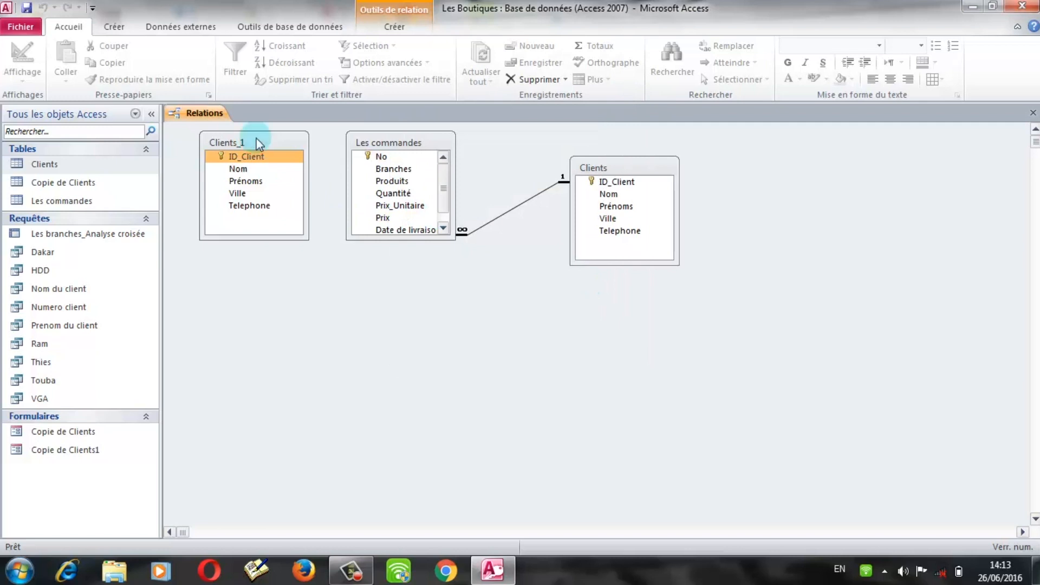
pyautogui.moveTo(256, 141); pyautogui.dragTo(380, 433)
pyautogui.click(525, 274)
pyautogui.click(454, 290)
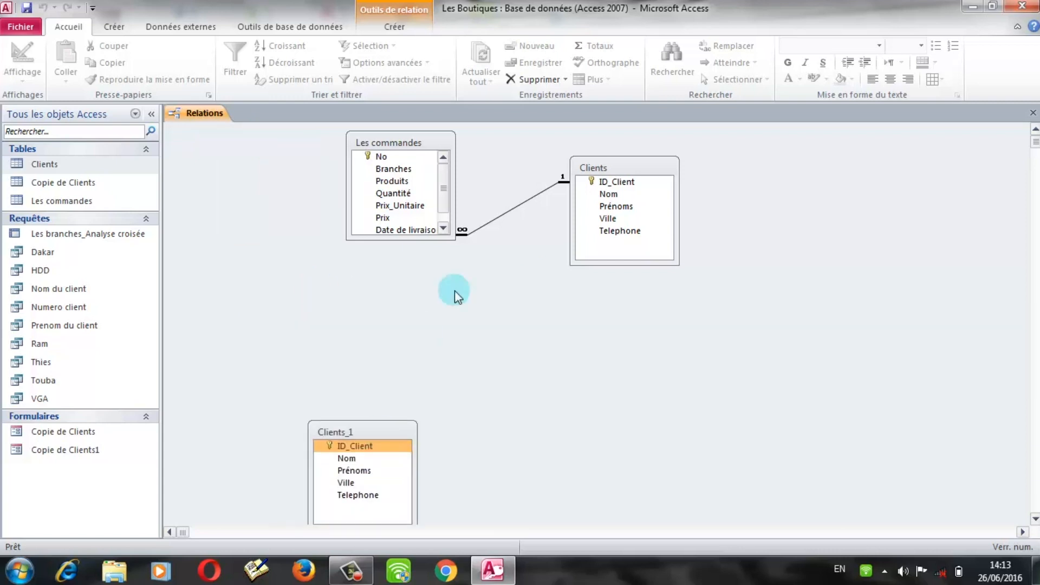
pyautogui.moveTo(432, 142); pyautogui.dragTo(403, 180)
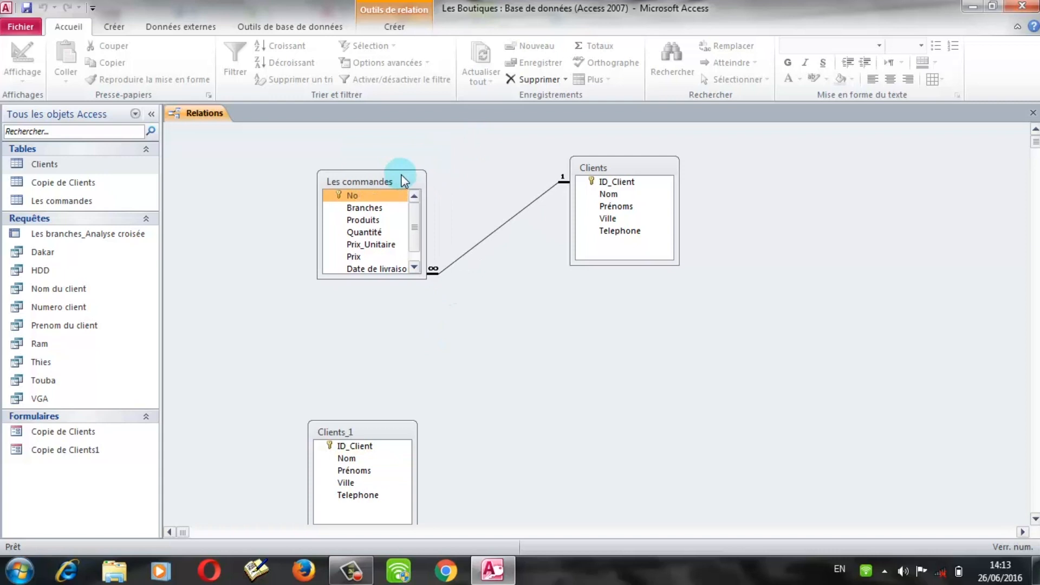
pyautogui.moveTo(610, 166); pyautogui.dragTo(741, 133)
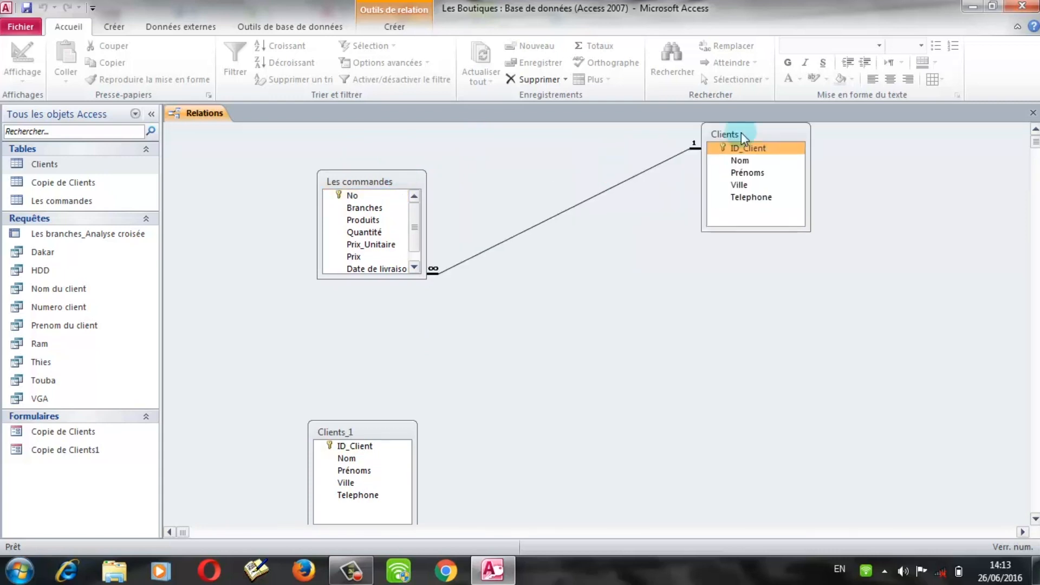
pyautogui.click(361, 181)
pyautogui.moveTo(362, 180); pyautogui.dragTo(311, 209)
pyautogui.click(297, 228)
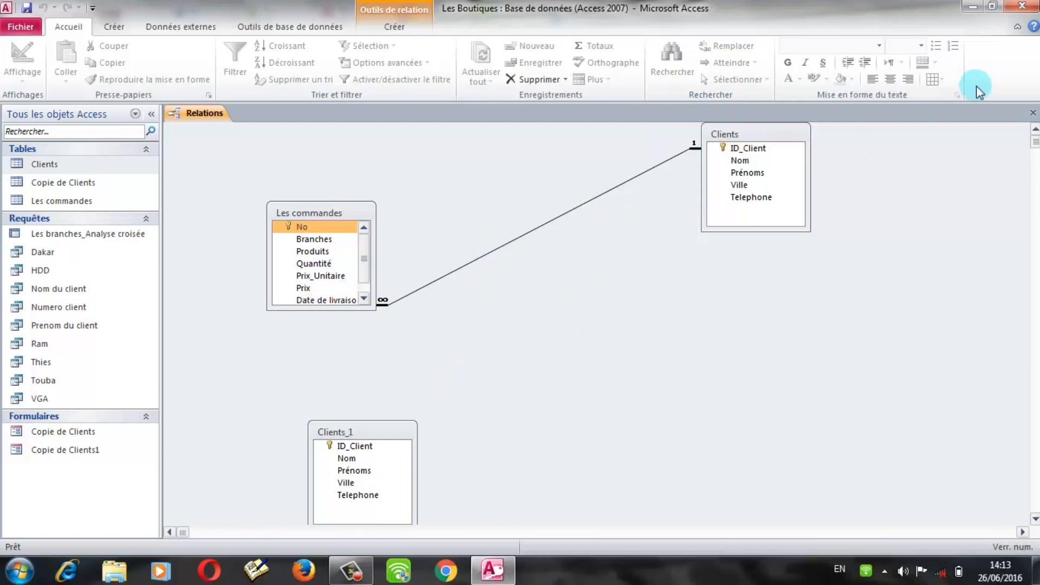
pyautogui.click(1031, 113)
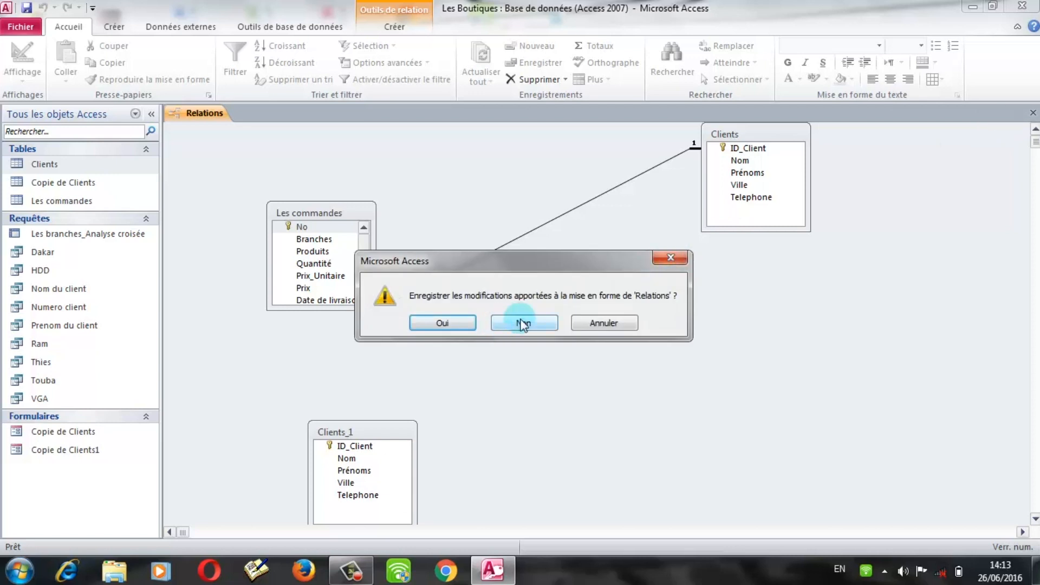
# Step: Discard the relationship layout changes and select the Clients table in the navigation pane
pyautogui.click(530, 324)
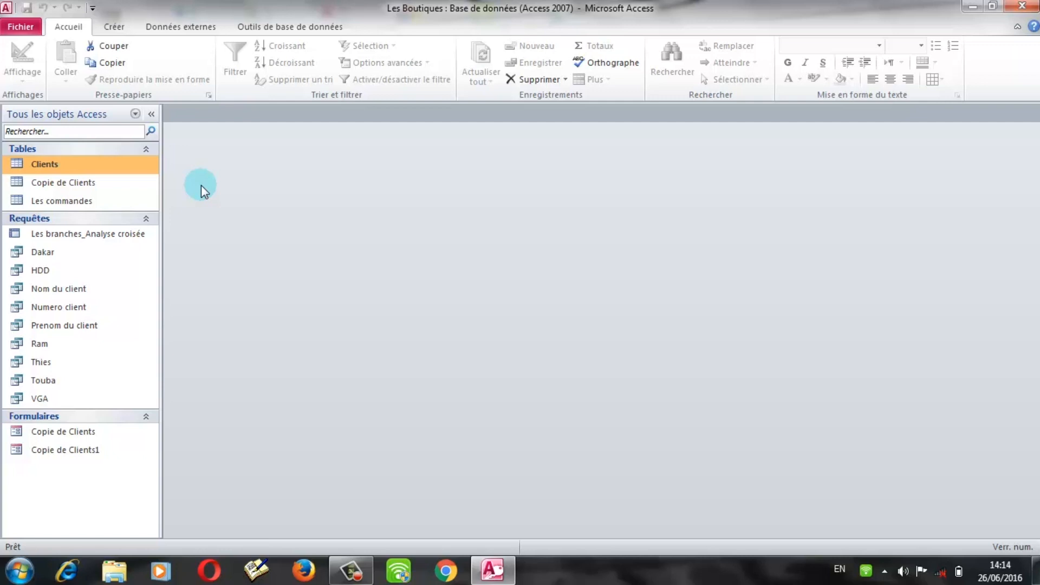
pyautogui.click(69, 165)
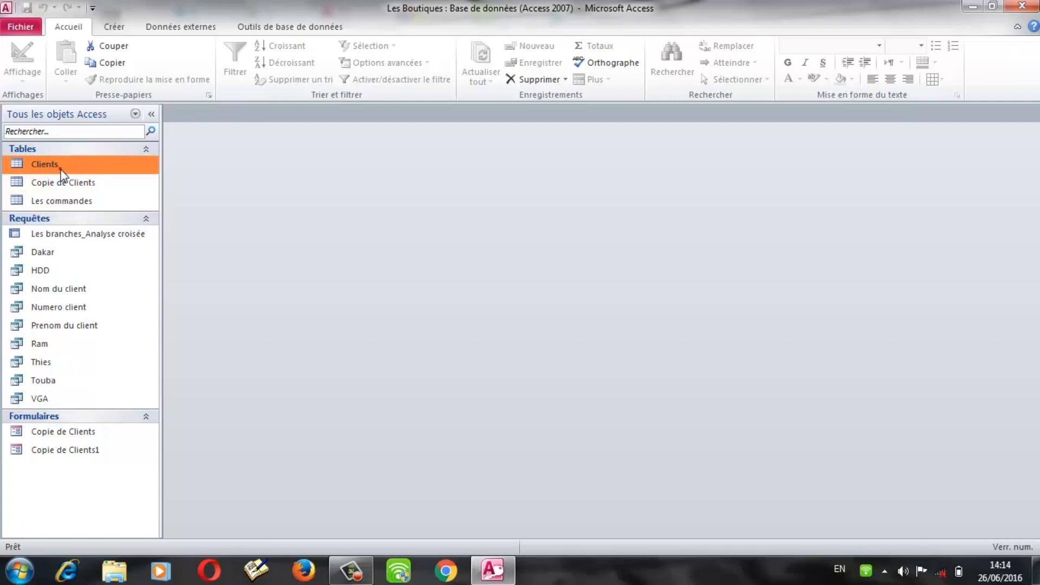
# Step: Generate a quick form from Clients with its orders subform and switch it to form view
pyautogui.click(114, 33)
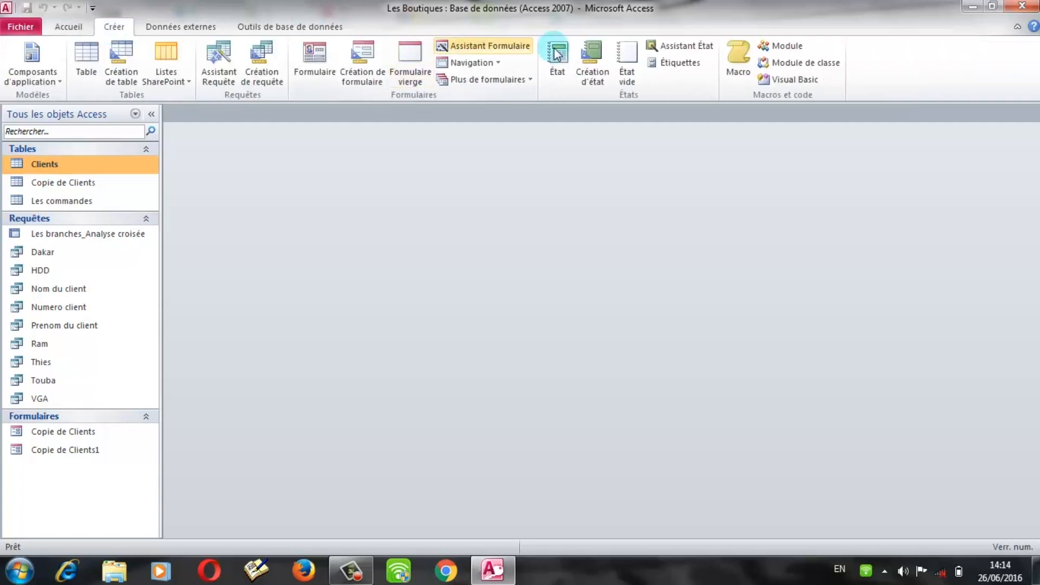
pyautogui.click(313, 70)
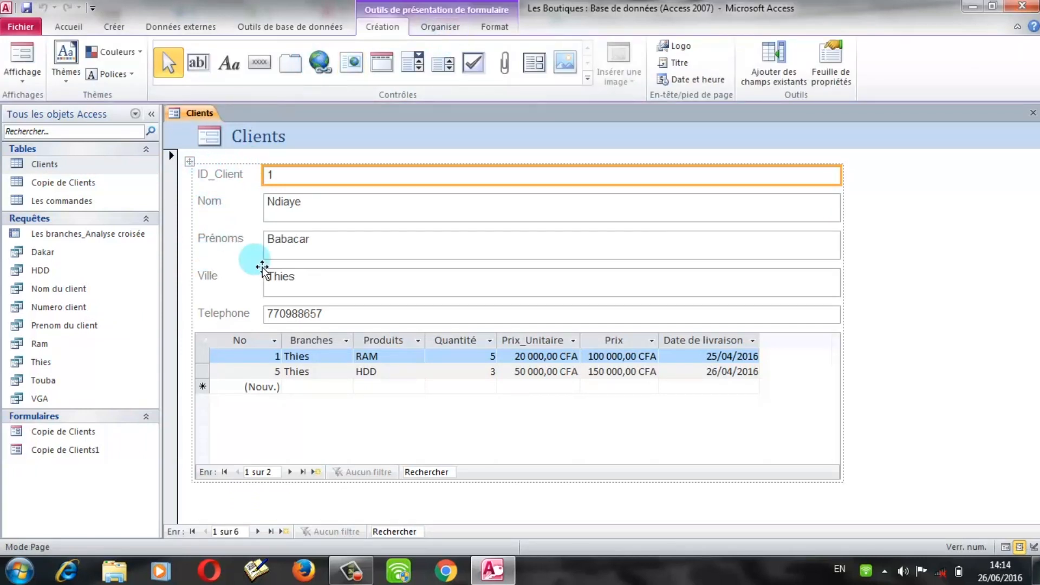
pyautogui.click(239, 183)
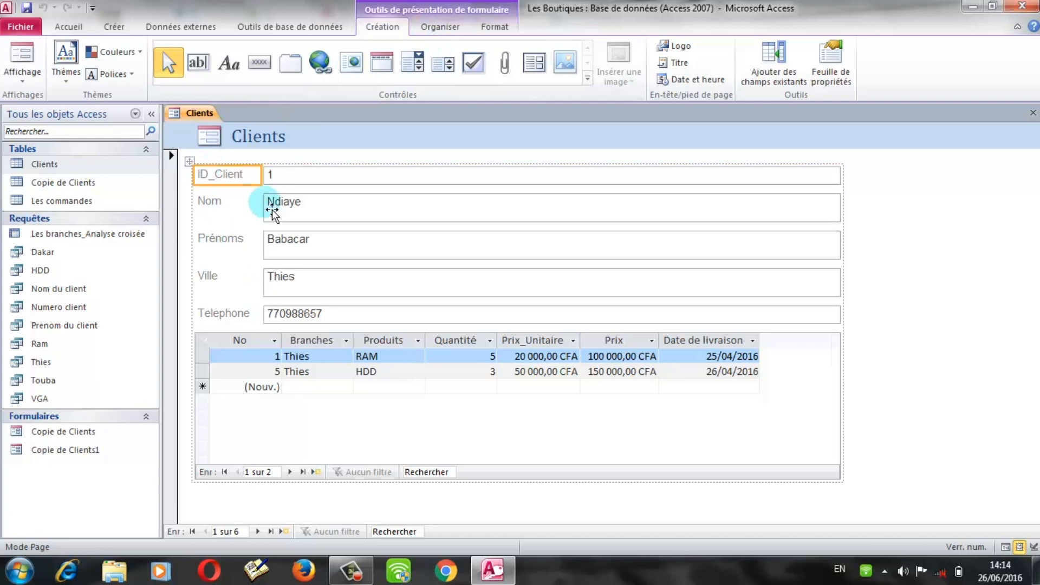
pyautogui.click(205, 371)
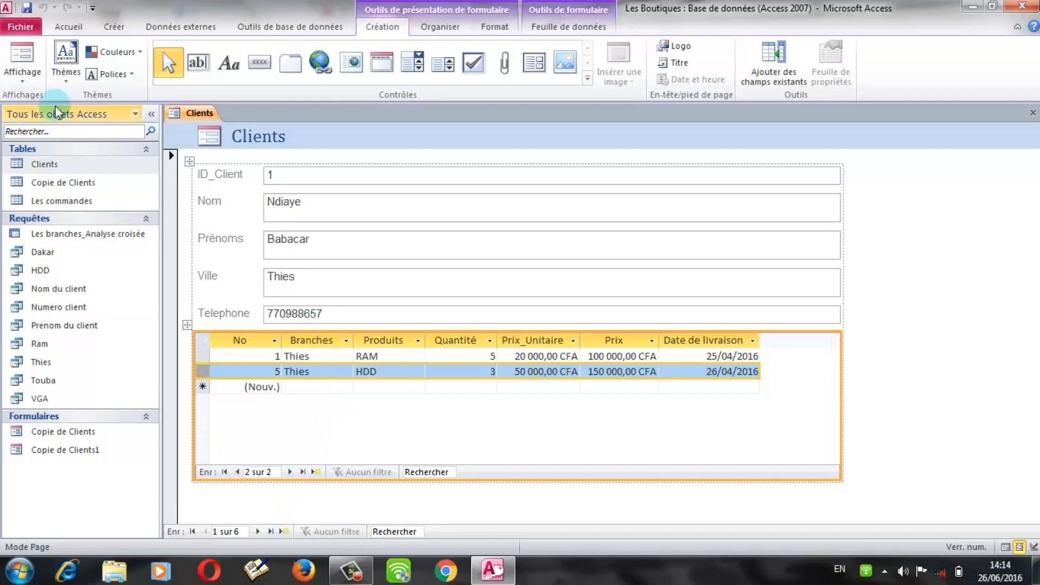
pyautogui.click(24, 81)
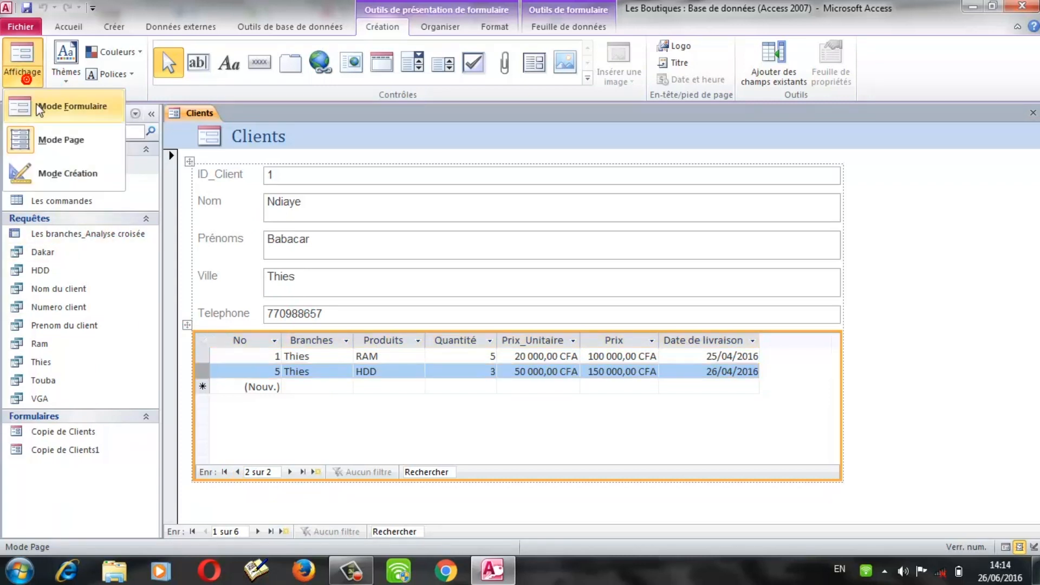
pyautogui.click(34, 106)
# Step: Step forward through the client records, moving between their orders in the subform
pyautogui.click(394, 218)
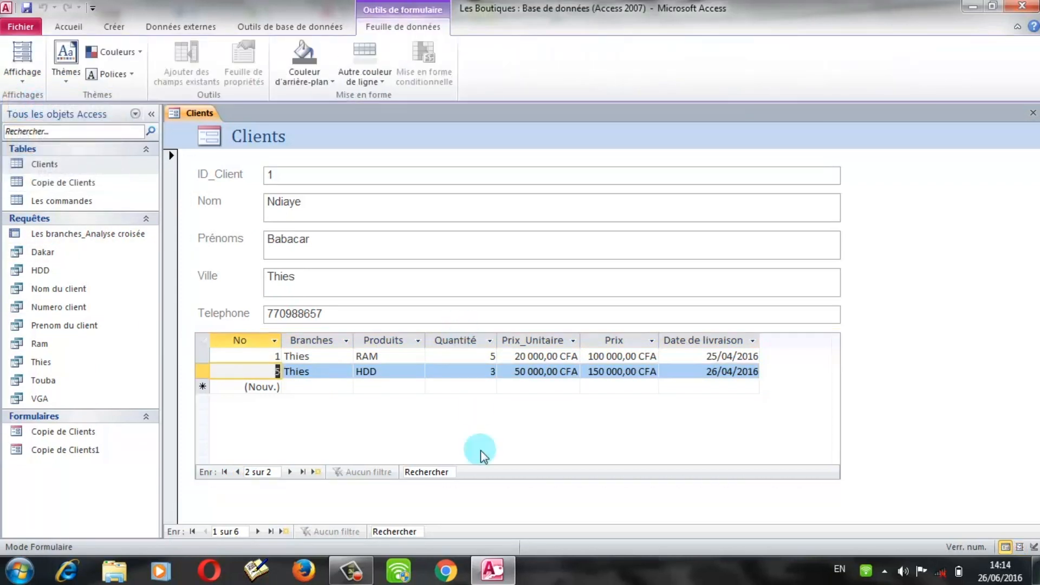
pyautogui.click(259, 531)
pyautogui.click(259, 532)
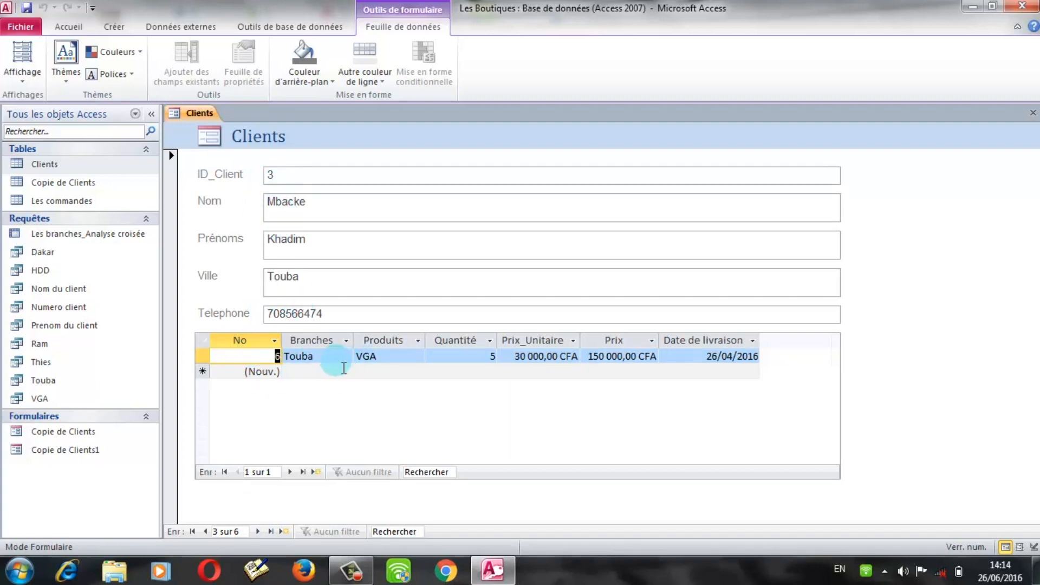
pyautogui.click(288, 472)
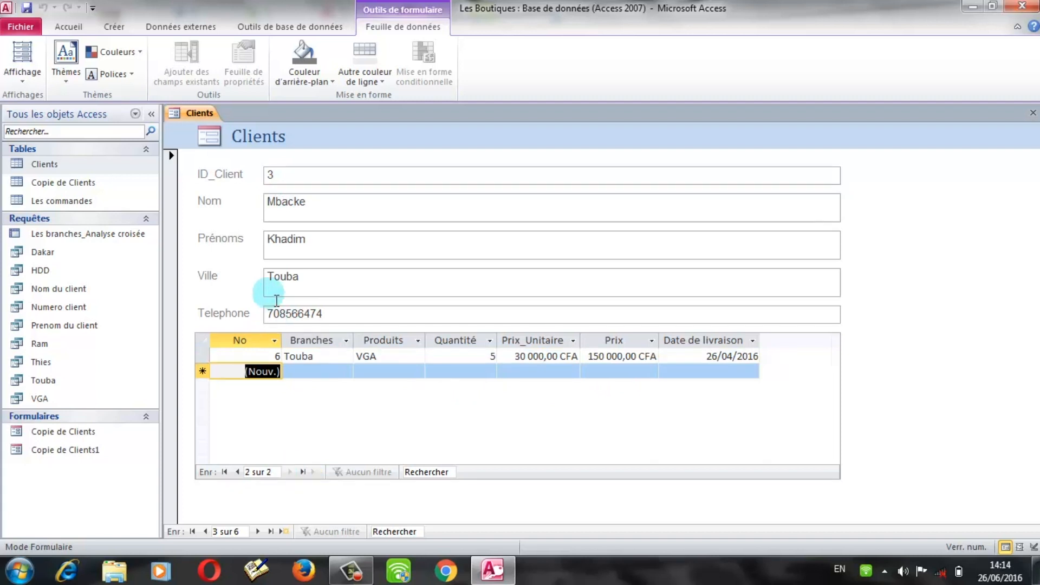
pyautogui.click(280, 174)
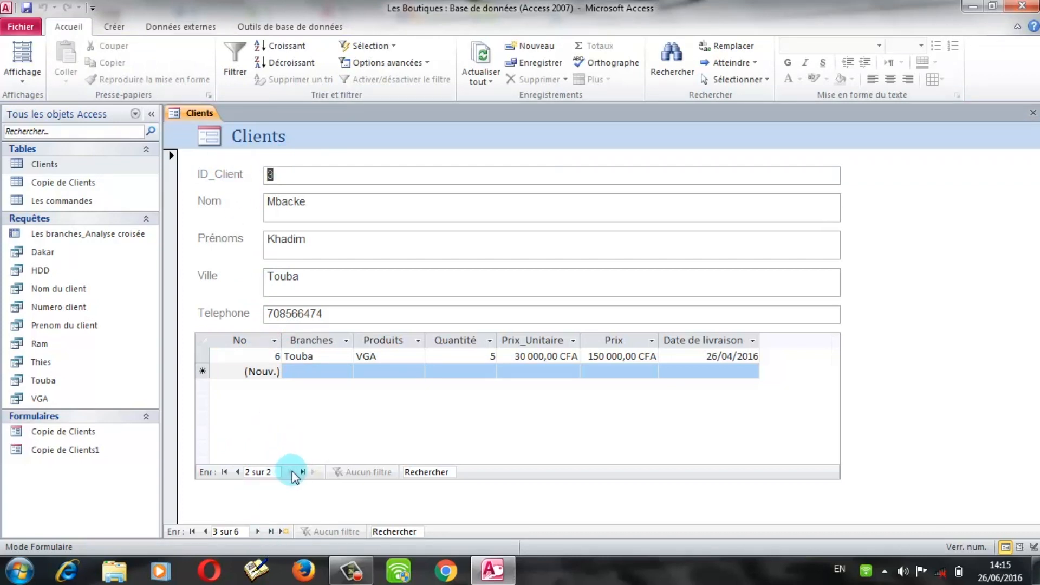
pyautogui.click(238, 471)
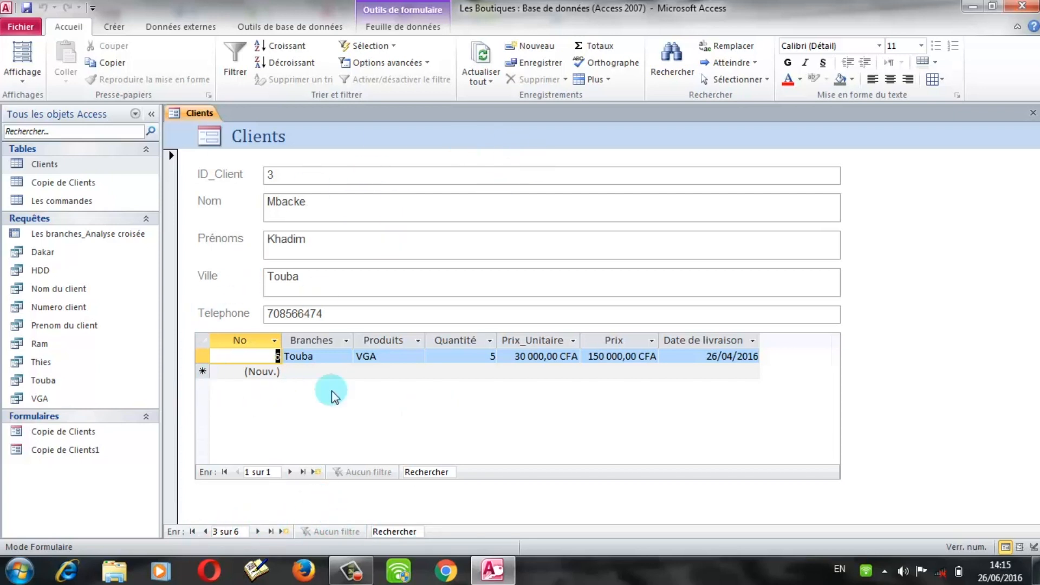
pyautogui.click(233, 395)
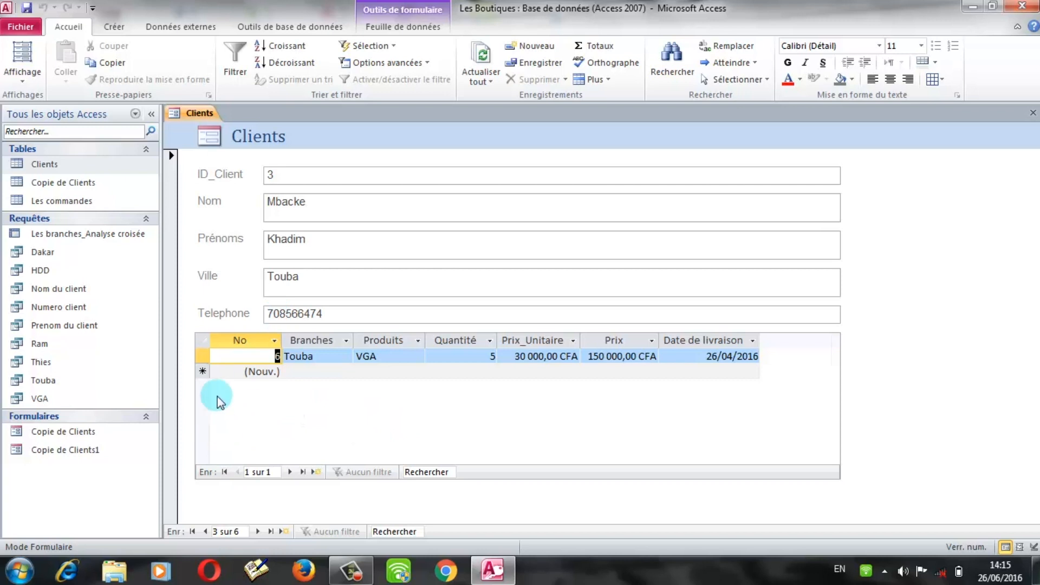
# Step: Return to the first client record and move through its orders in the subform
pyautogui.click(205, 532)
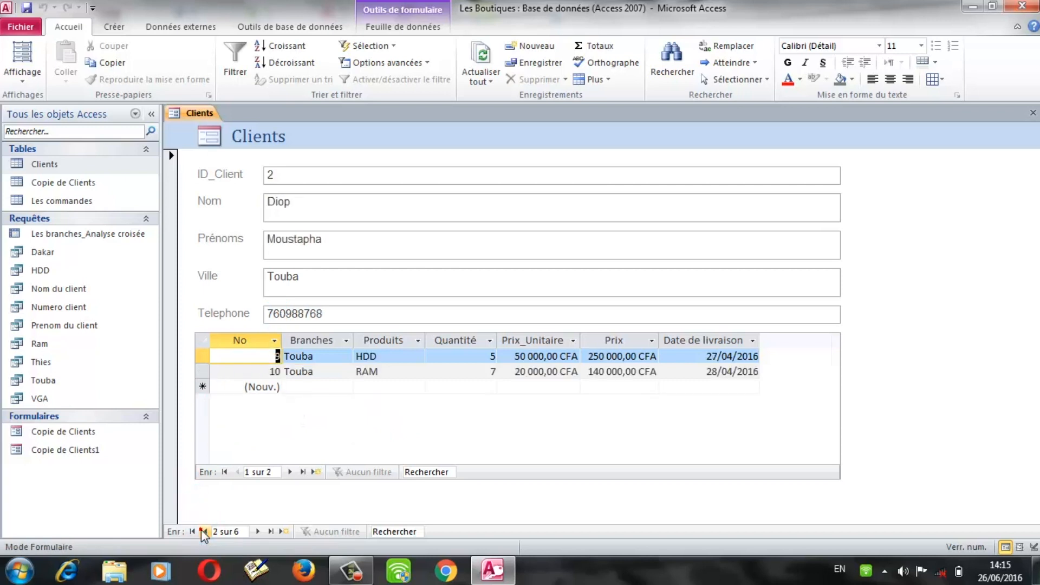
pyautogui.click(203, 532)
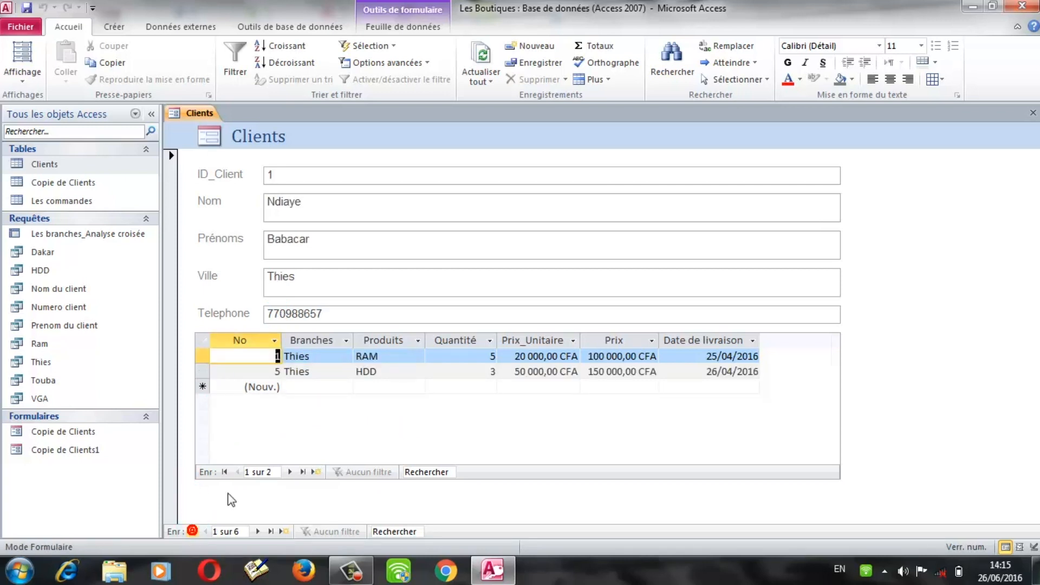
pyautogui.click(289, 471)
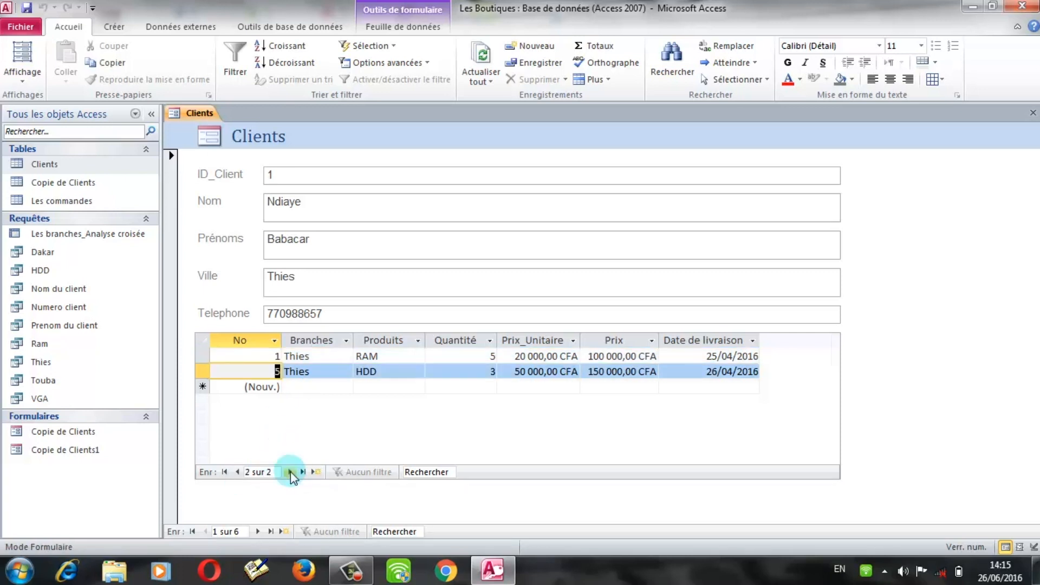
pyautogui.click(290, 472)
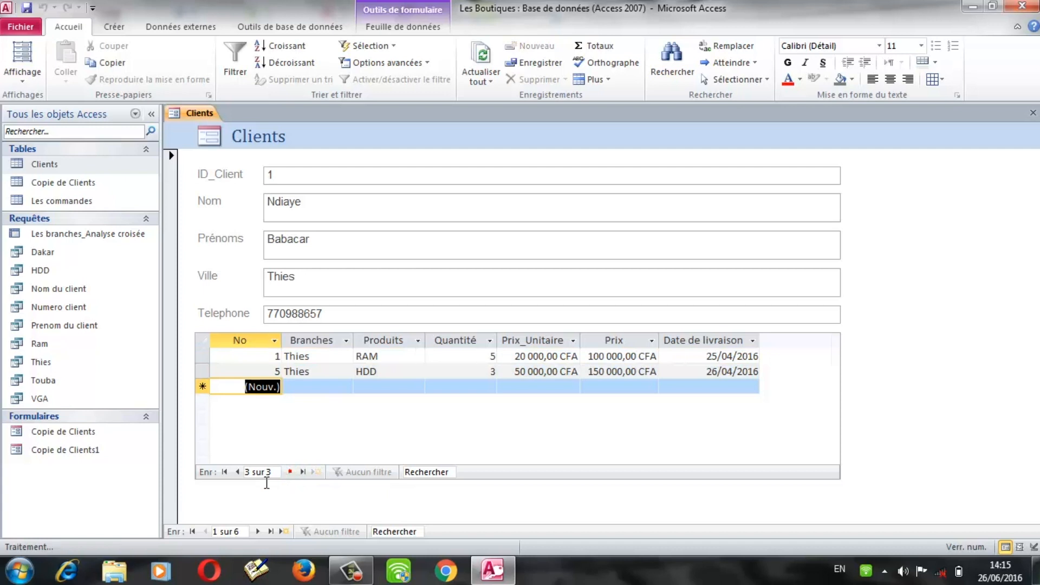
pyautogui.click(225, 472)
pyautogui.click(316, 472)
# Step: Advance past the last client to a blank record, then close the form without saving
pyautogui.click(258, 532)
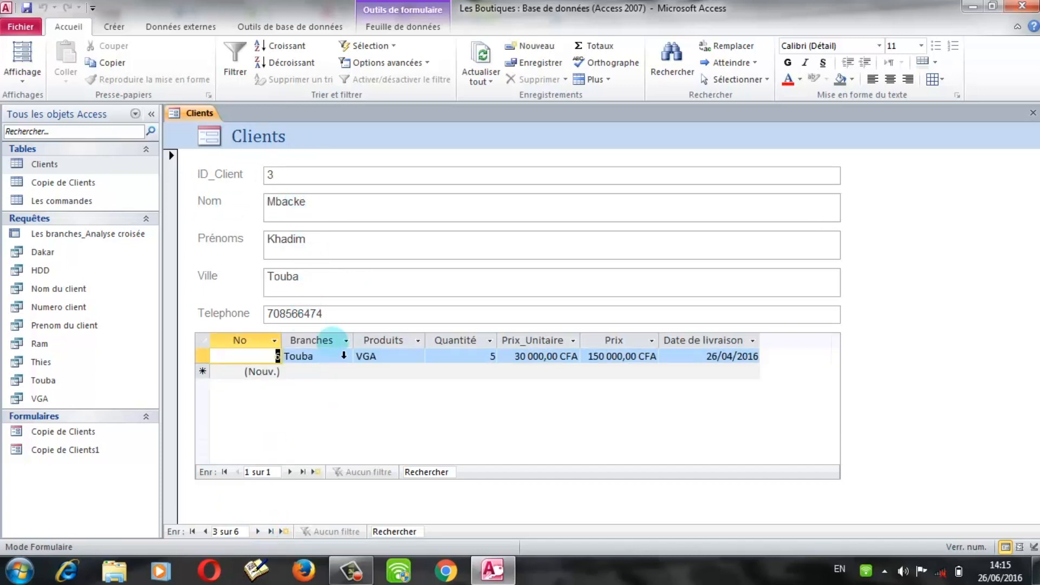
pyautogui.click(257, 531)
pyautogui.click(257, 531)
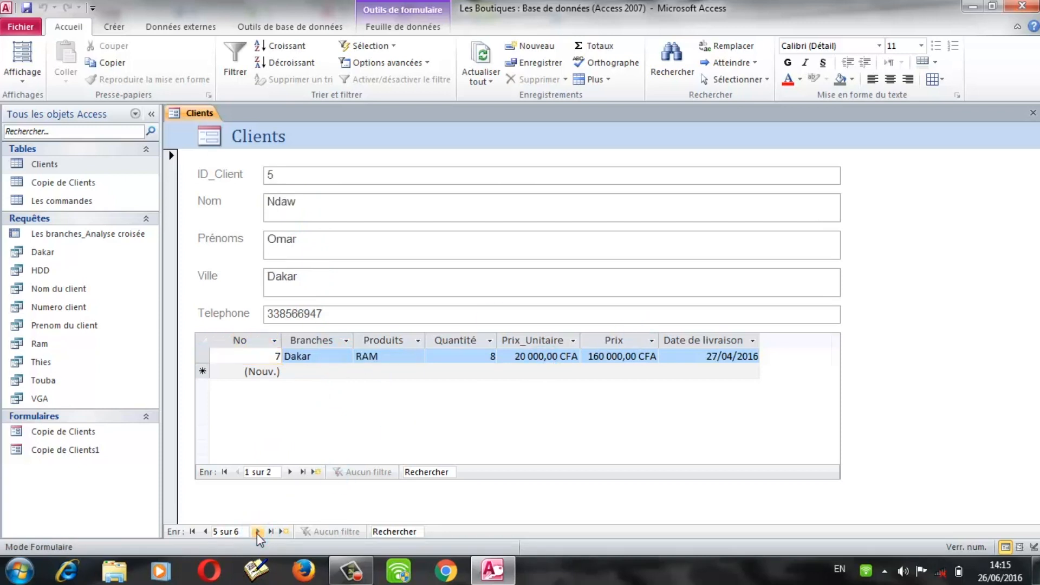
pyautogui.click(257, 532)
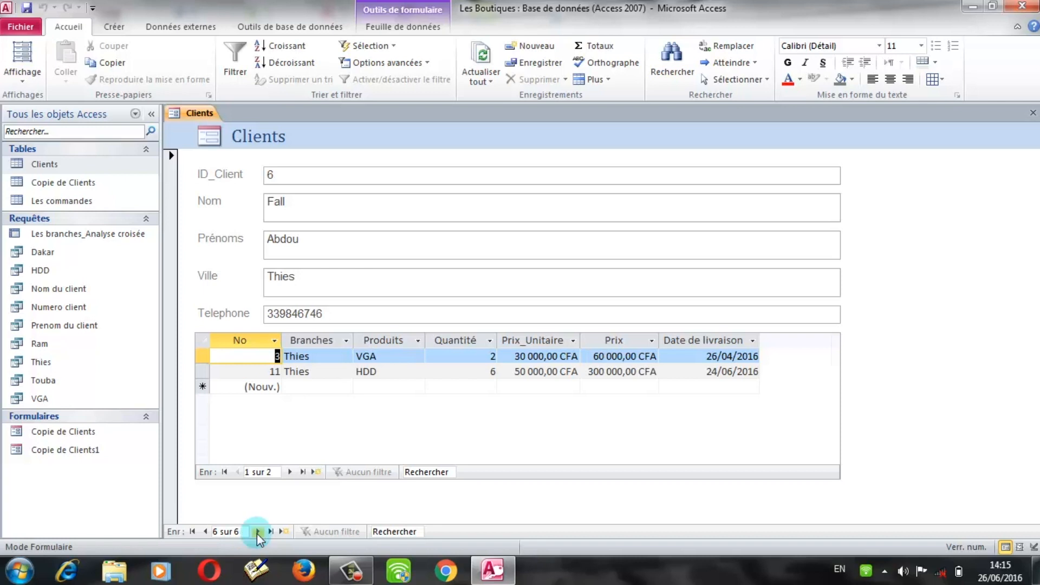
pyautogui.click(258, 531)
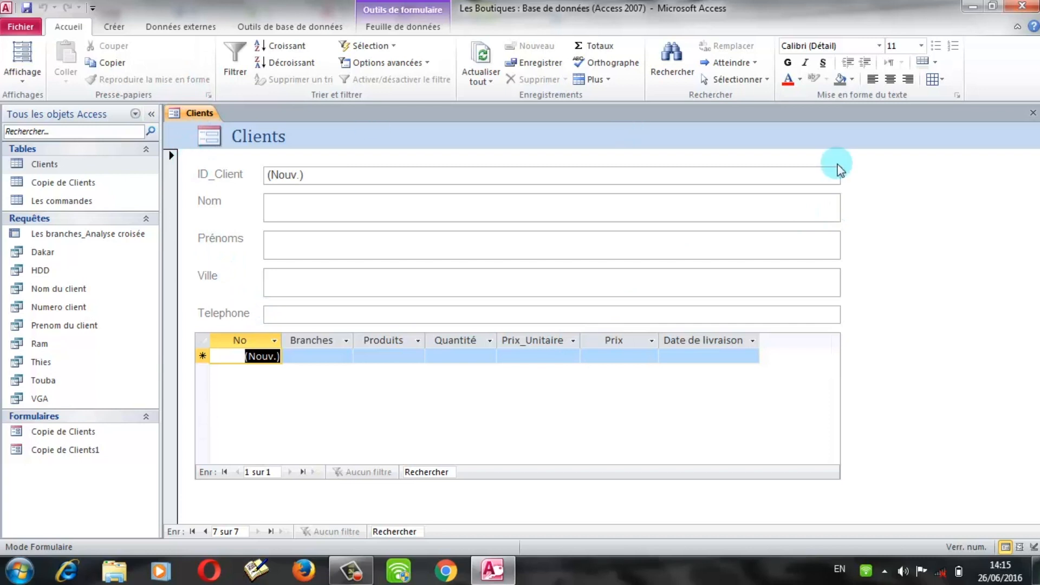
pyautogui.click(1033, 114)
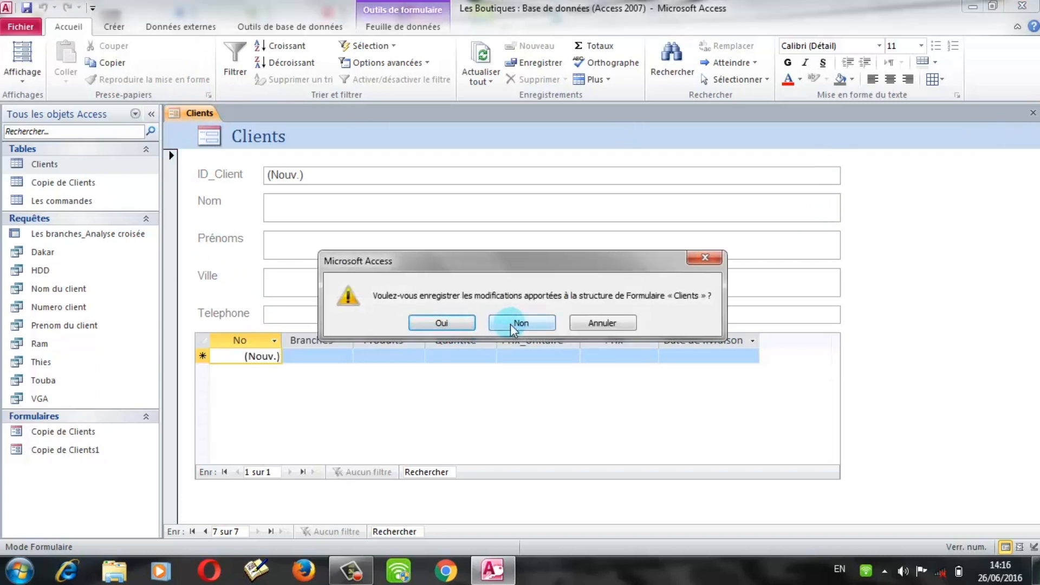
pyautogui.click(510, 323)
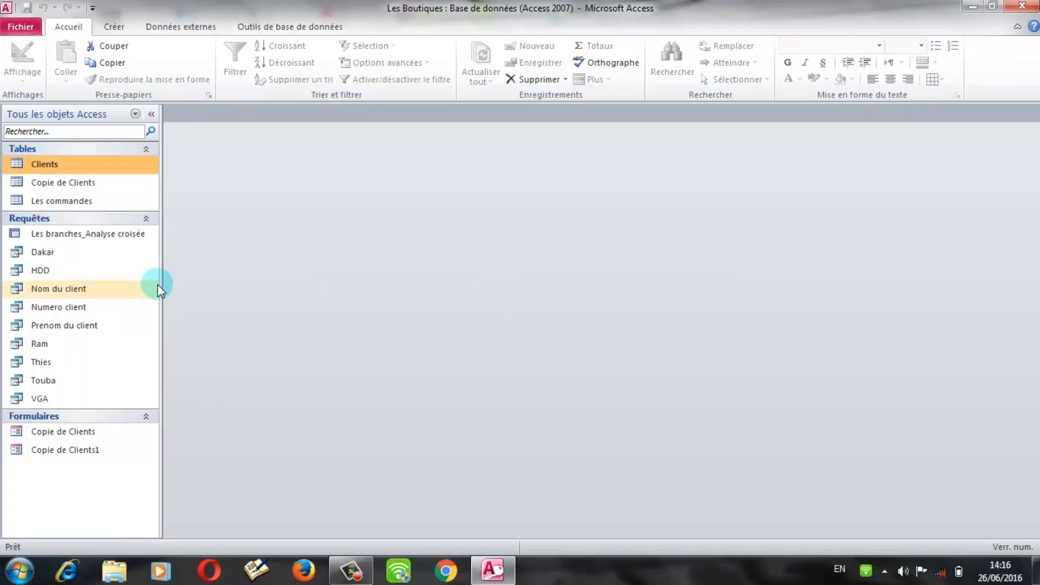
# Step: Launch the Form Wizard and add every field from Clients and Les commandes
pyautogui.click(116, 31)
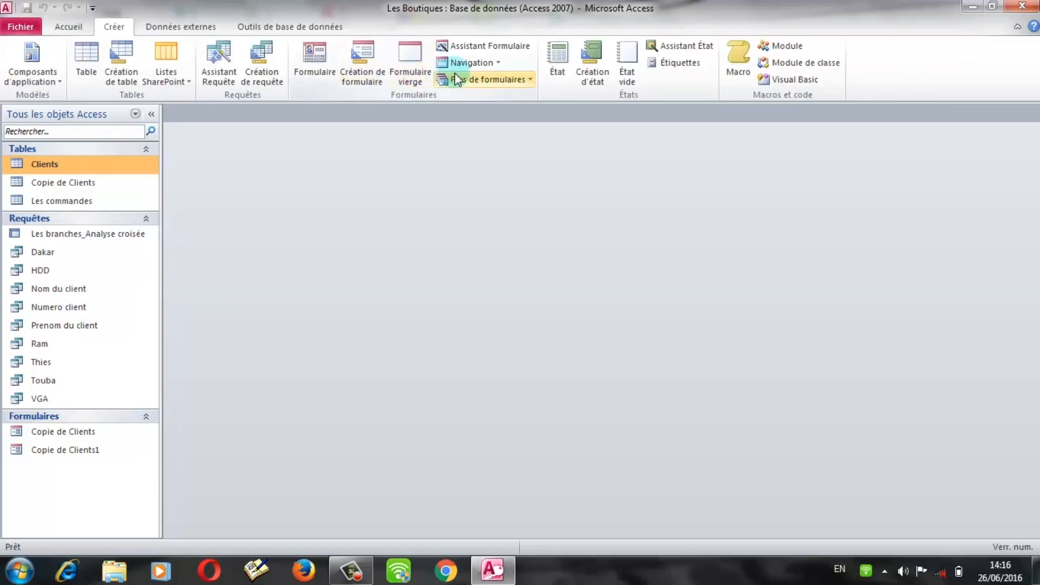
pyautogui.click(497, 43)
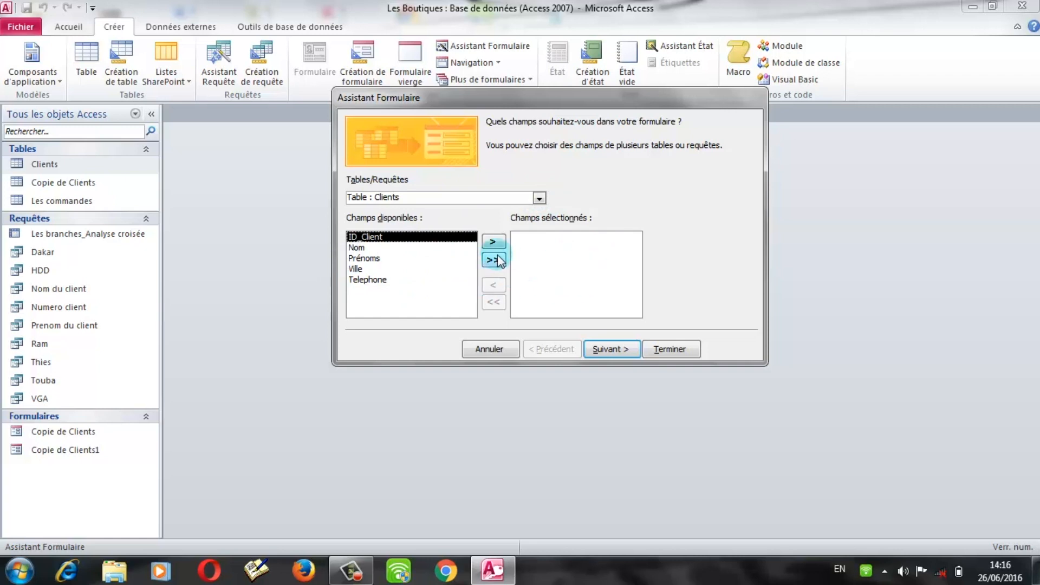
pyautogui.click(494, 261)
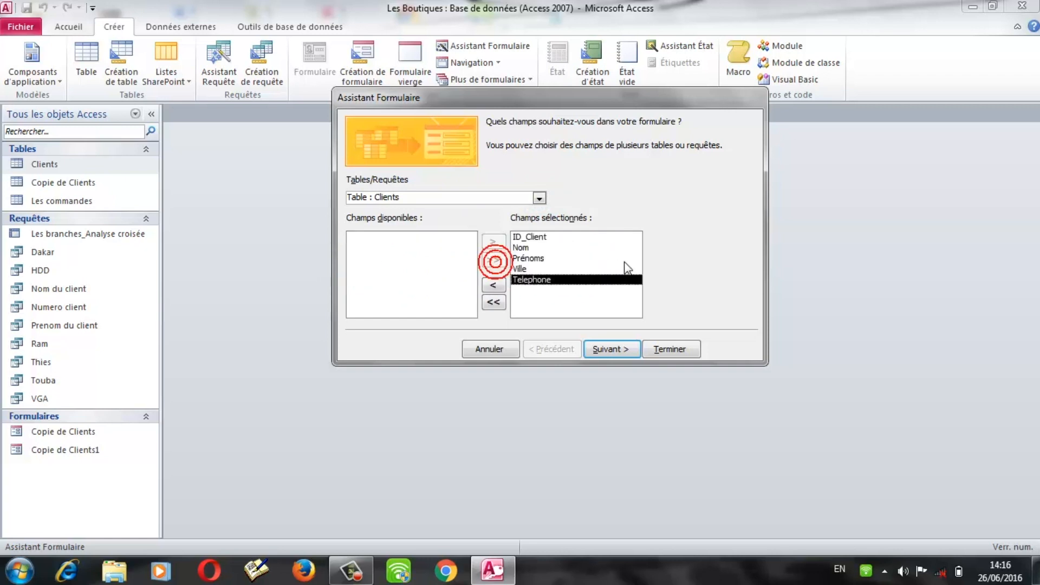
pyautogui.click(540, 199)
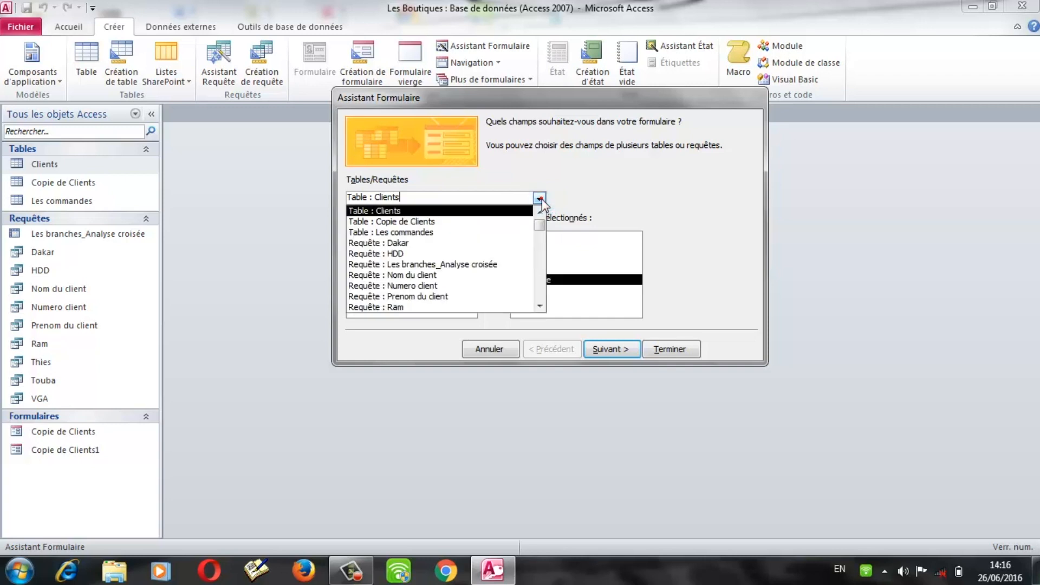
pyautogui.click(399, 232)
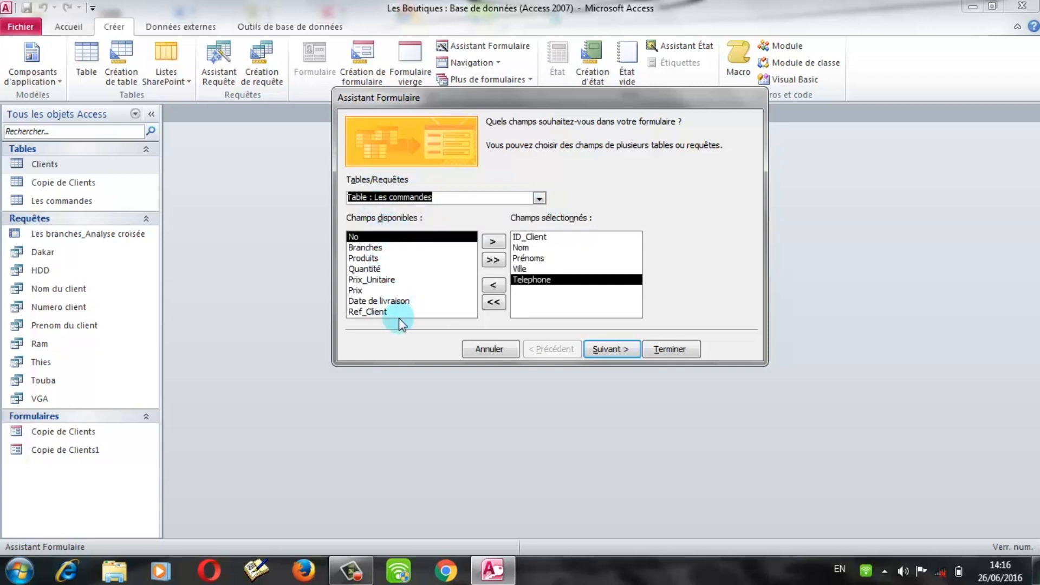
pyautogui.click(492, 260)
pyautogui.click(621, 350)
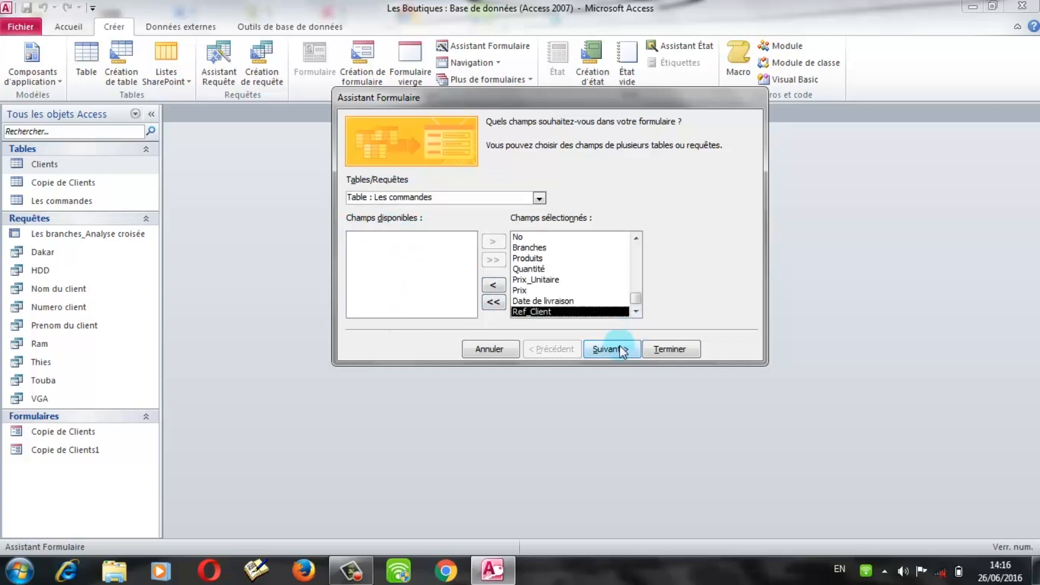
# Step: Group the data by Clients, use a datasheet subform, keep the default titles and finish
pyautogui.click(370, 154)
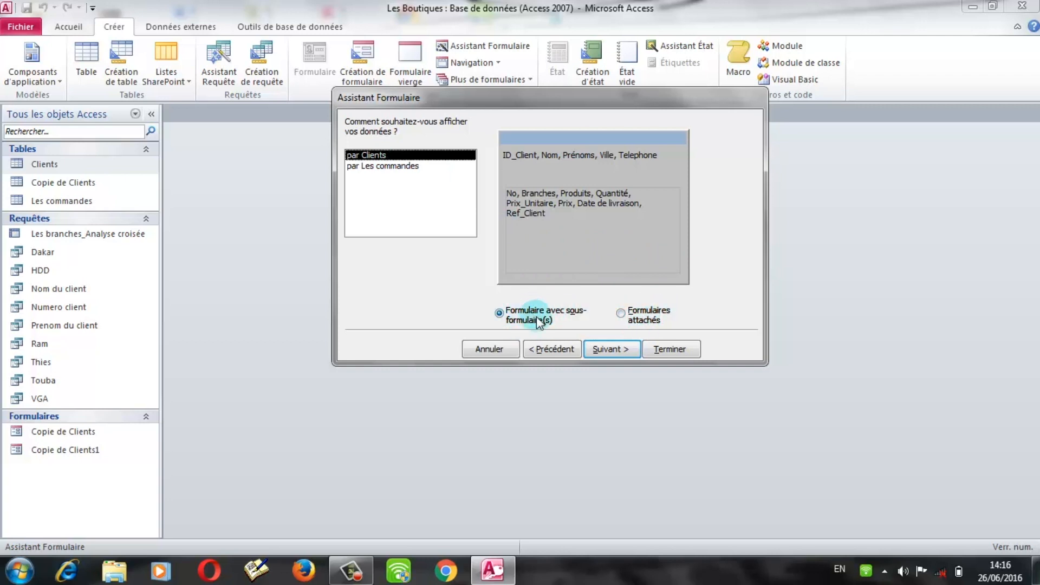
pyautogui.click(611, 348)
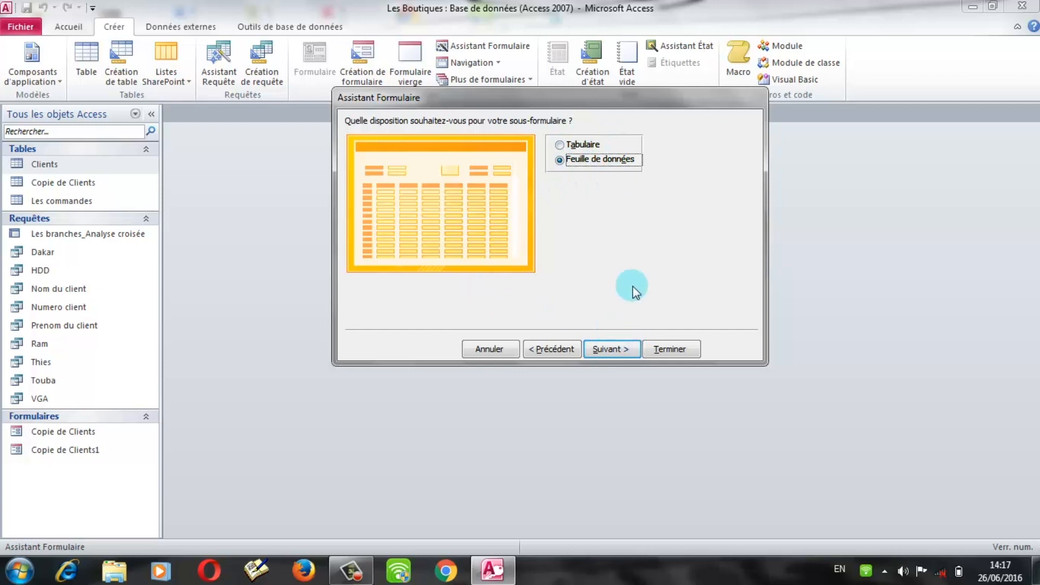
pyautogui.click(612, 352)
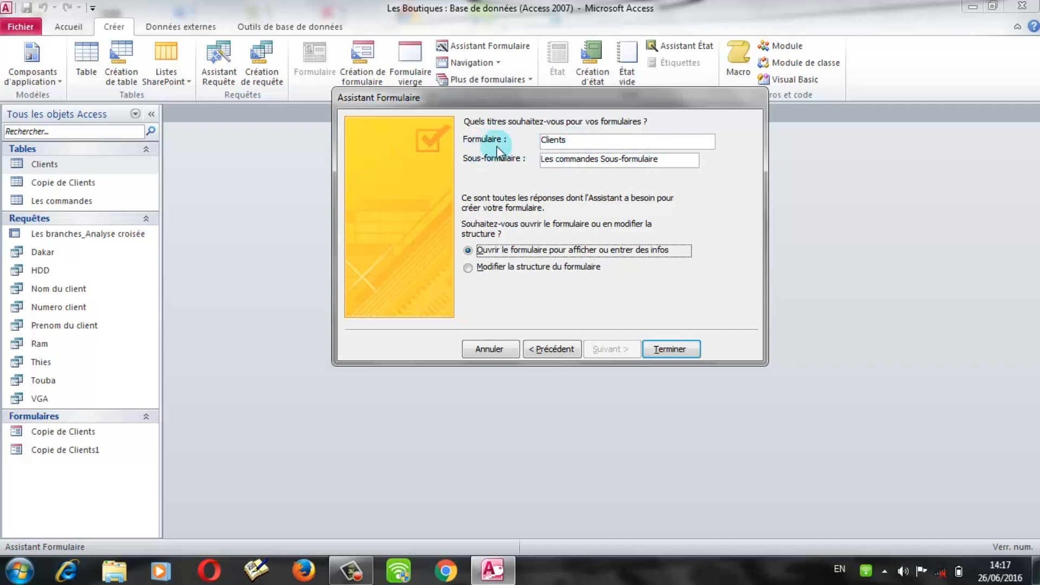
pyautogui.doubleClick(593, 141)
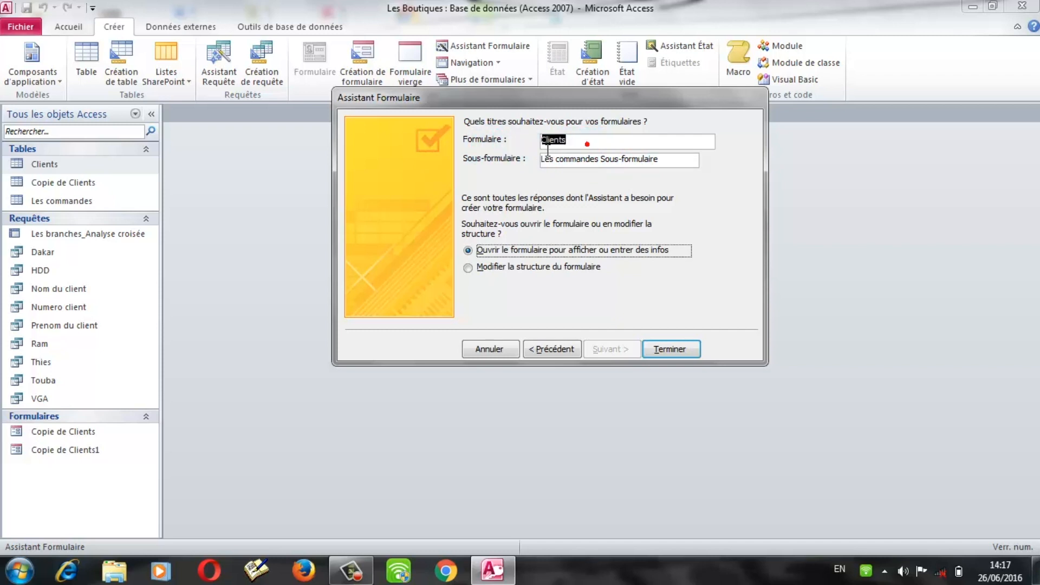
pyautogui.moveTo(660, 161); pyautogui.dragTo(548, 168)
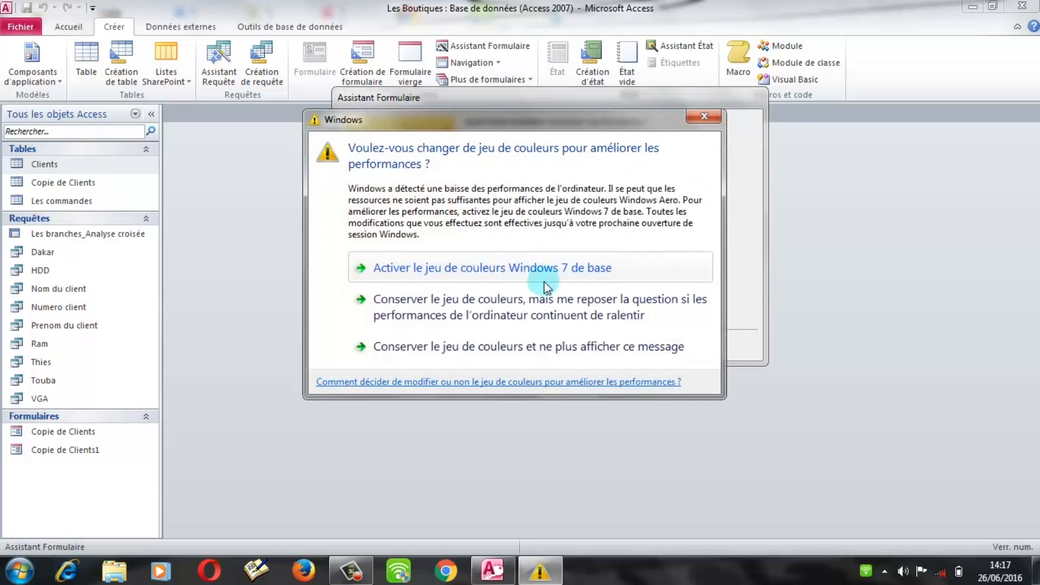
pyautogui.click(463, 270)
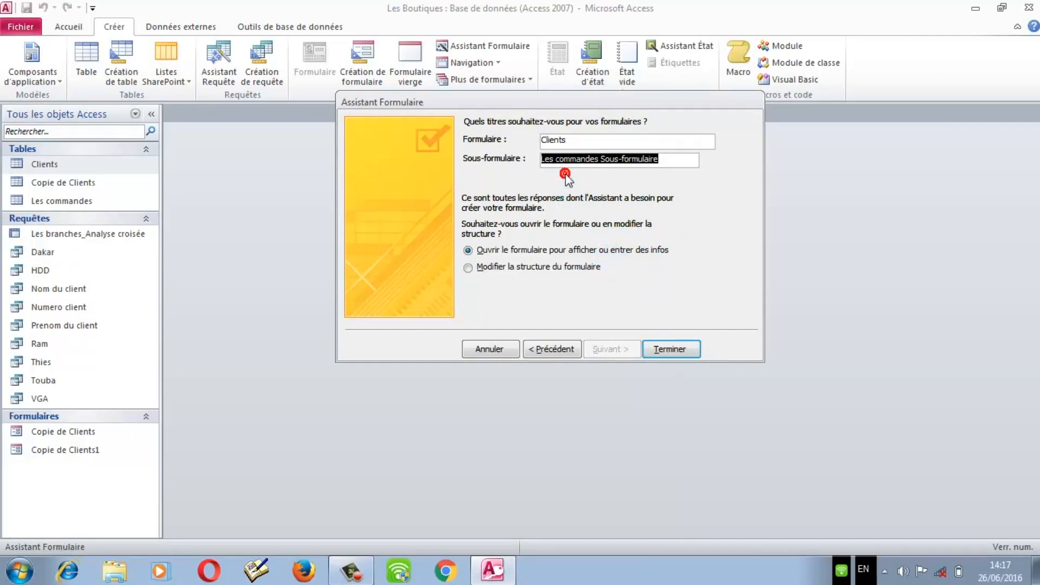
pyautogui.click(679, 353)
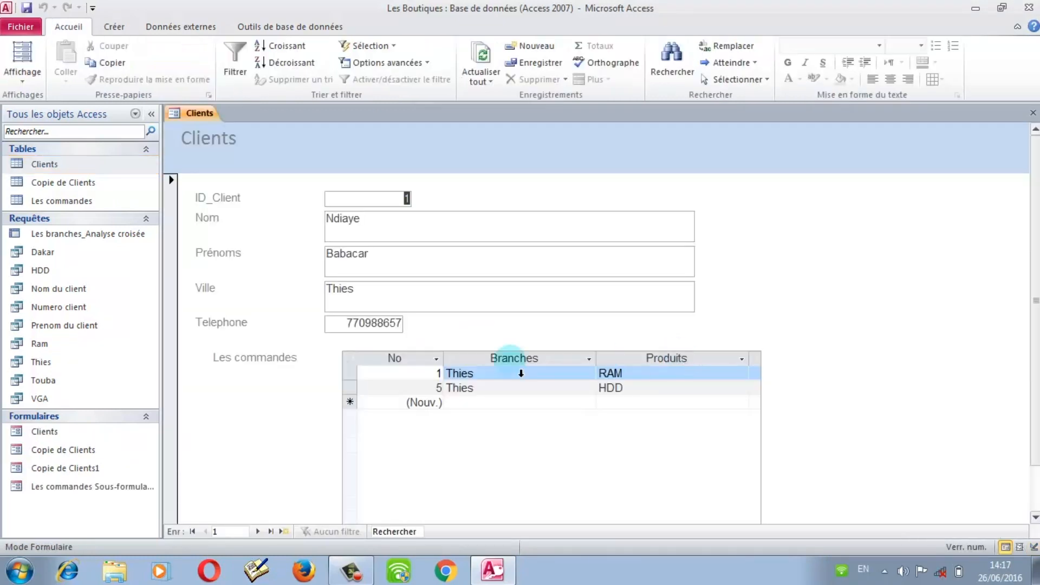
pyautogui.moveTo(1036, 254); pyautogui.dragTo(1038, 230)
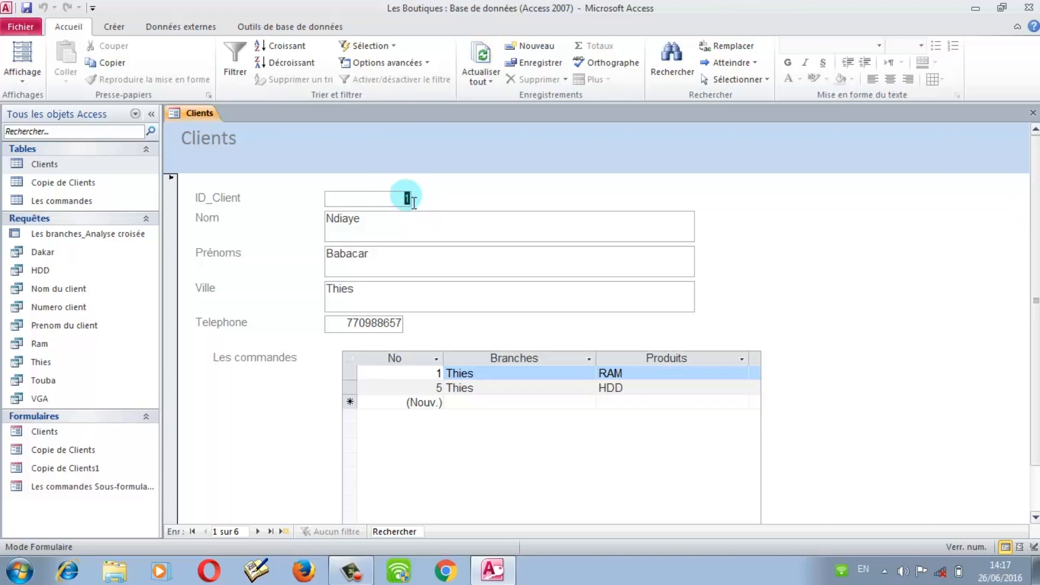
pyautogui.click(401, 325)
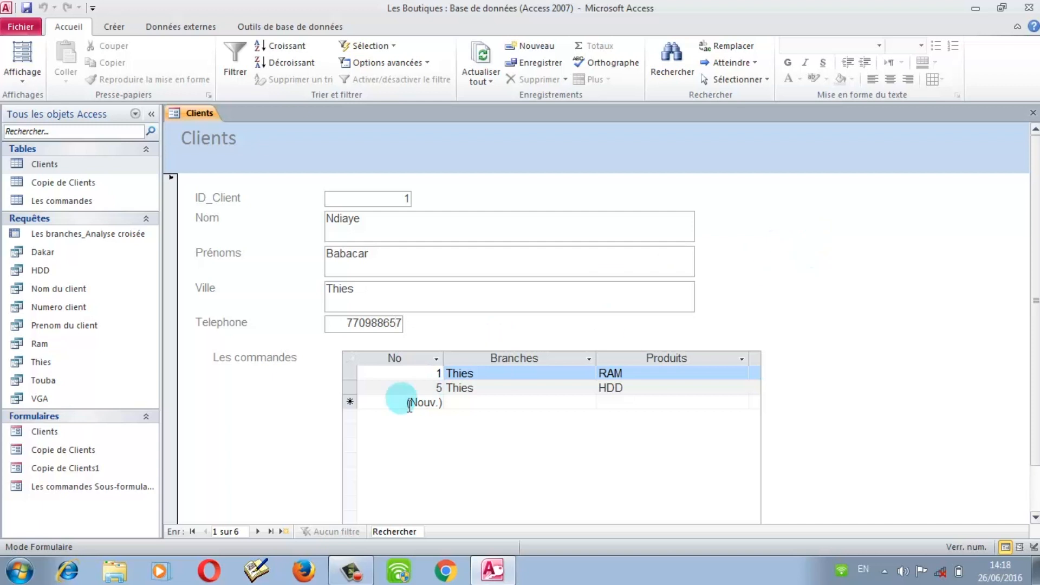
pyautogui.moveTo(1034, 293); pyautogui.dragTo(1029, 257)
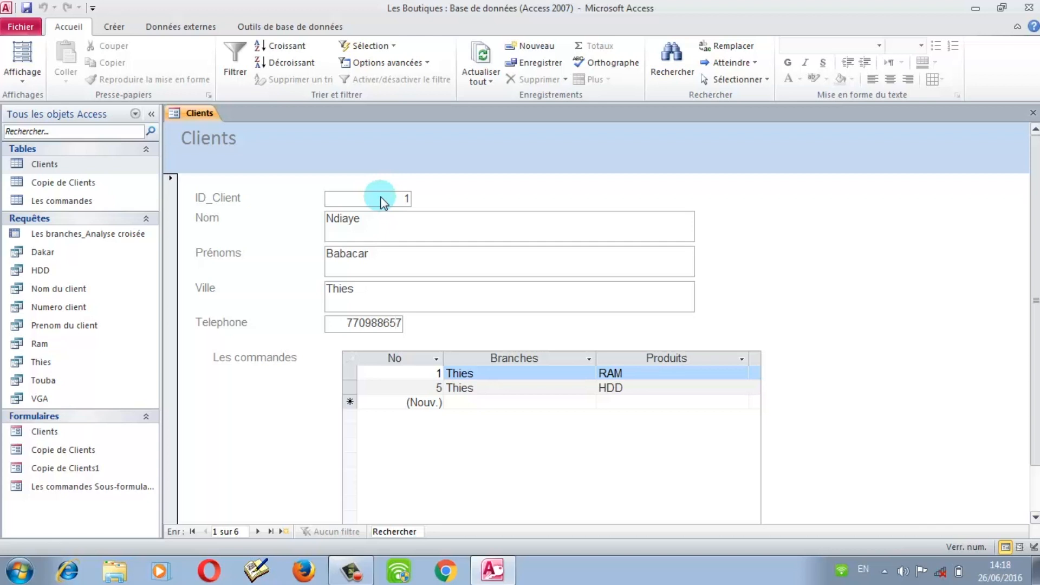
# Step: Switch to design view and delete the ID_Client label and text box
pyautogui.click(28, 80)
pyautogui.click(50, 178)
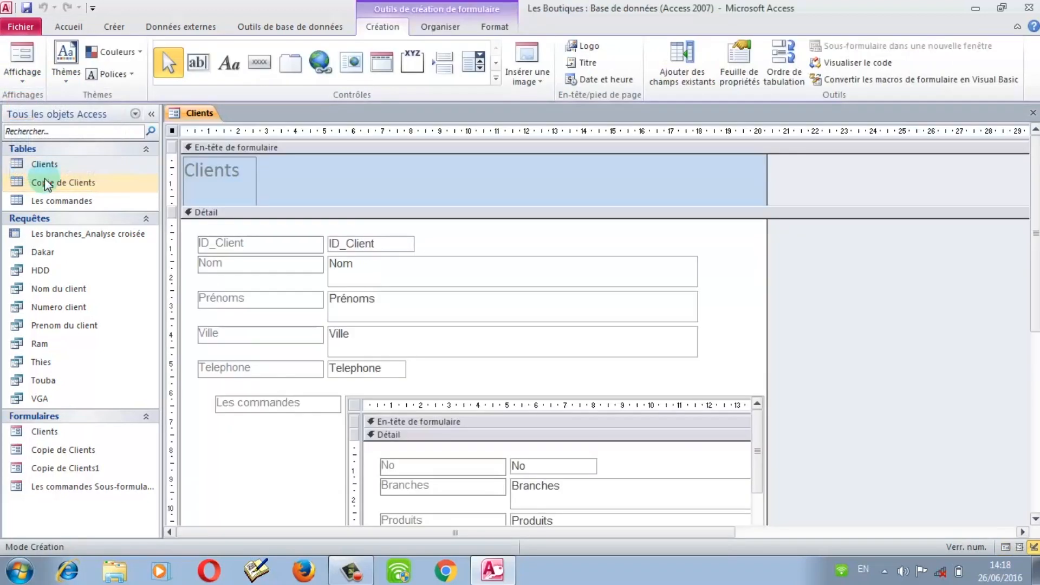
pyautogui.click(252, 242)
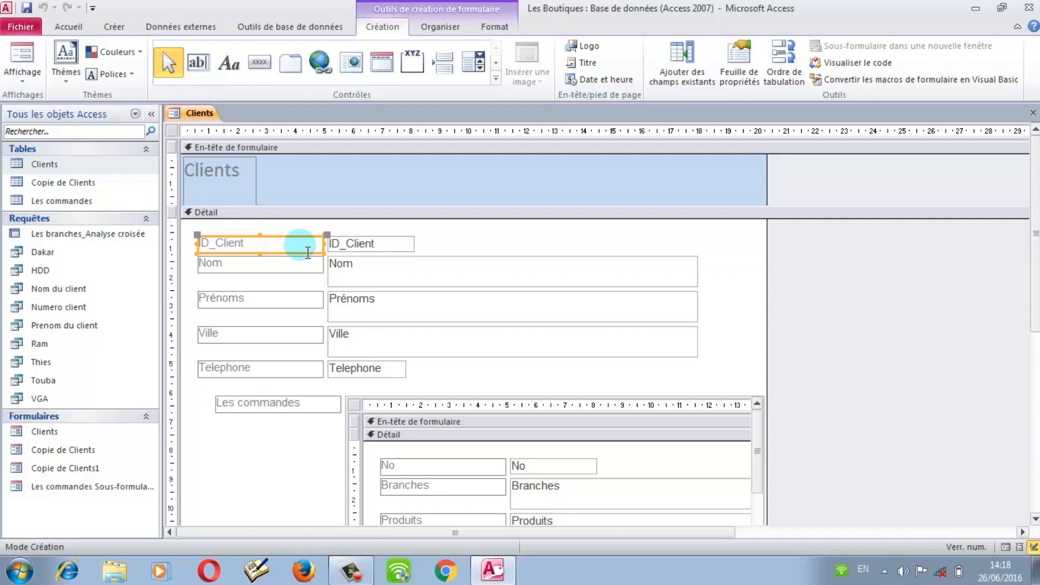
pyautogui.press('Delete')
pyautogui.click(378, 243)
pyautogui.press('Delete')
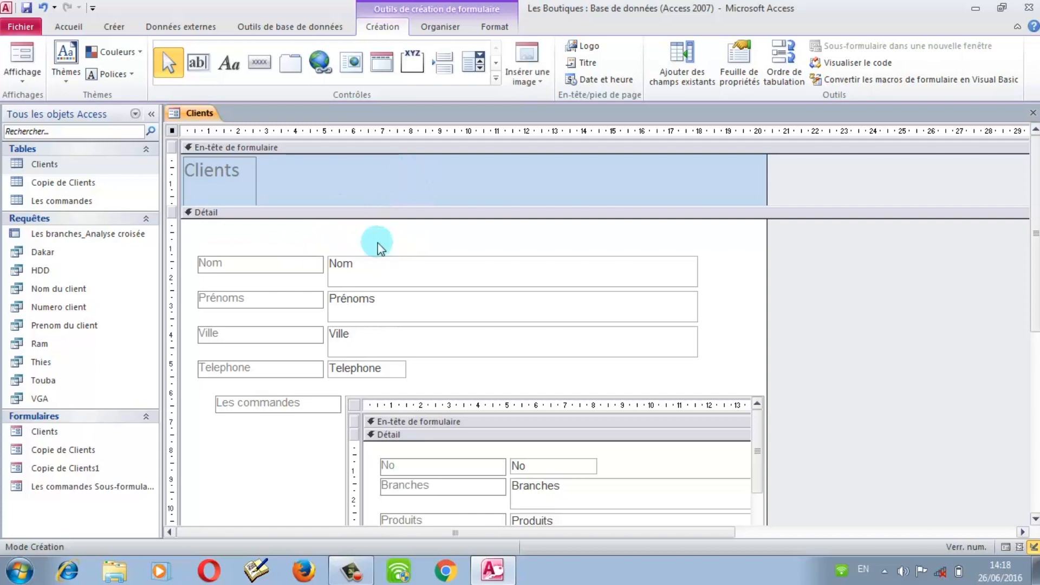
# Step: Delete the No label and text box from the Les commandes subform
pyautogui.click(406, 469)
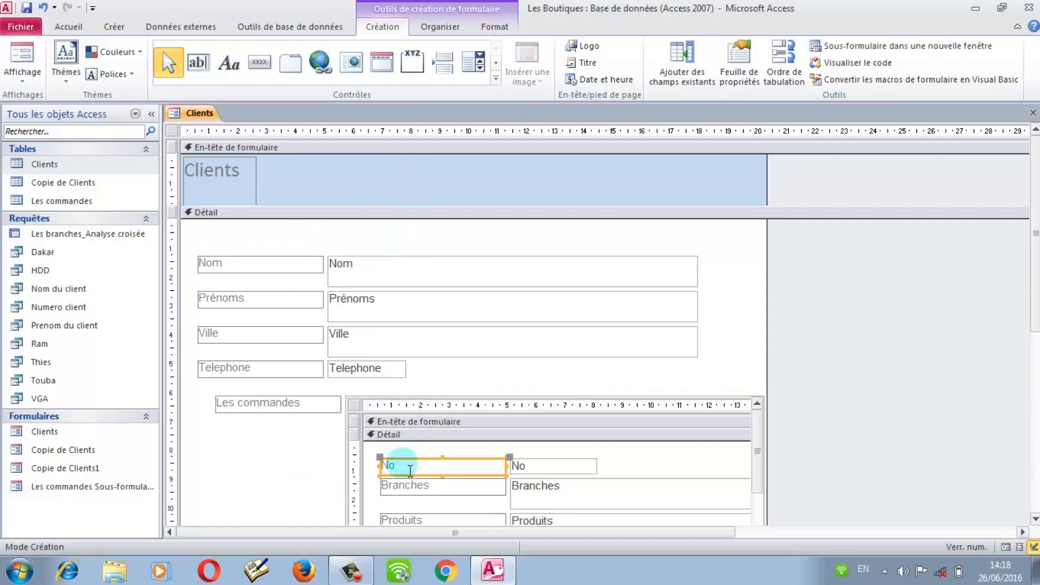
pyautogui.press('Delete')
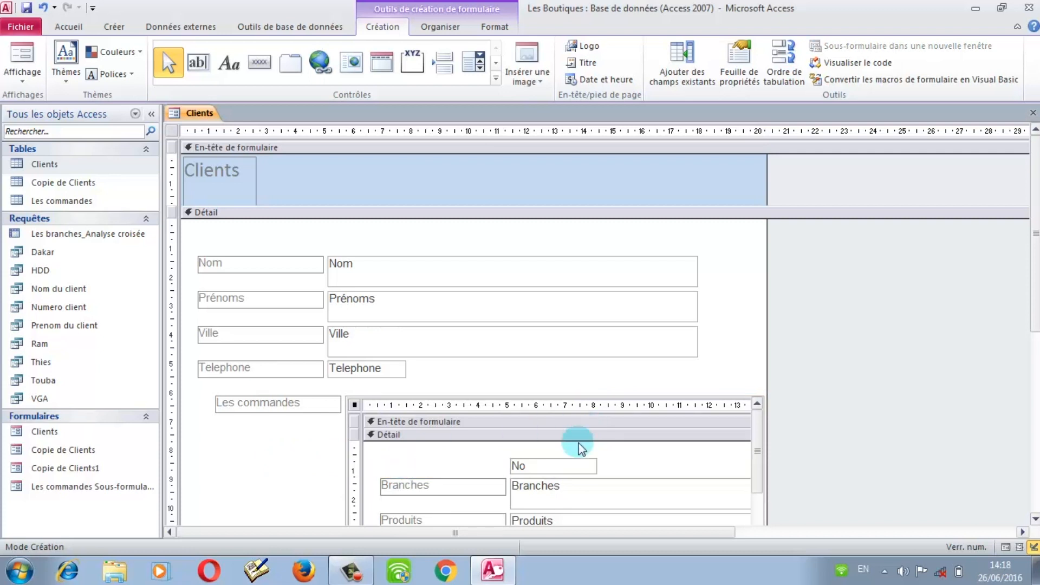
pyautogui.click(563, 466)
pyautogui.click(557, 461)
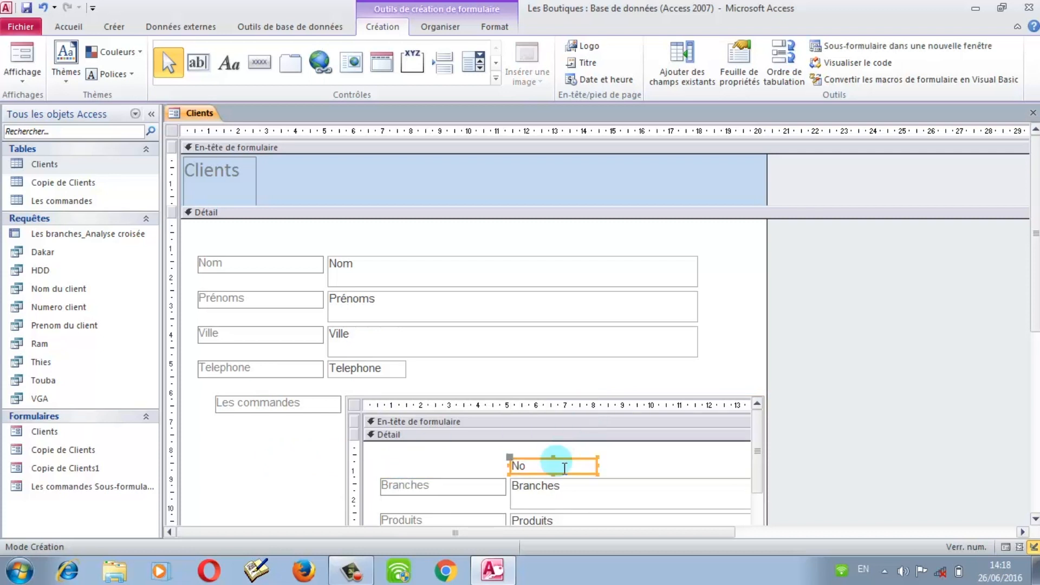
pyautogui.press('Delete')
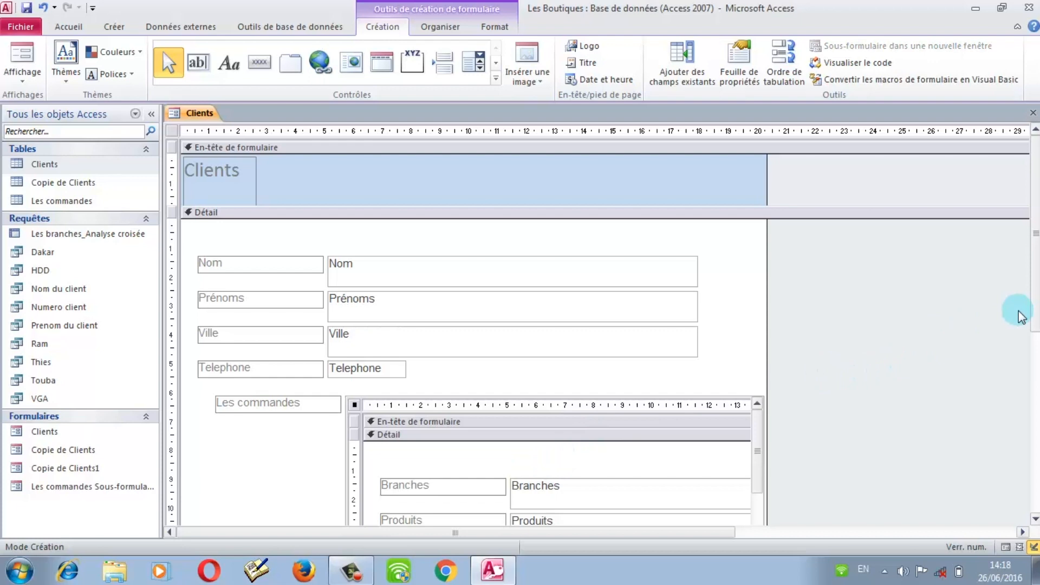
pyautogui.scroll(-3, 1022, 254)
pyautogui.scroll(3, 1021, 255)
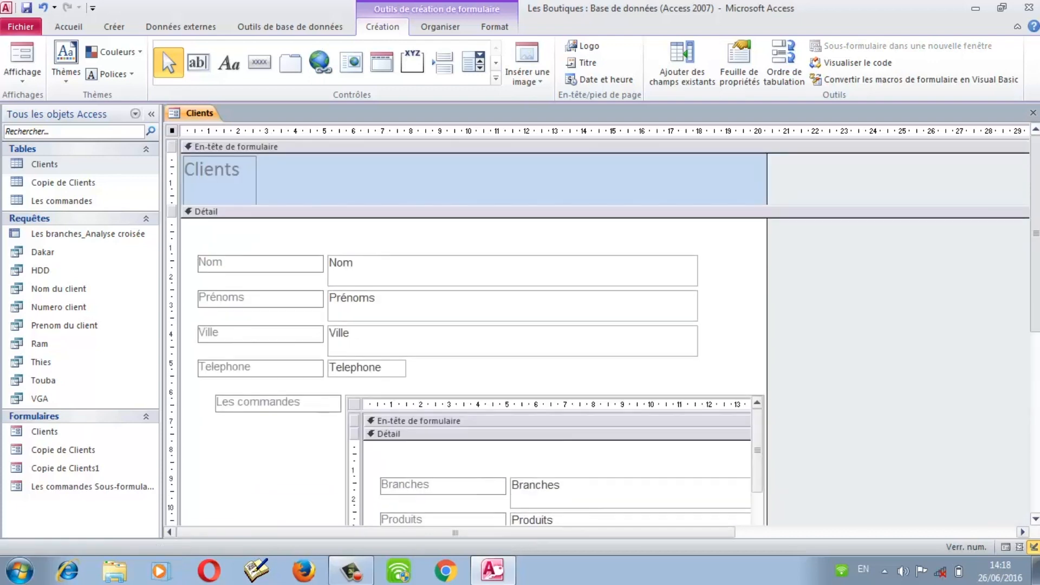
pyautogui.scroll(-3, 1022, 455)
pyautogui.click(1007, 546)
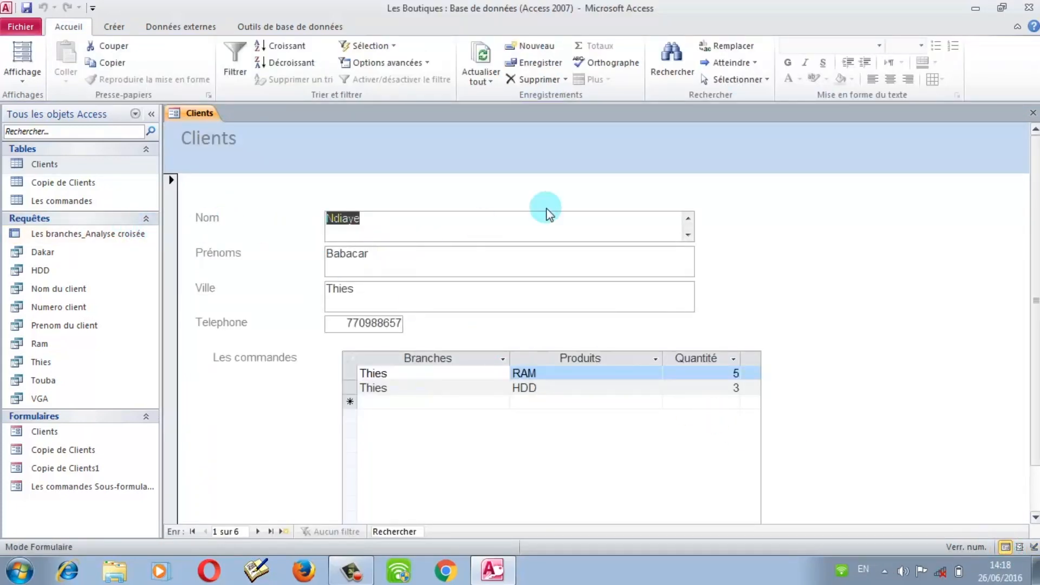
pyautogui.click(66, 165)
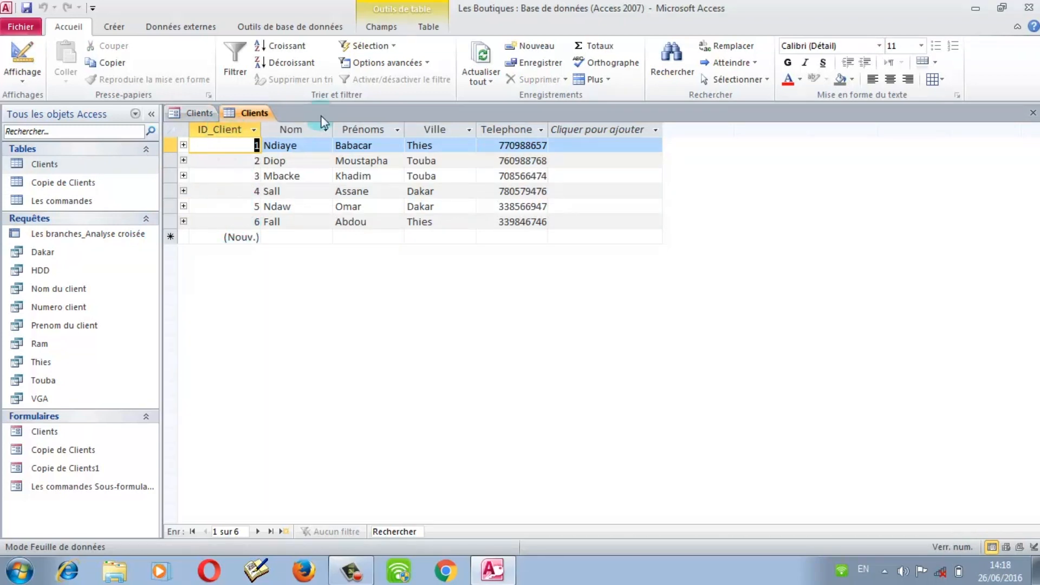
pyautogui.click(1033, 113)
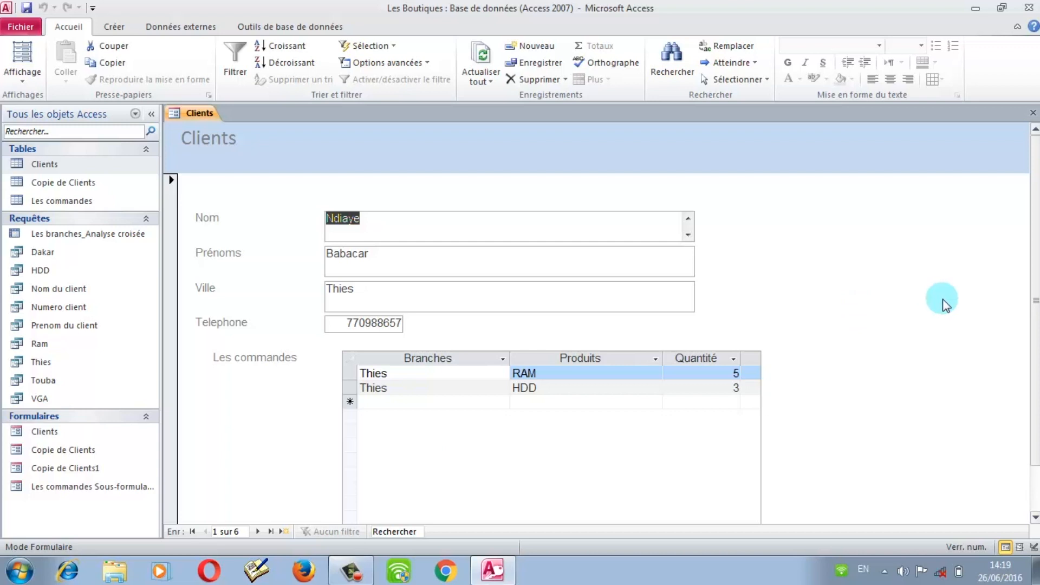
pyautogui.moveTo(1035, 287)
pyautogui.mouseDown()
pyautogui.moveTo(1035, 319)
pyautogui.moveTo(1035, 269)
pyautogui.mouseUp()
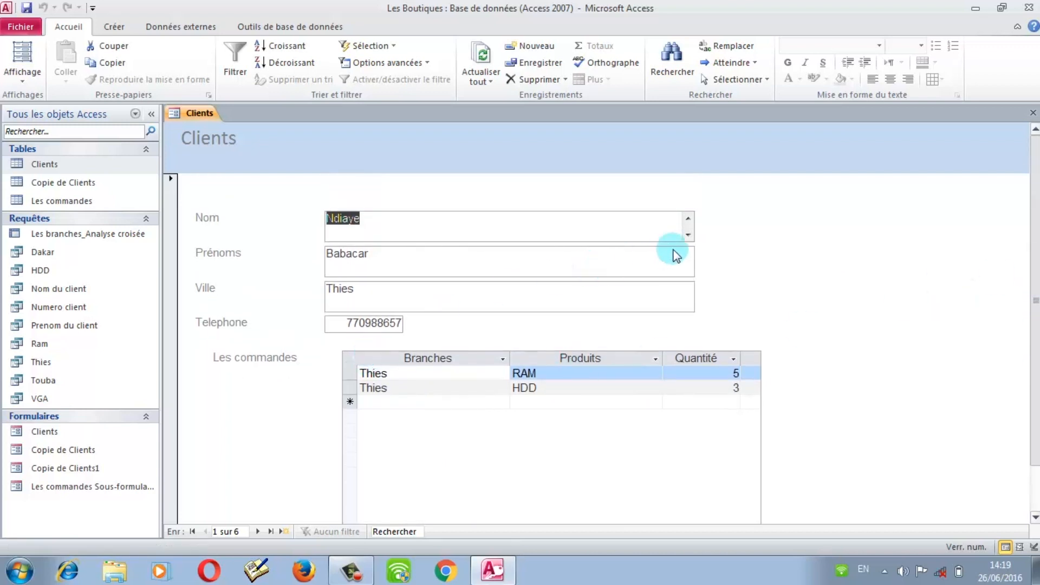
pyautogui.click(687, 234)
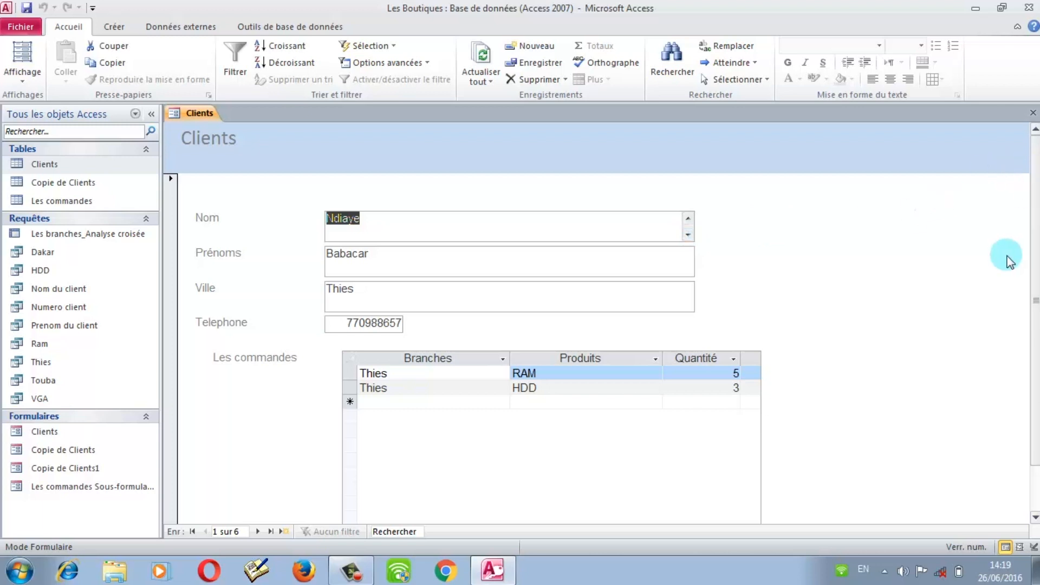
pyautogui.moveTo(1035, 287)
pyautogui.mouseDown()
pyautogui.moveTo(1035, 332)
pyautogui.moveTo(1035, 286)
pyautogui.mouseUp()
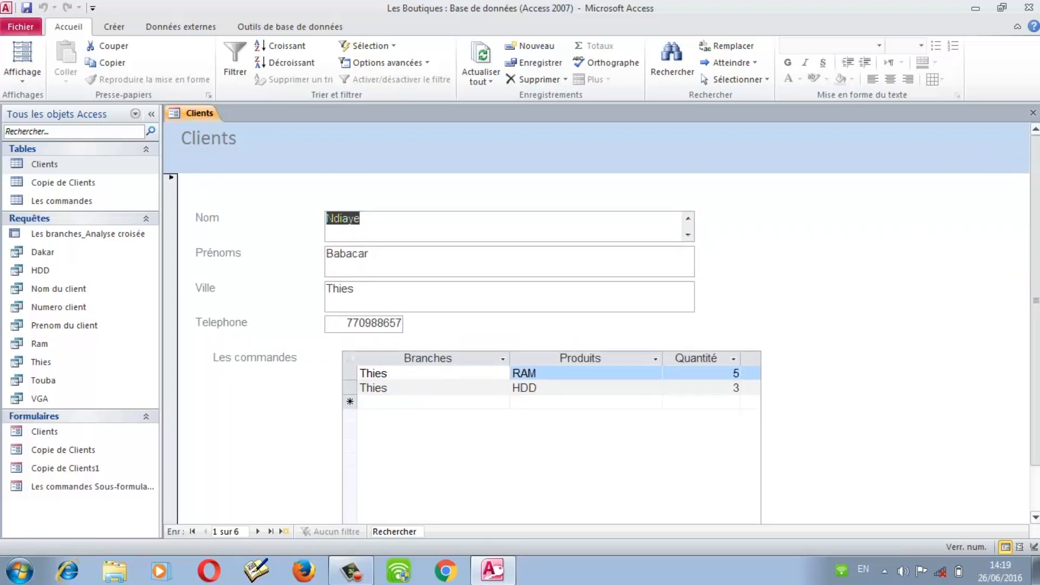
pyautogui.moveTo(1035, 333)
pyautogui.mouseDown()
pyautogui.moveTo(1035, 425)
pyautogui.moveTo(1035, 331)
pyautogui.mouseUp()
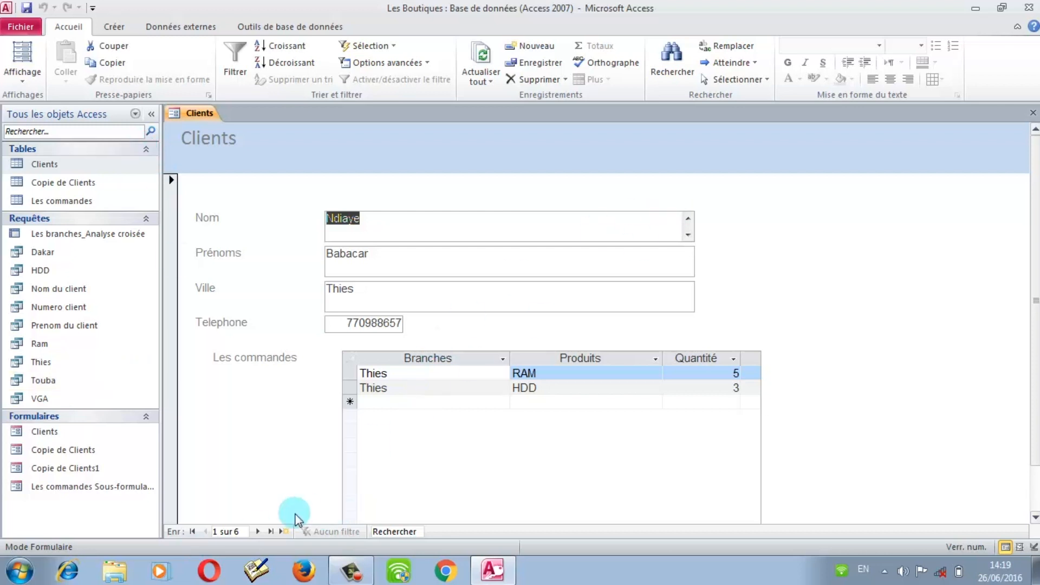
# Step: Add a new client record with the surname, first name, city Thies and a telephone number
pyautogui.click(282, 531)
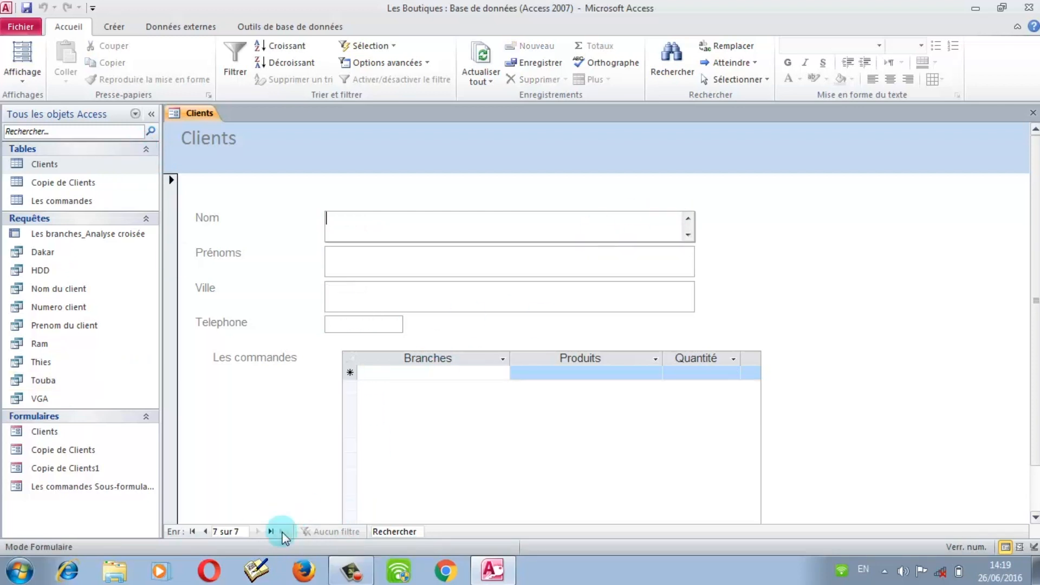
pyautogui.click(416, 234)
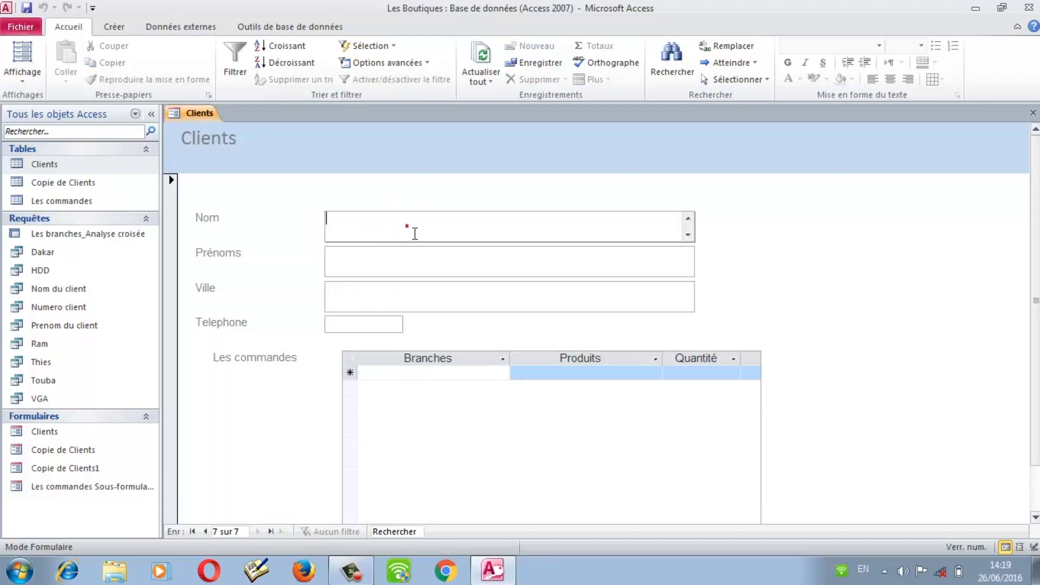
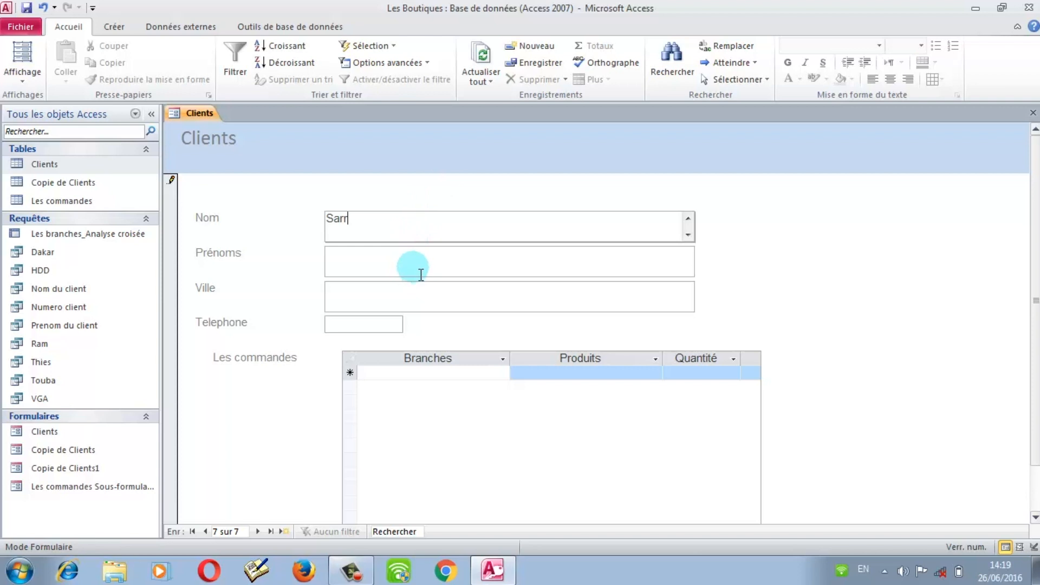
pyautogui.click(421, 274)
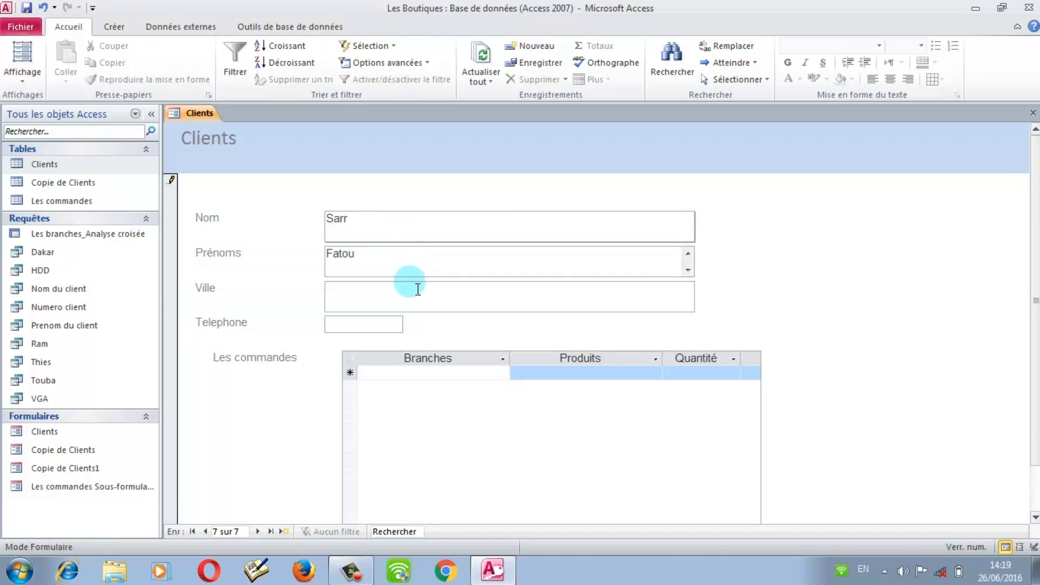
pyautogui.click(413, 293)
pyautogui.write('Thies')
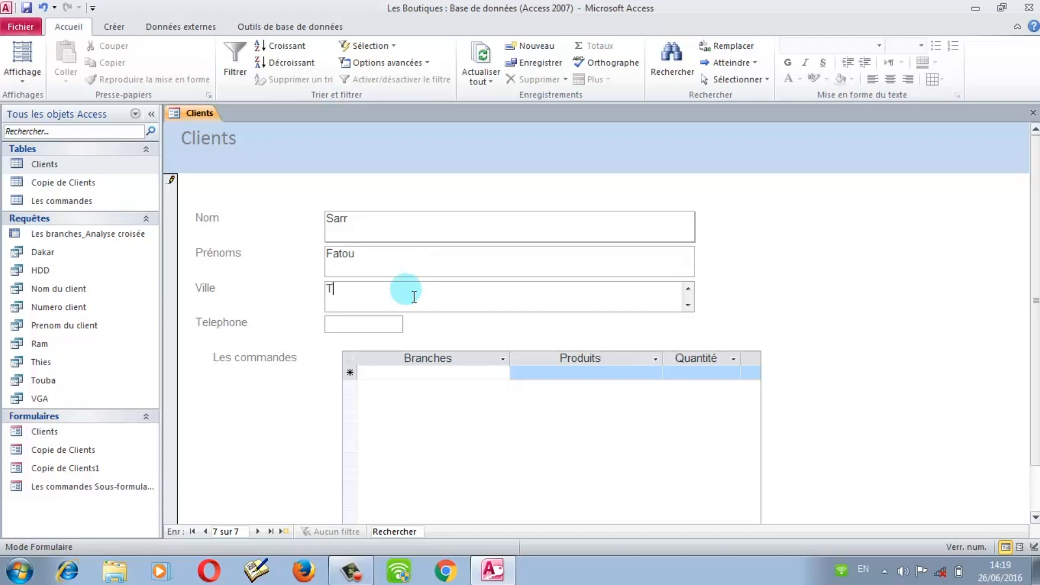
pyautogui.click(394, 330)
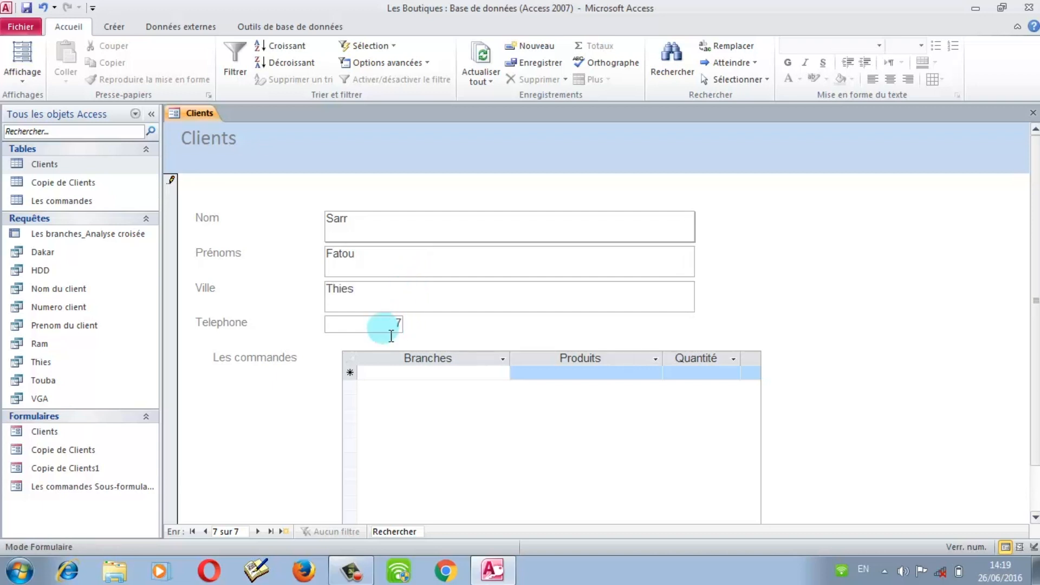
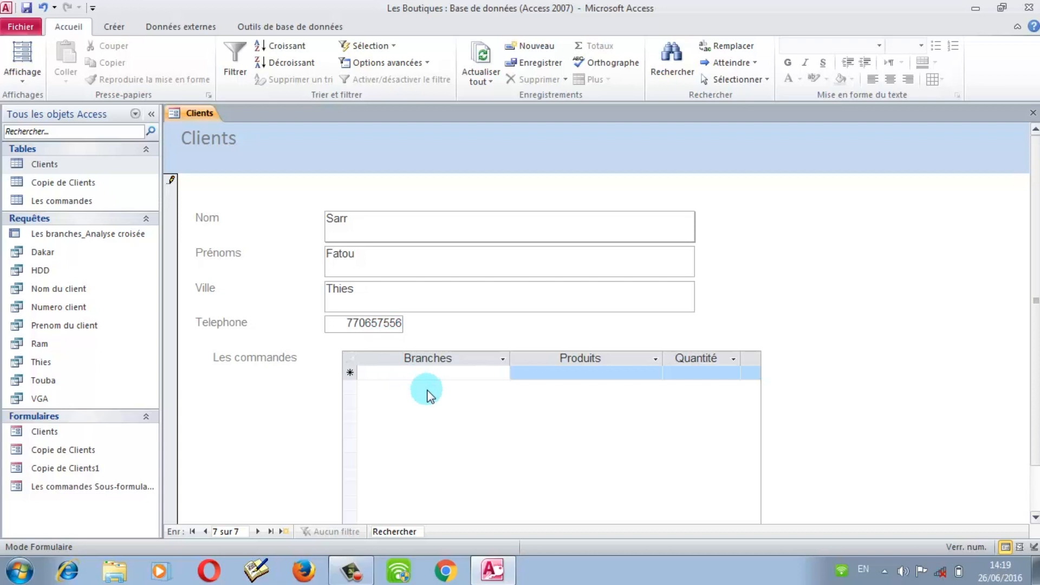
# Step: Enter an order line in the subform with branch Thies, product HDD and quantity 10
pyautogui.click(420, 376)
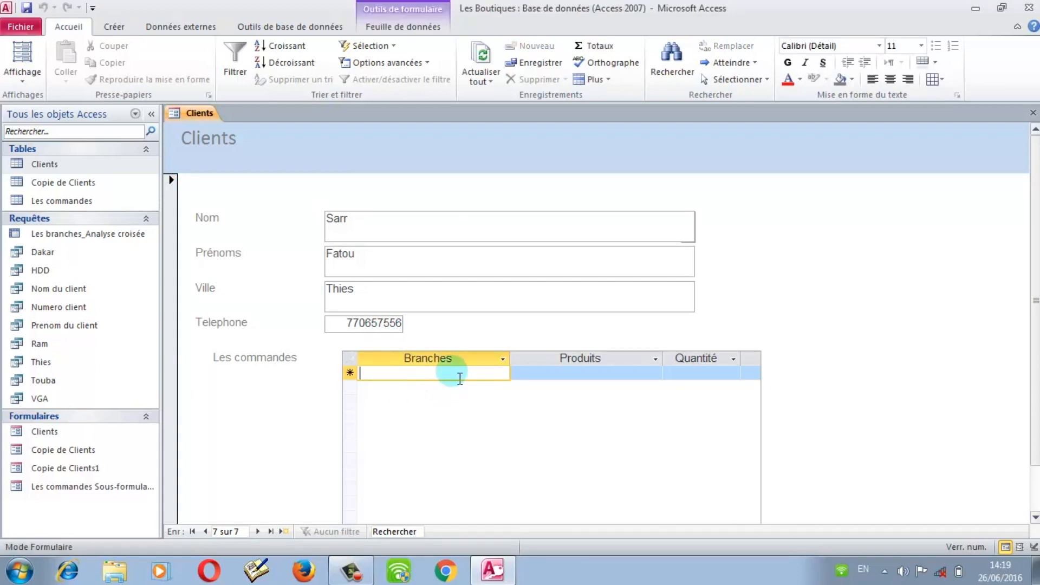
pyautogui.write('Th')
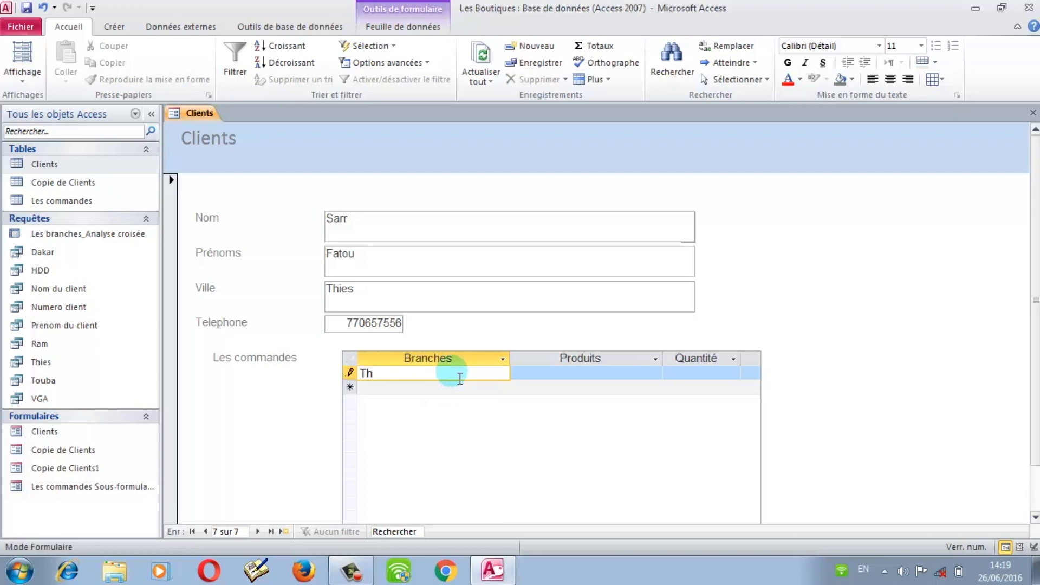
pyautogui.write('ies')
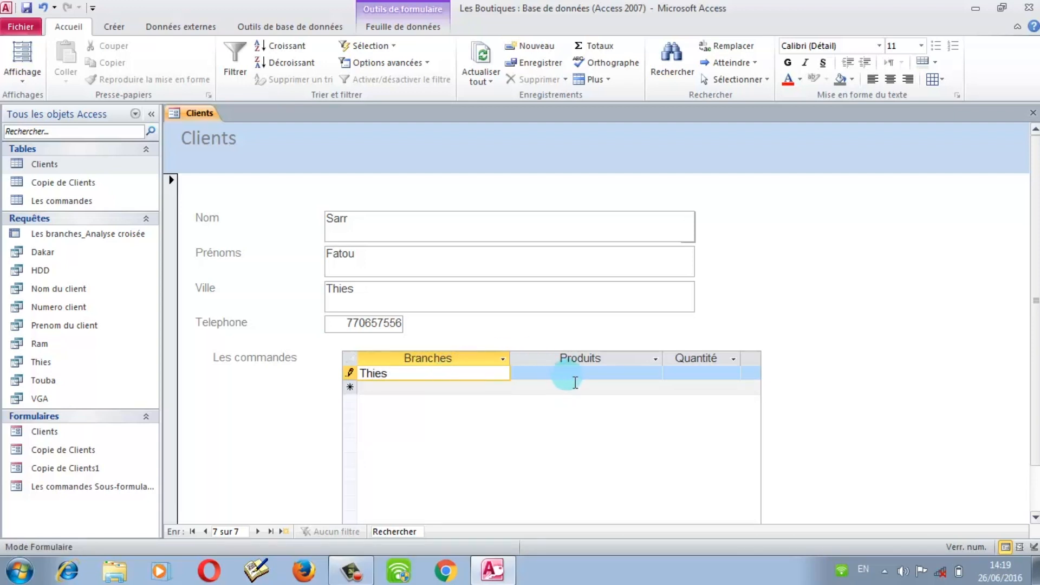
pyautogui.click(576, 378)
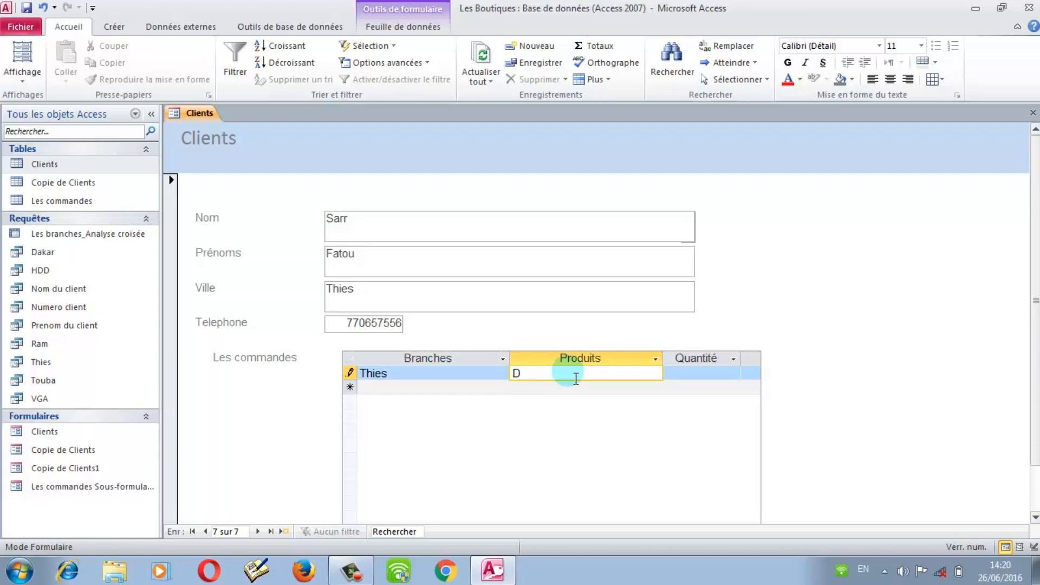
pyautogui.write('HDD')
pyautogui.press('BackSpace')
pyautogui.press('BackSpace')
pyautogui.press('BackSpace')
pyautogui.write('HDD')
pyautogui.click(677, 379)
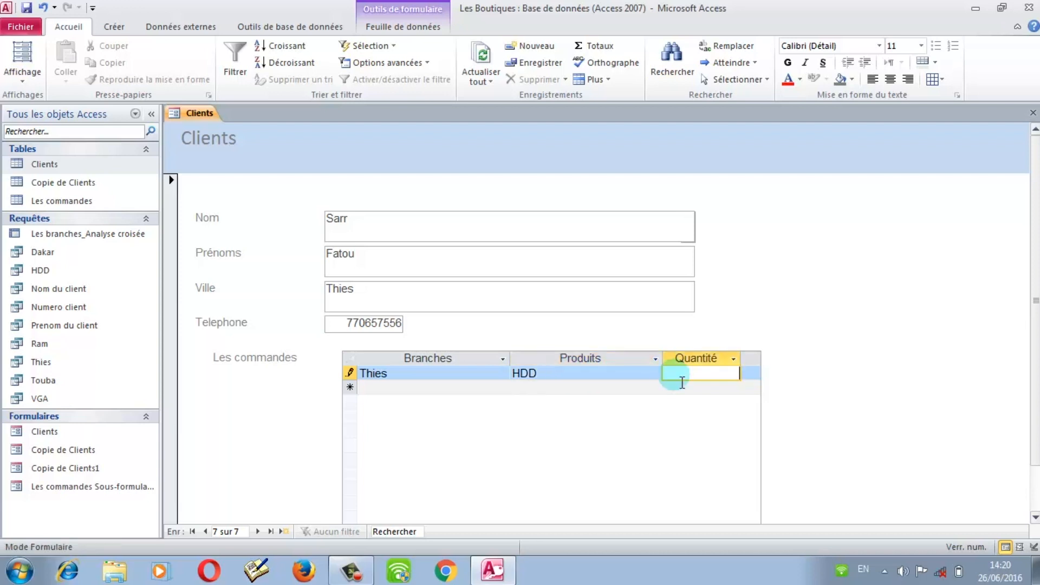
pyautogui.write('10')
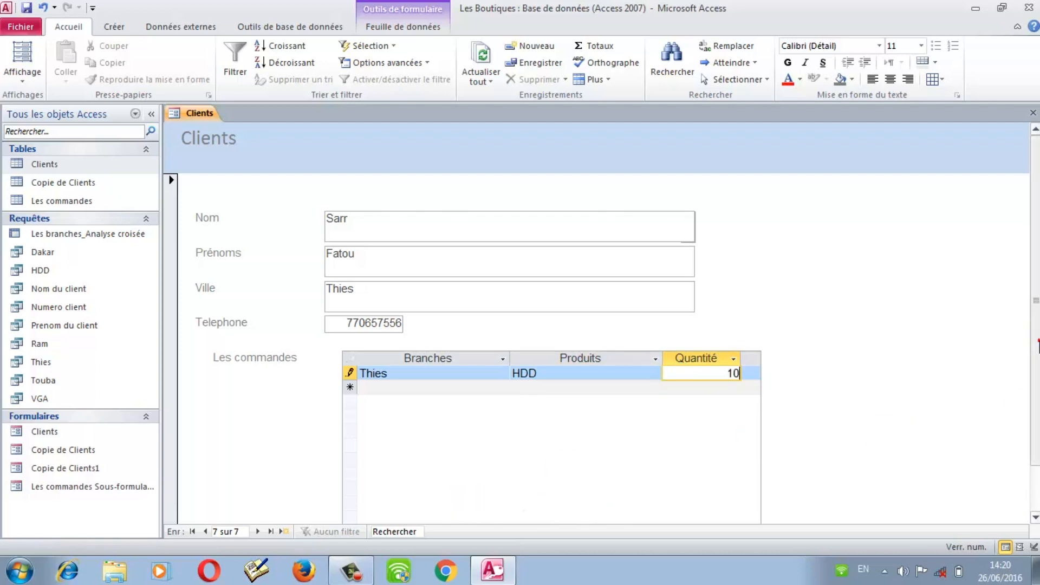
pyautogui.moveTo(1038, 341); pyautogui.dragTo(1038, 391)
pyautogui.moveTo(661, 516); pyautogui.dragTo(688, 516)
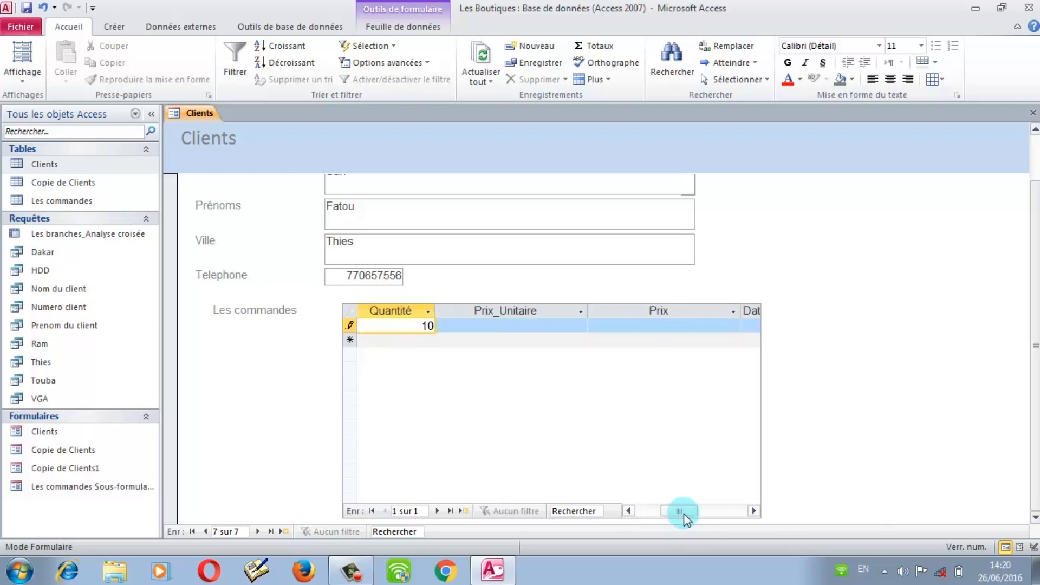
# Step: Enter a unit price of 50000 after checking prices in the Les commandes table
pyautogui.click(512, 327)
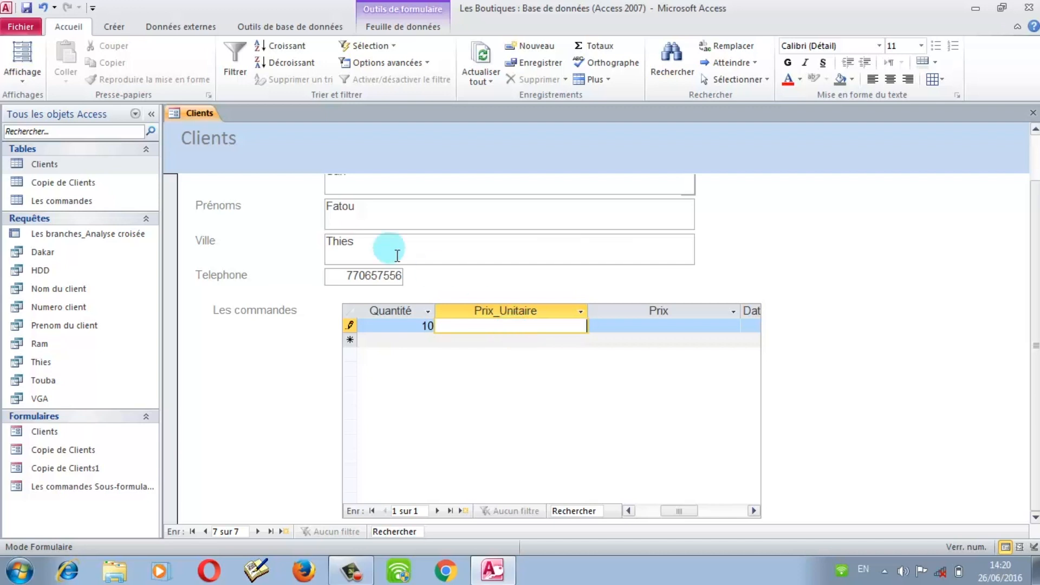
pyautogui.doubleClick(36, 200)
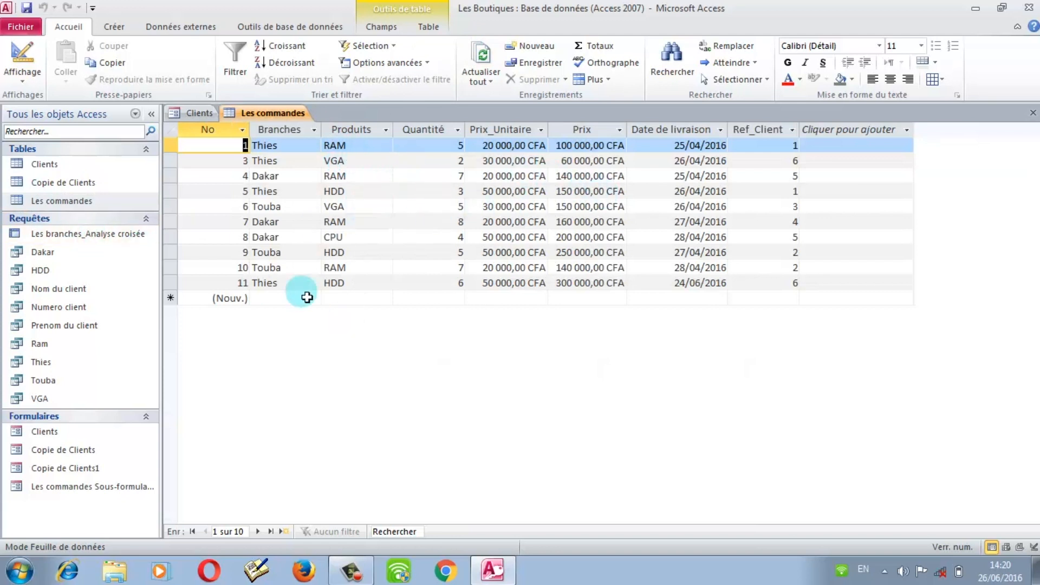
pyautogui.click(198, 112)
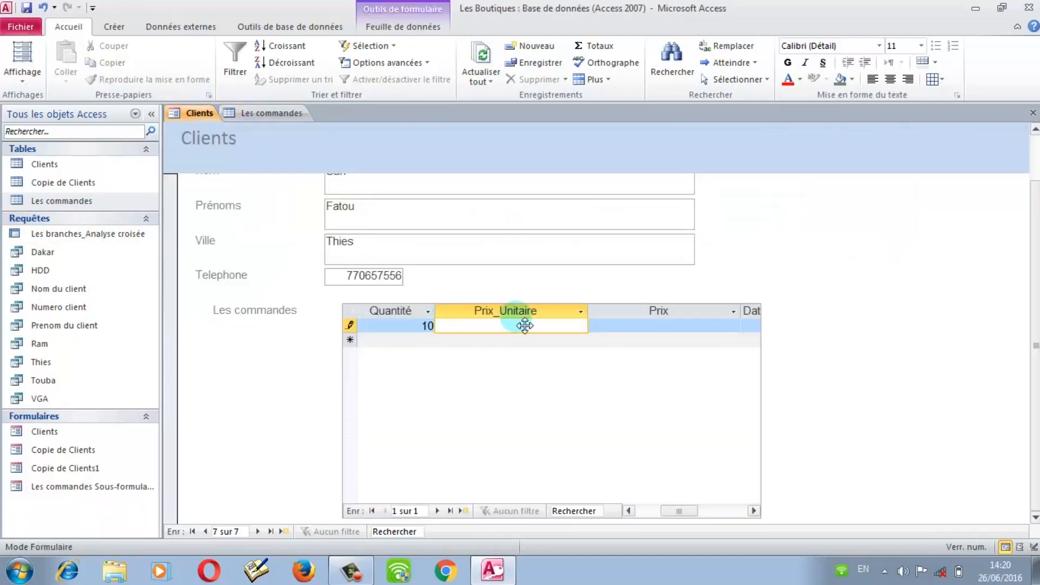
pyautogui.write('50000')
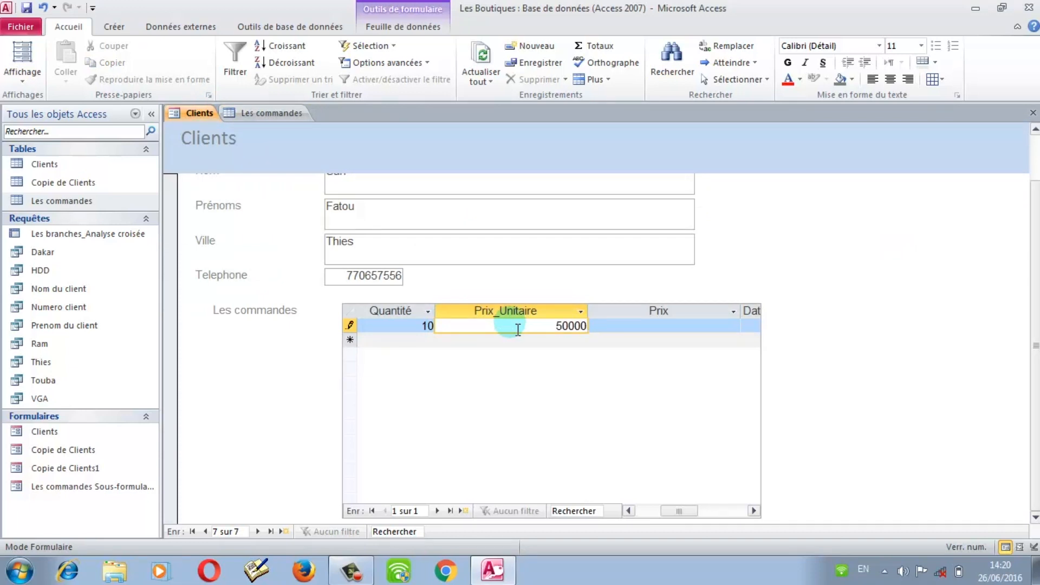
pyautogui.click(670, 331)
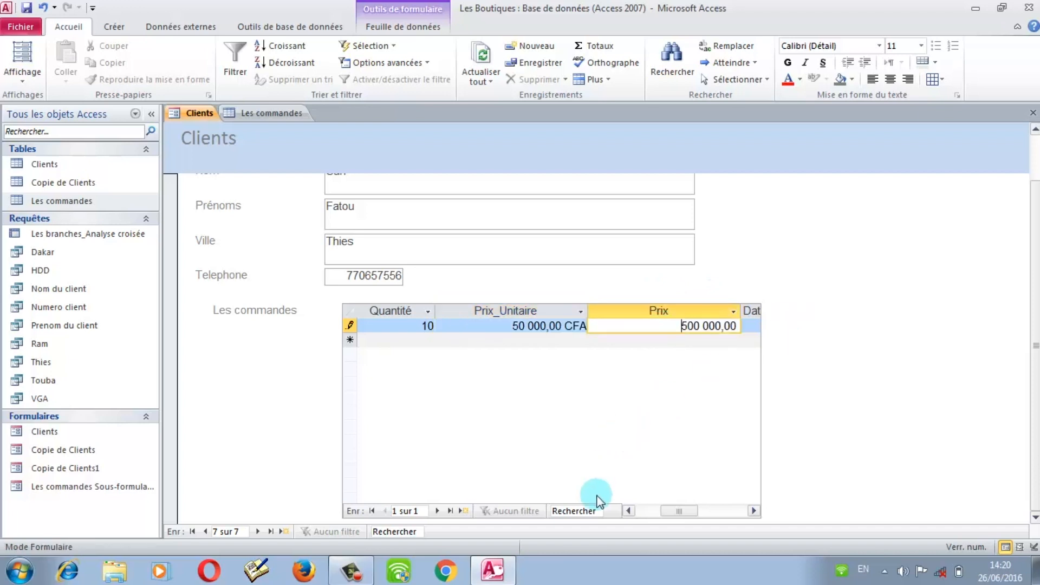
pyautogui.moveTo(686, 511); pyautogui.dragTo(707, 507)
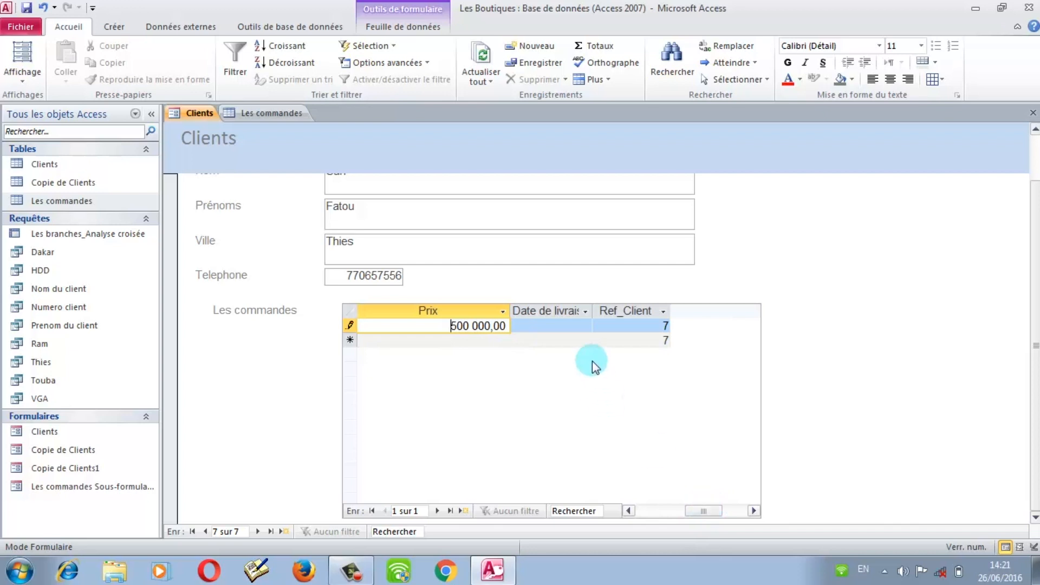
# Step: Pick 25/06/2016 as the order's delivery date from the calendar
pyautogui.click(574, 325)
pyautogui.click(599, 325)
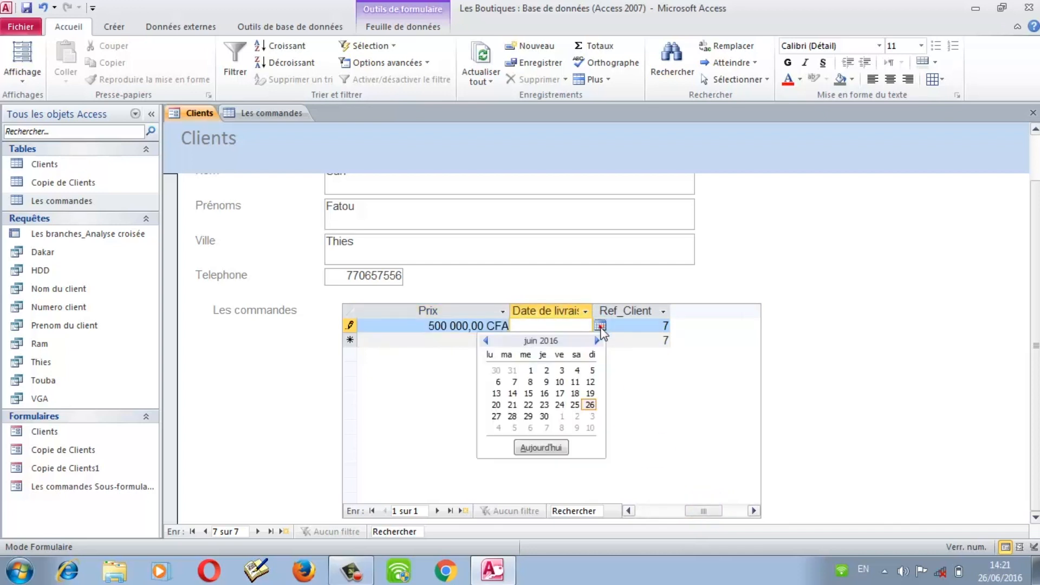
pyautogui.click(573, 404)
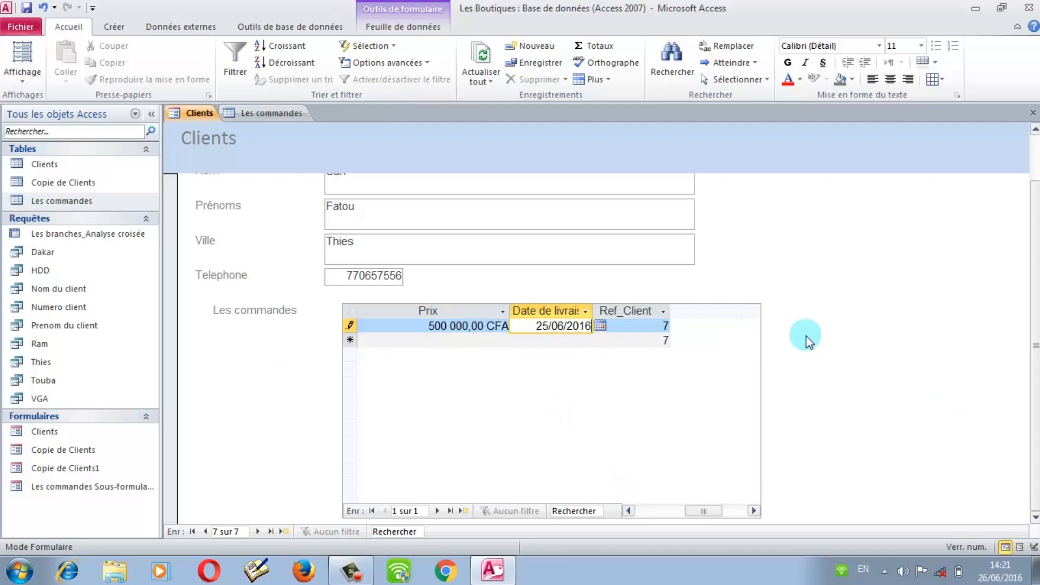
pyautogui.scroll(2, 1015, 204)
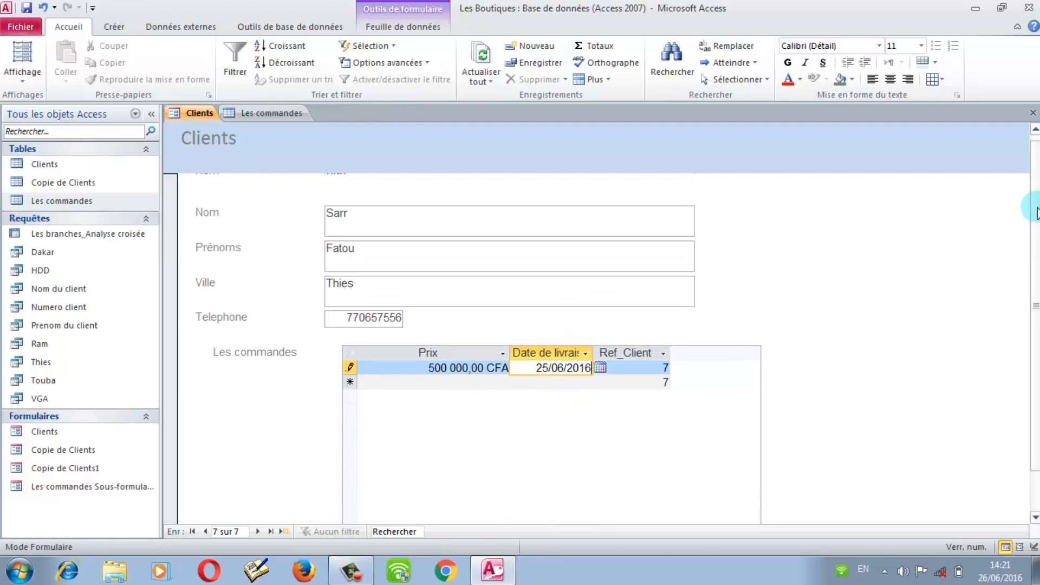
pyautogui.scroll(1, 1037, 211)
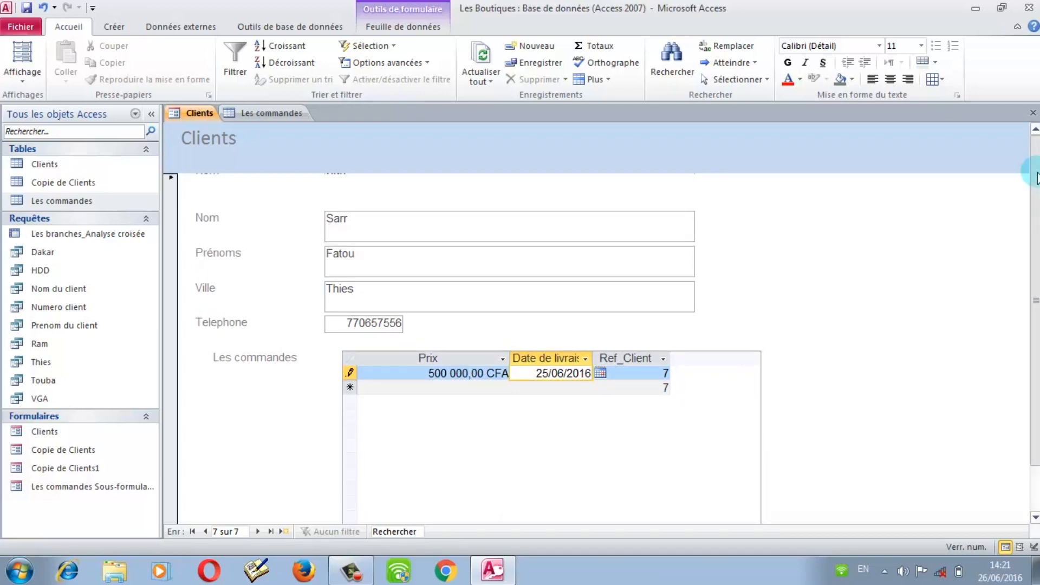
pyautogui.scroll(-2, 1036, 179)
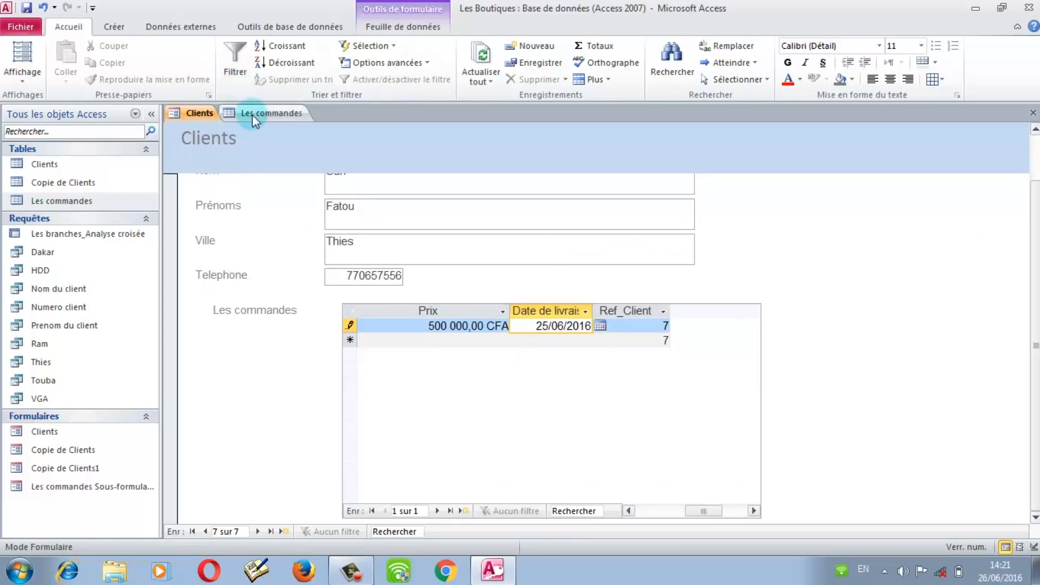
# Step: Open the Clients table and check the new client beside the Sarr record
pyautogui.click(68, 165)
pyautogui.doubleClick(68, 165)
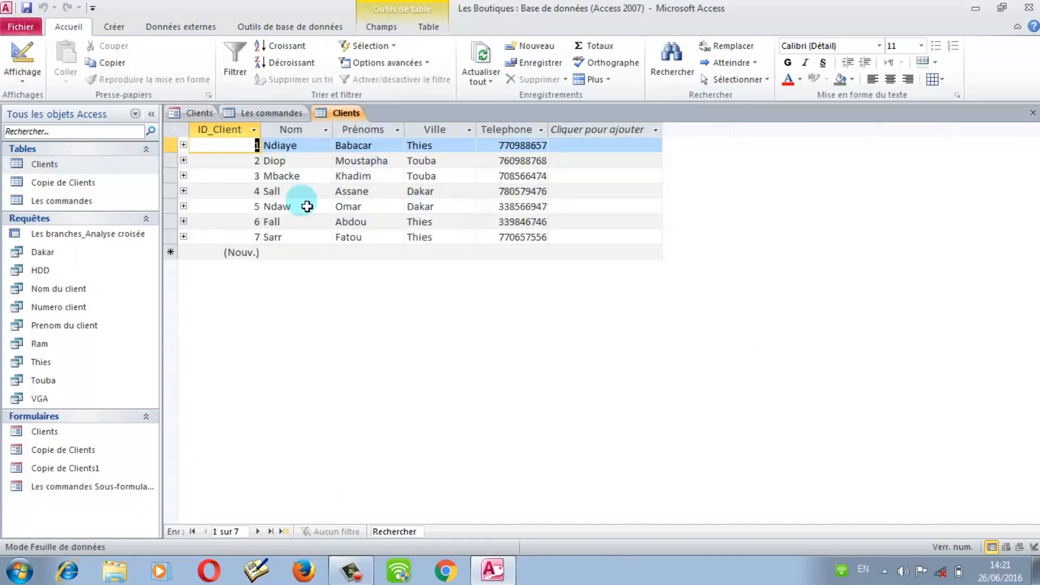
pyautogui.click(276, 253)
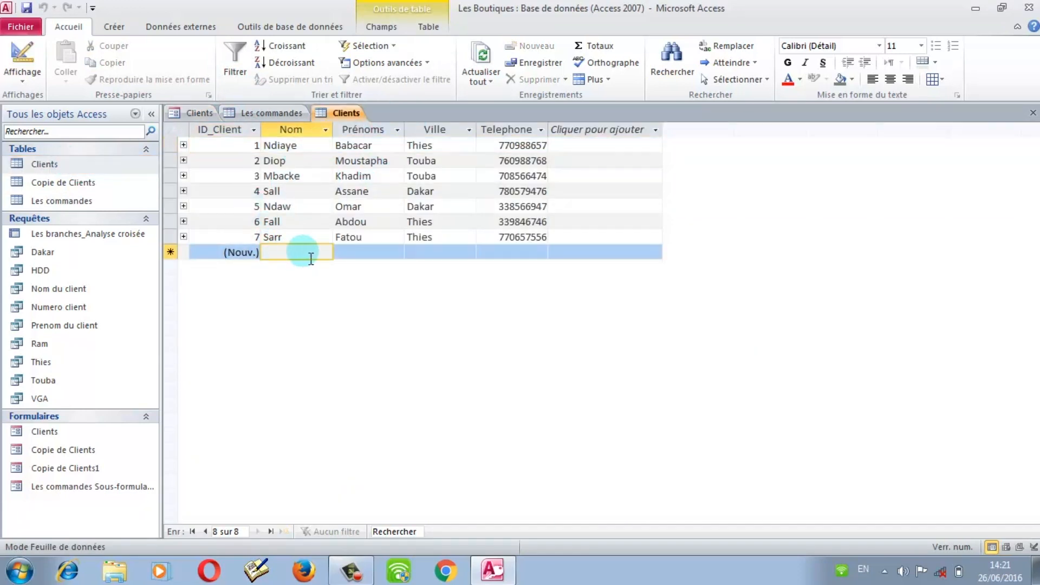
pyautogui.click(265, 238)
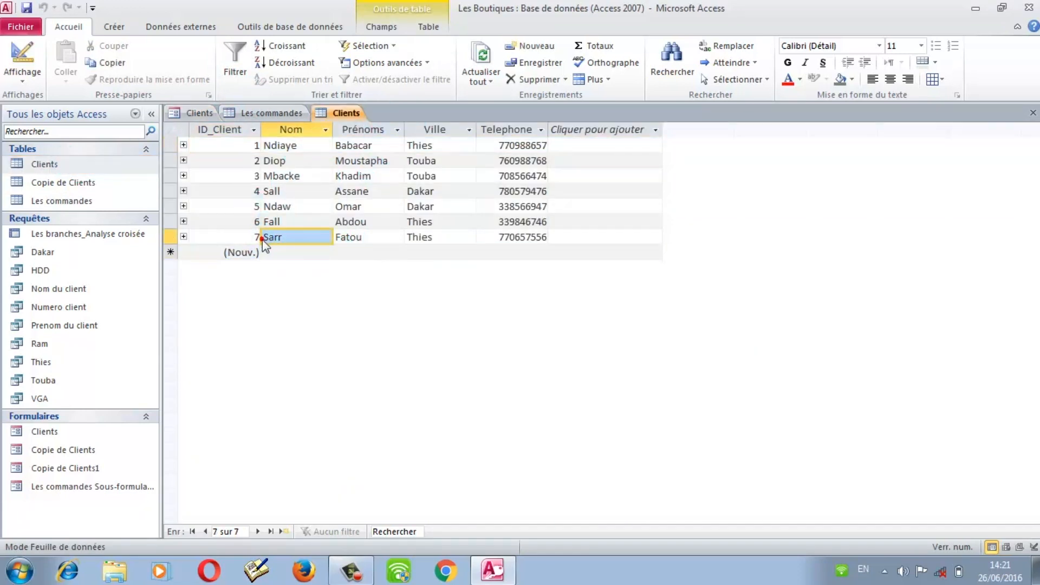
pyautogui.click(297, 253)
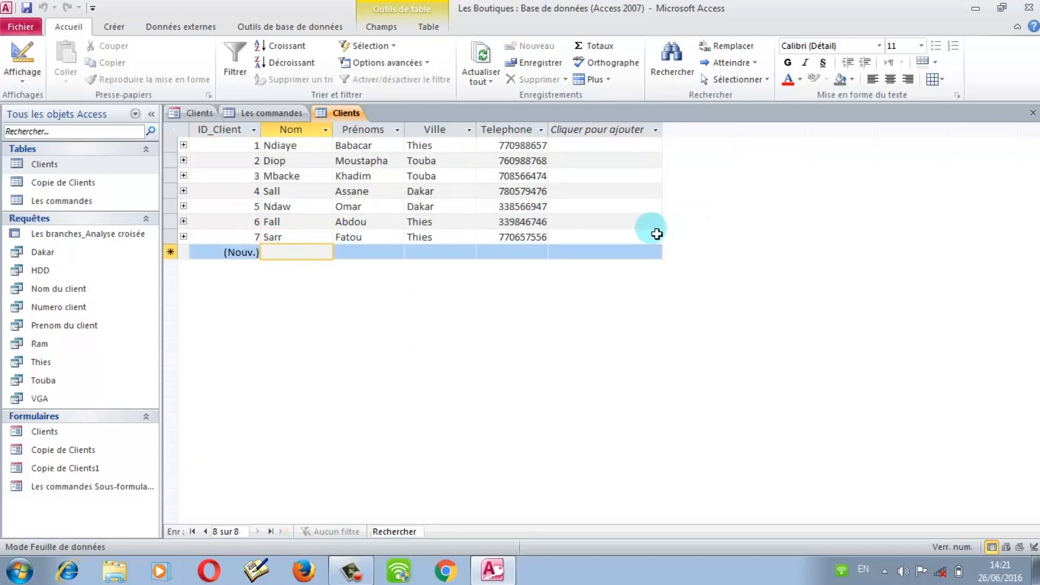
# Step: Open the Les commandes table, go to the new order row and run Actualiser tout
pyautogui.click(64, 205)
pyautogui.doubleClick(64, 204)
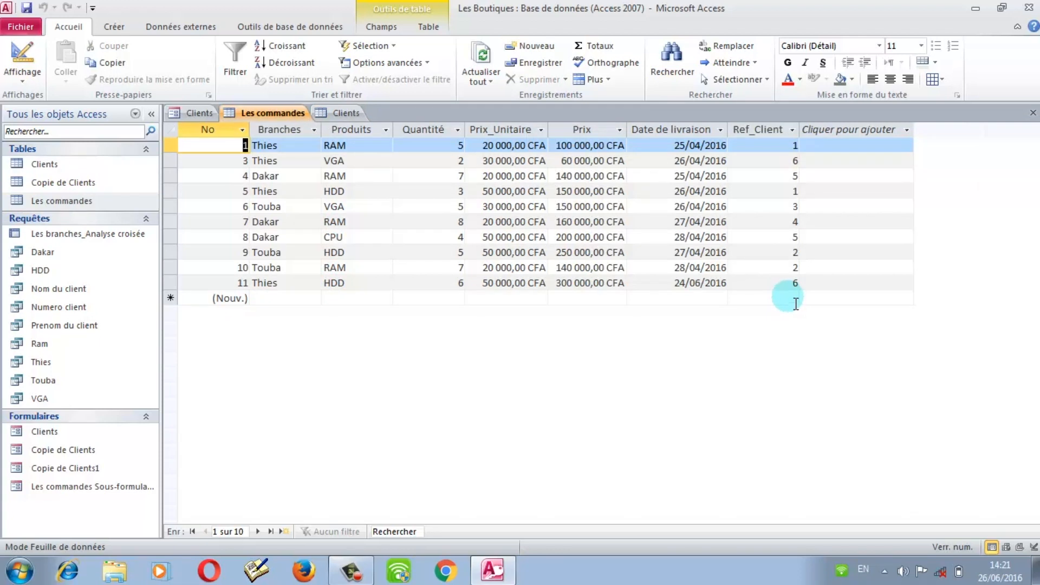
pyautogui.click(795, 301)
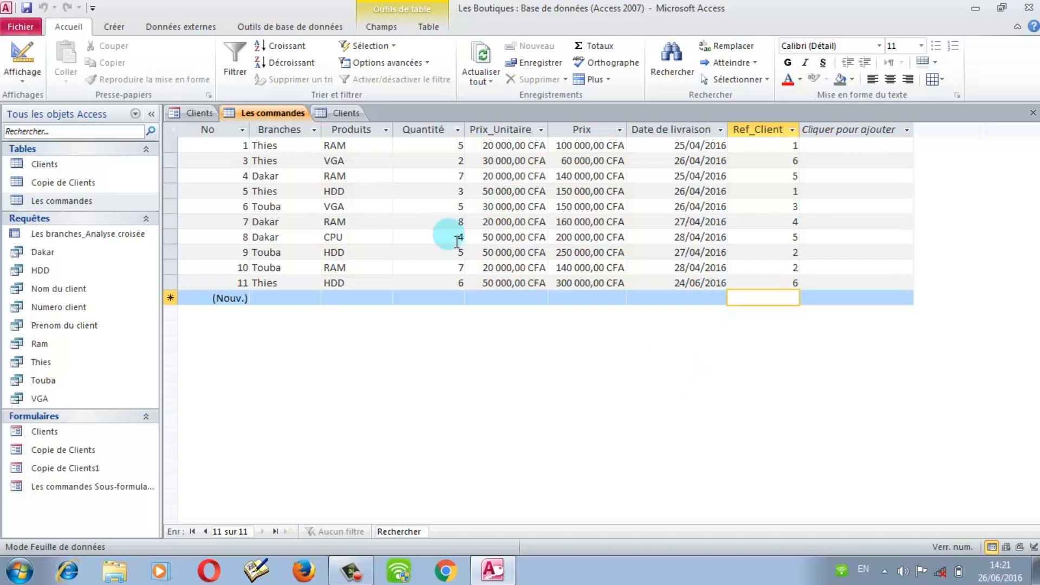
pyautogui.click(473, 52)
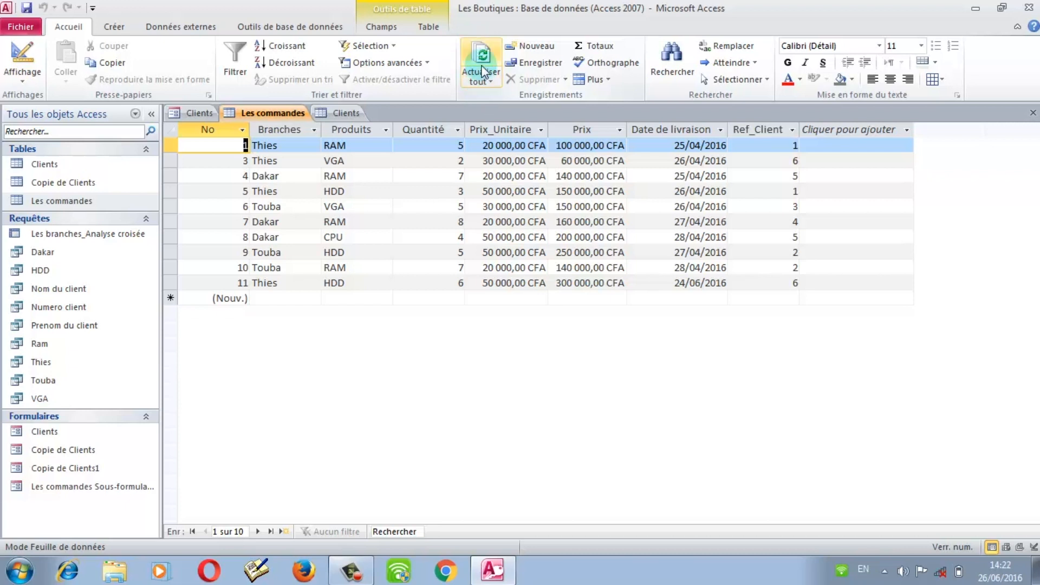
pyautogui.click(481, 63)
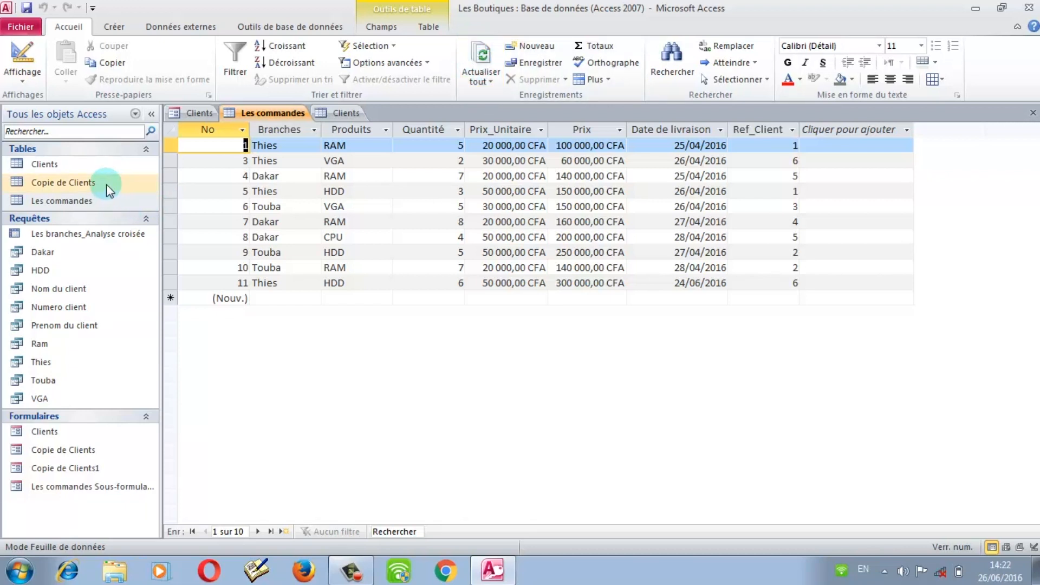
# Step: Refresh the Clients datasheet with Actualiser tout, then close the Clients table
pyautogui.doubleClick(79, 166)
pyautogui.click(241, 253)
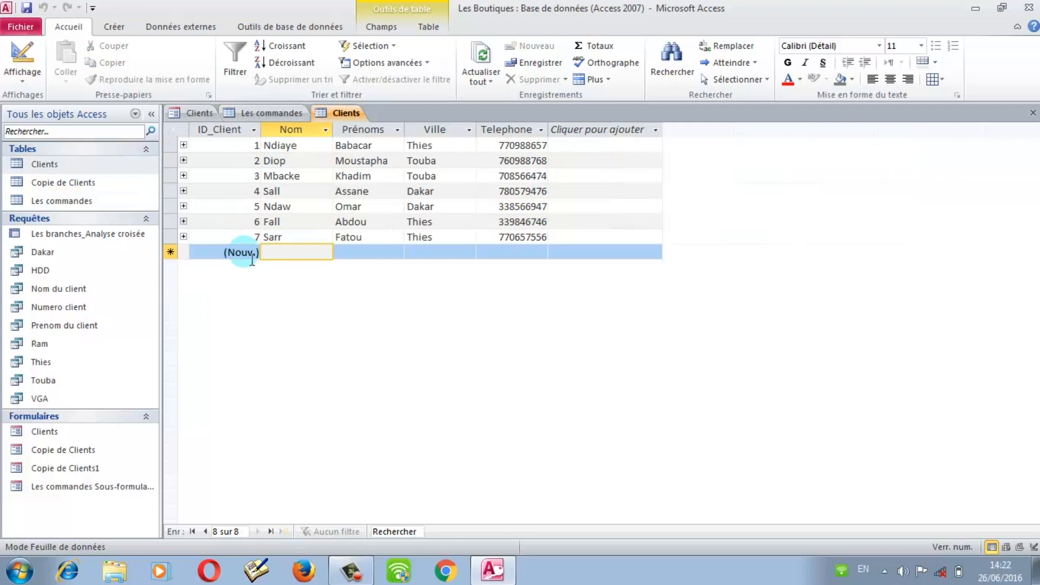
pyautogui.doubleClick(99, 201)
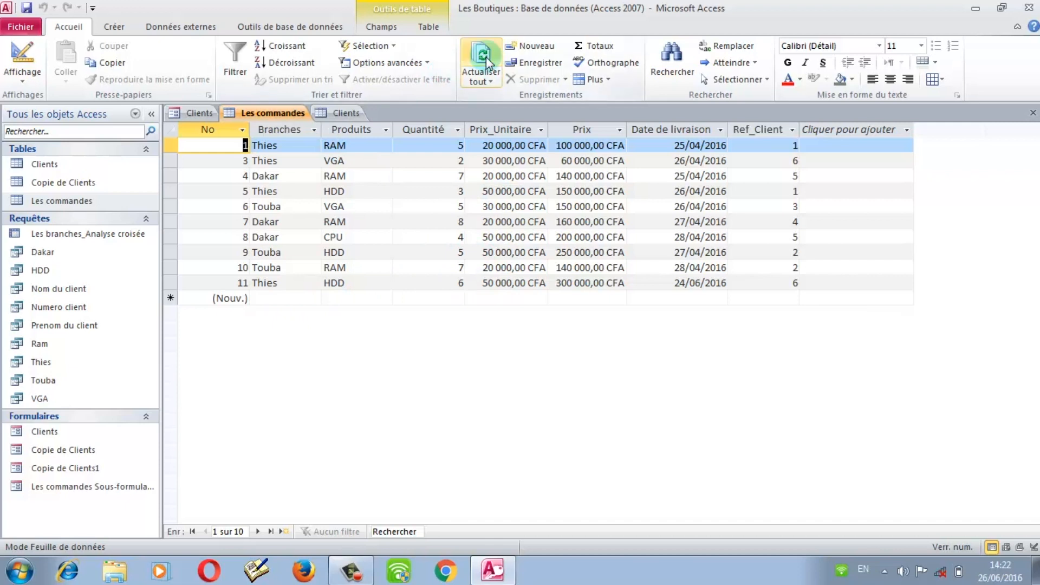
pyautogui.click(345, 112)
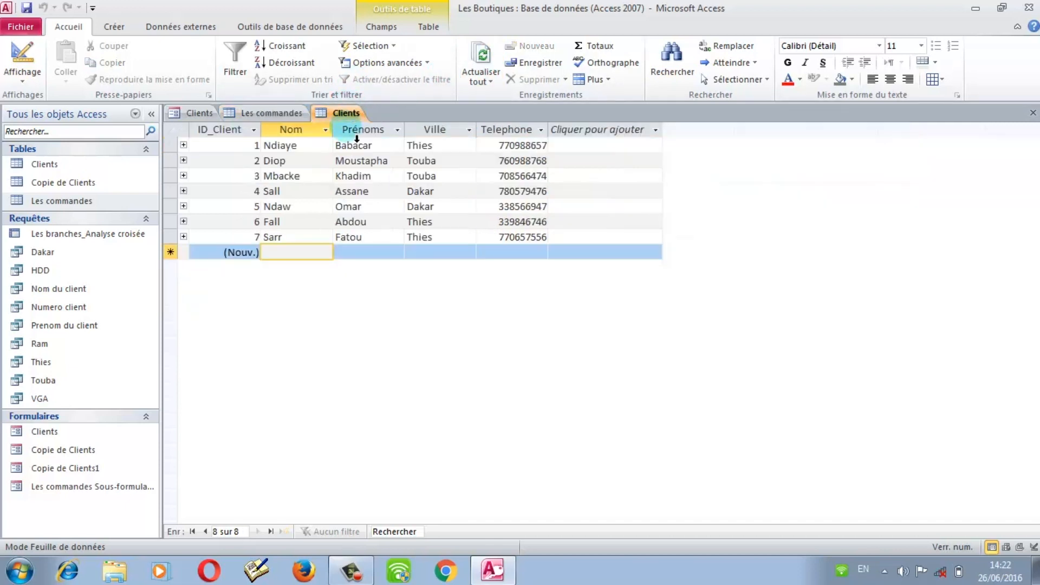
pyautogui.click(482, 64)
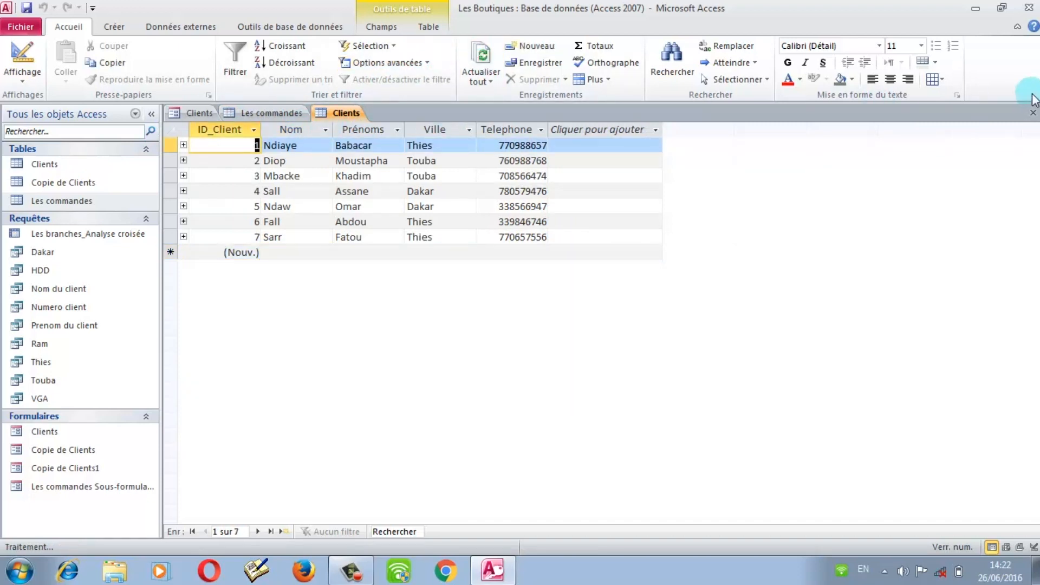
pyautogui.click(1033, 113)
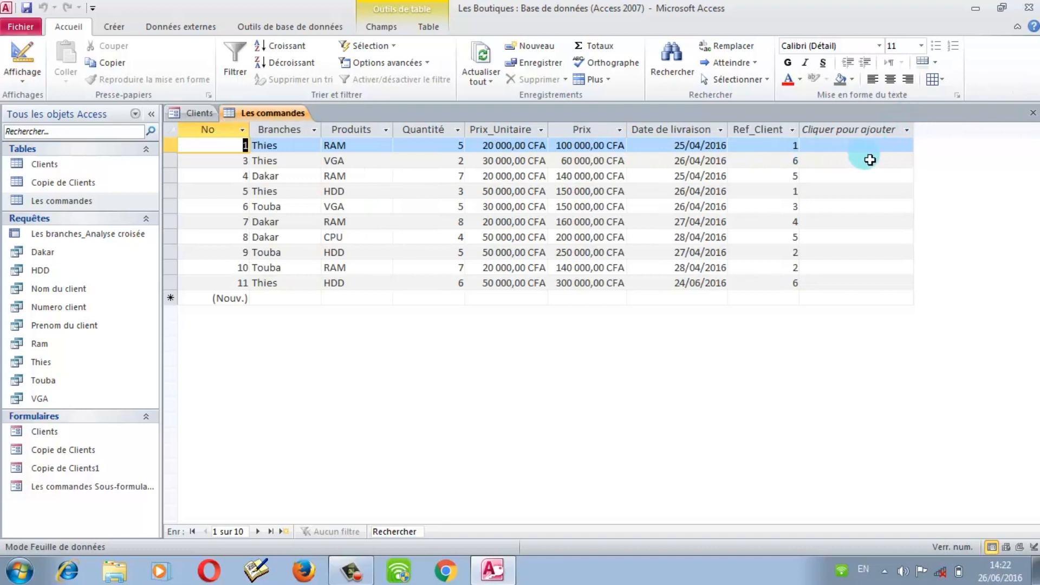
# Step: Close the Les commandes datasheet and the Clients form, choosing Non pour tout
pyautogui.click(1033, 112)
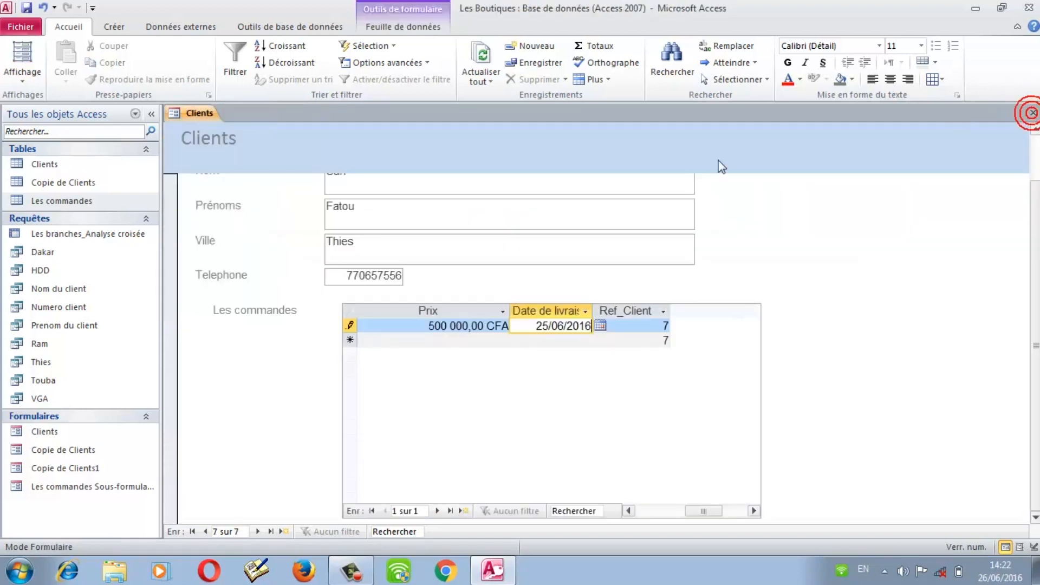
pyautogui.moveTo(1033, 216); pyautogui.dragTo(1037, 152)
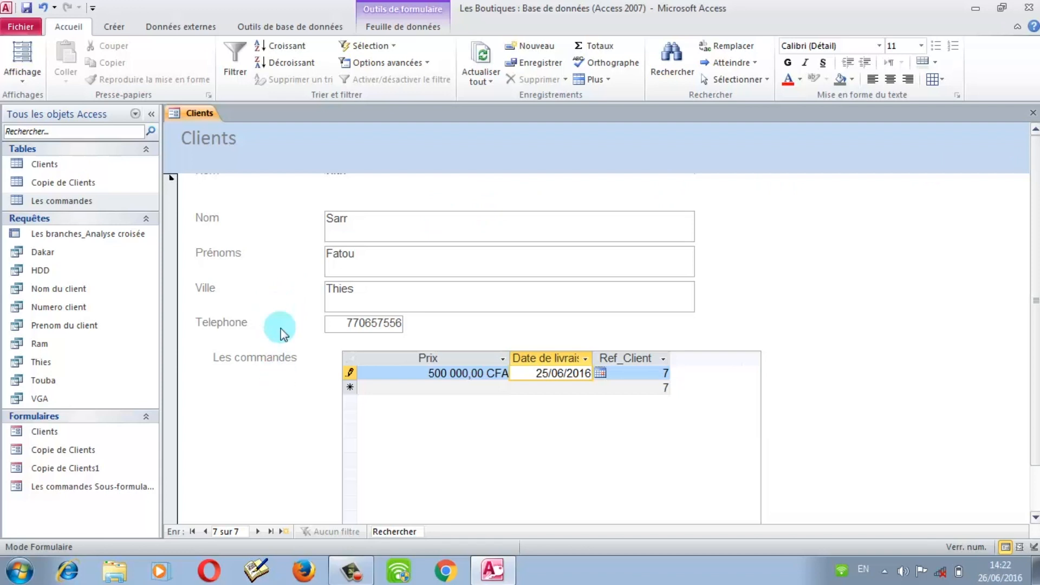
pyautogui.click(1034, 113)
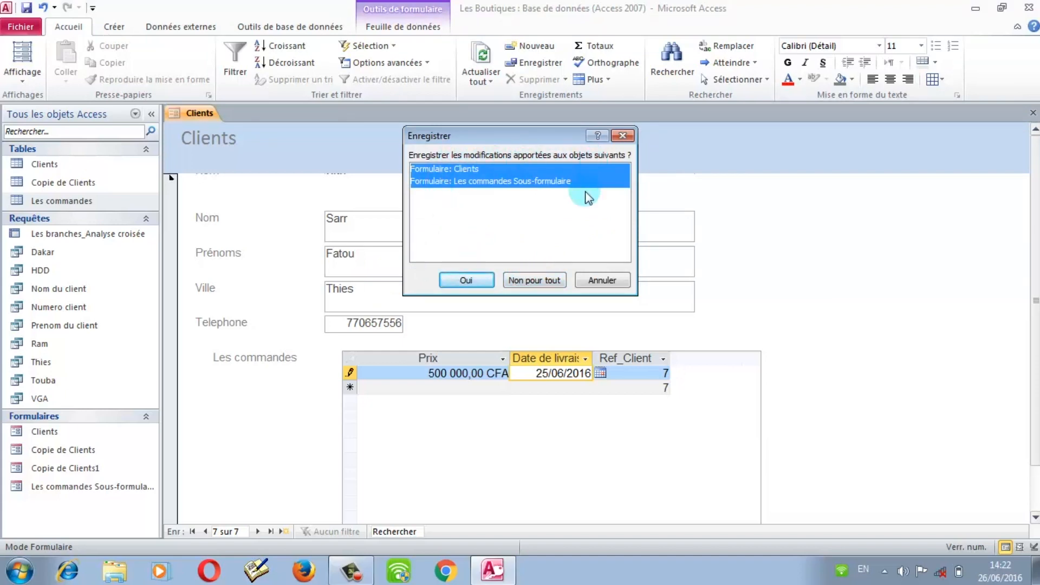
pyautogui.click(536, 279)
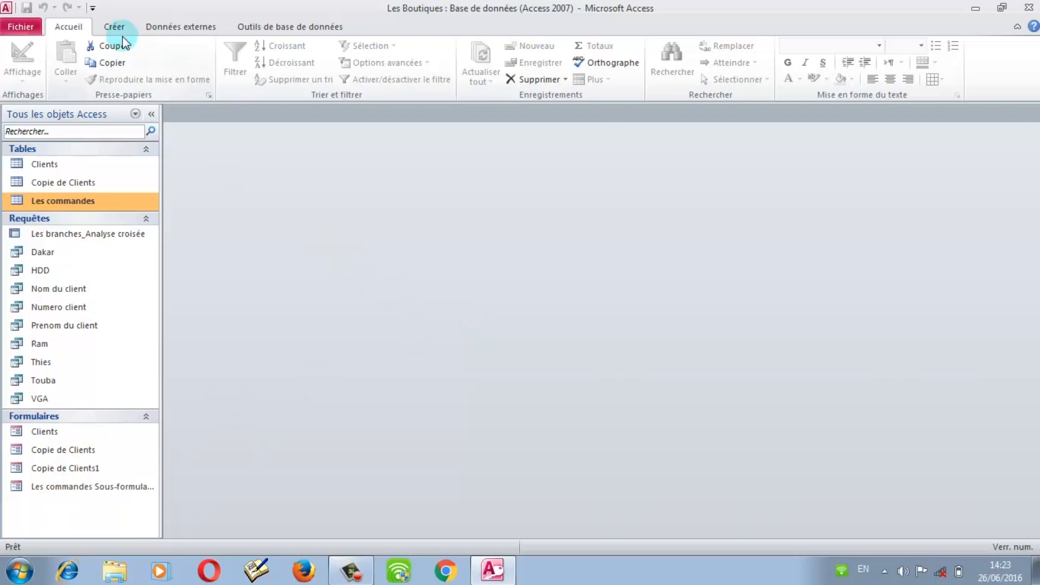
# Step: Create a blank form with Création de formulaire, turn on Grille, and enlarge the Détail area
pyautogui.click(113, 26)
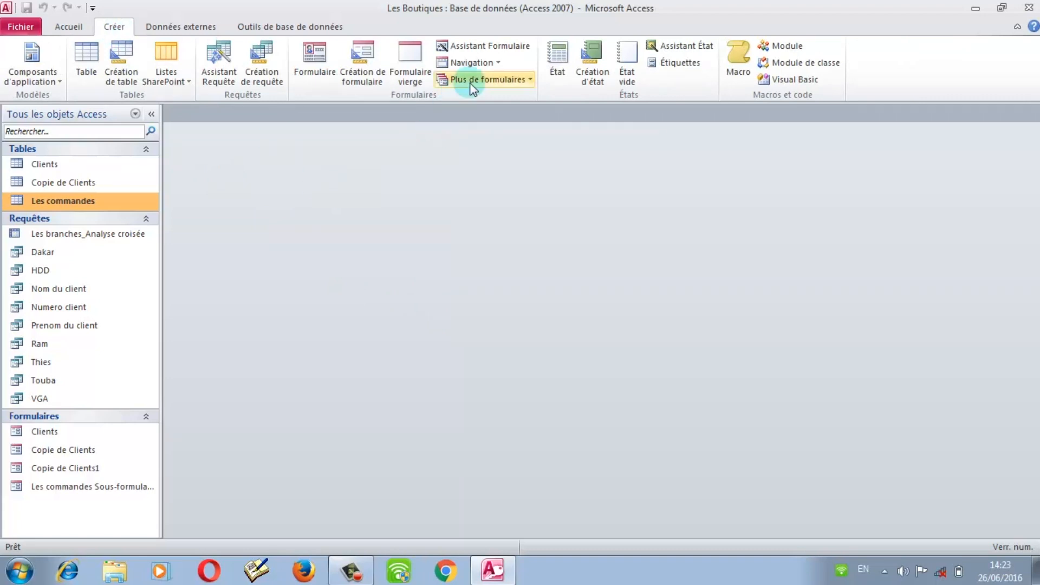
pyautogui.click(372, 75)
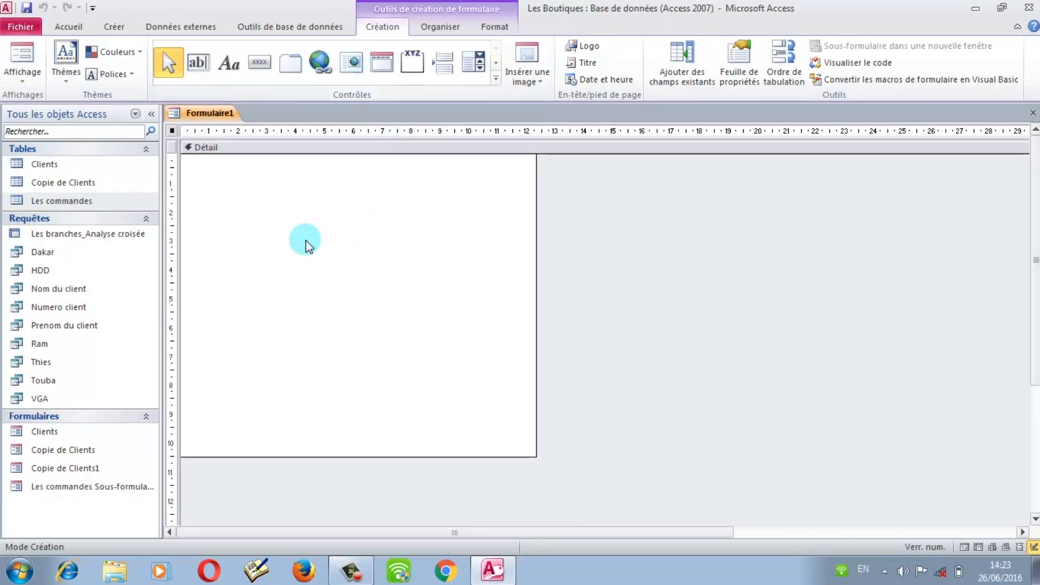
pyautogui.rightClick(280, 229)
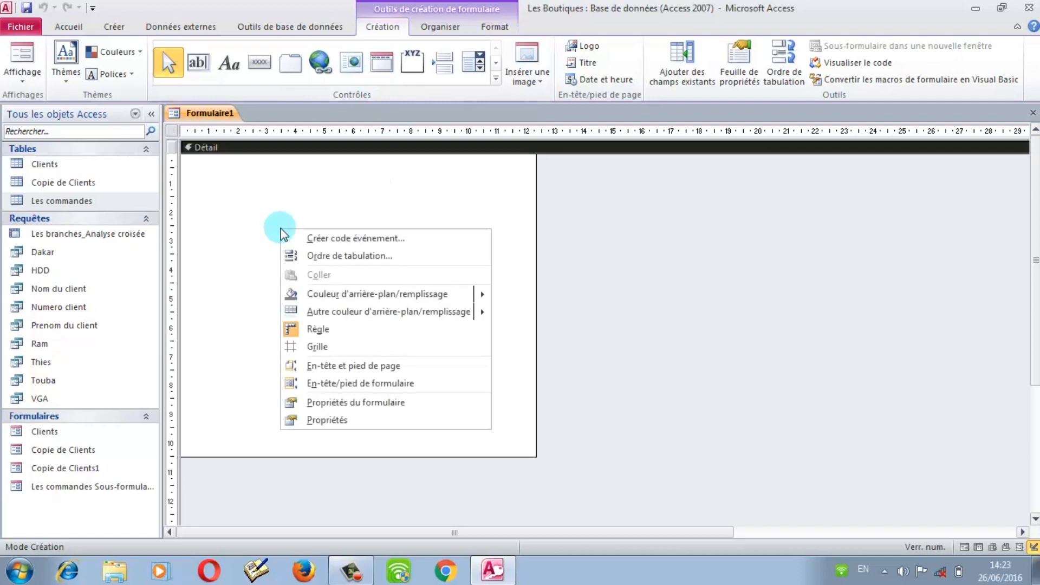
pyautogui.click(326, 346)
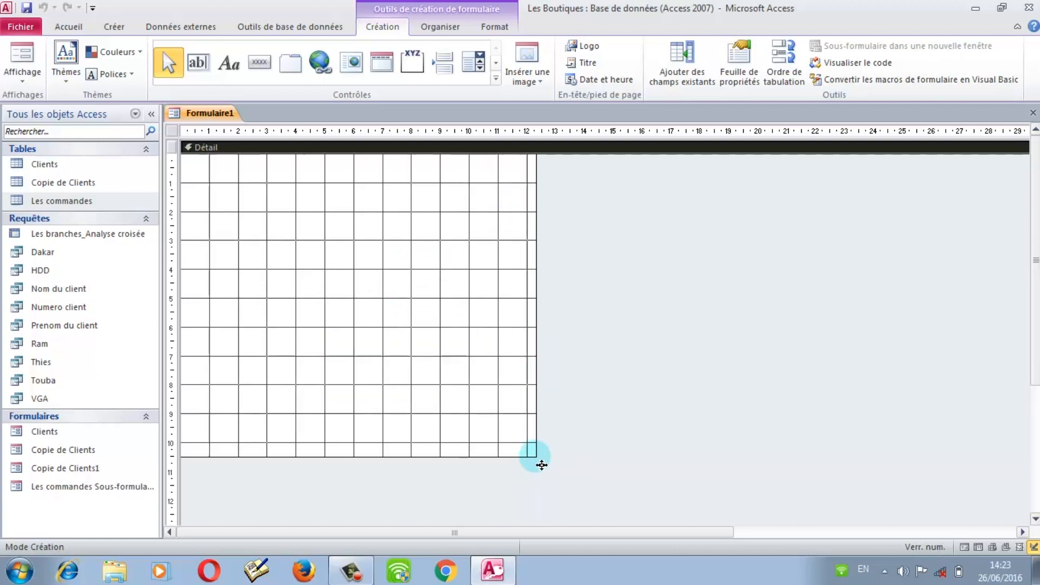
pyautogui.moveTo(543, 464); pyautogui.dragTo(900, 522)
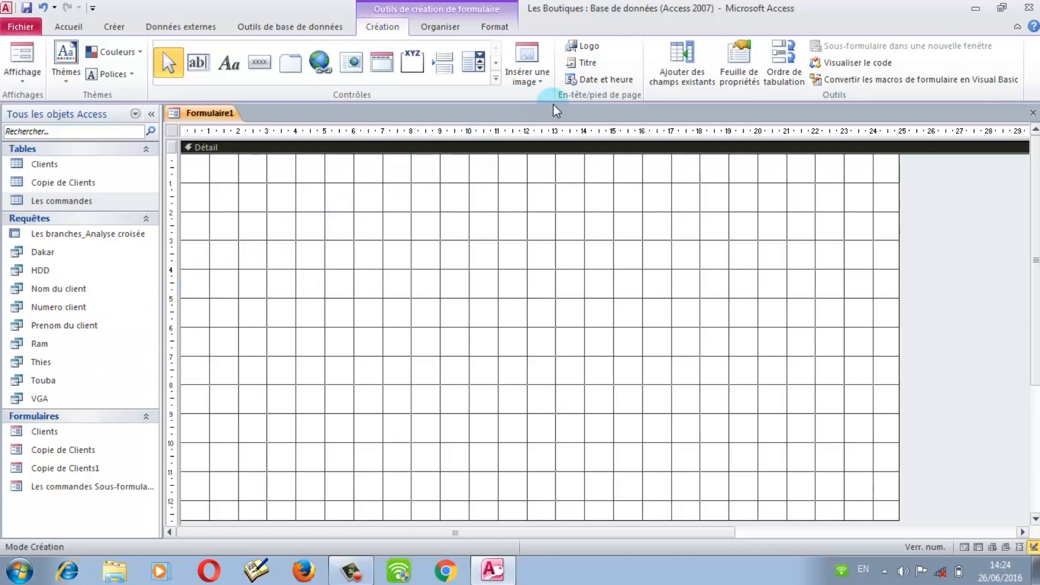
# Step: Add ID_Client, Nom, Prénoms, Ville and Telephone from the Clients field list to Formulaire1
pyautogui.click(689, 60)
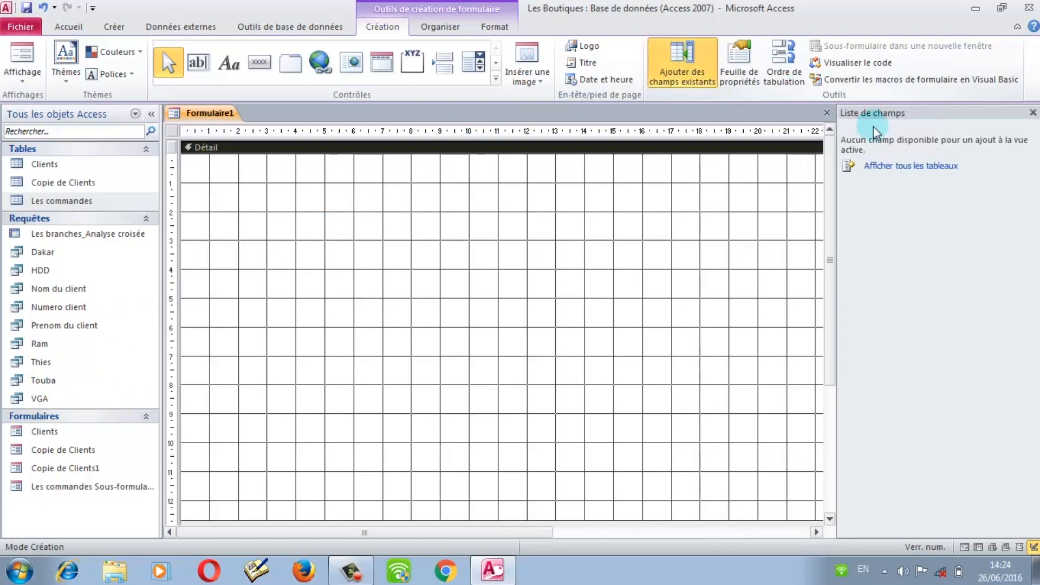
pyautogui.click(885, 164)
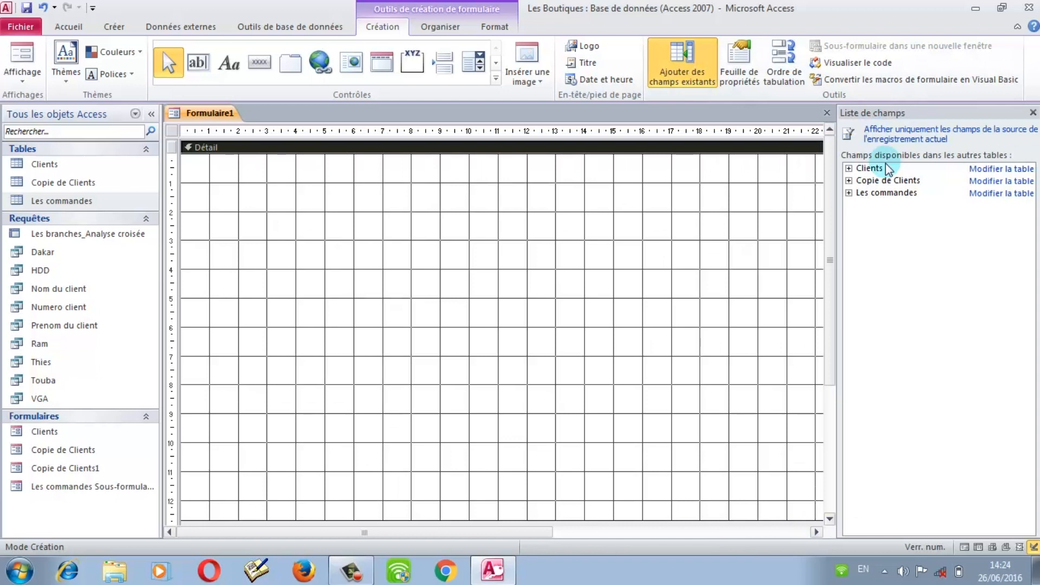
pyautogui.click(849, 169)
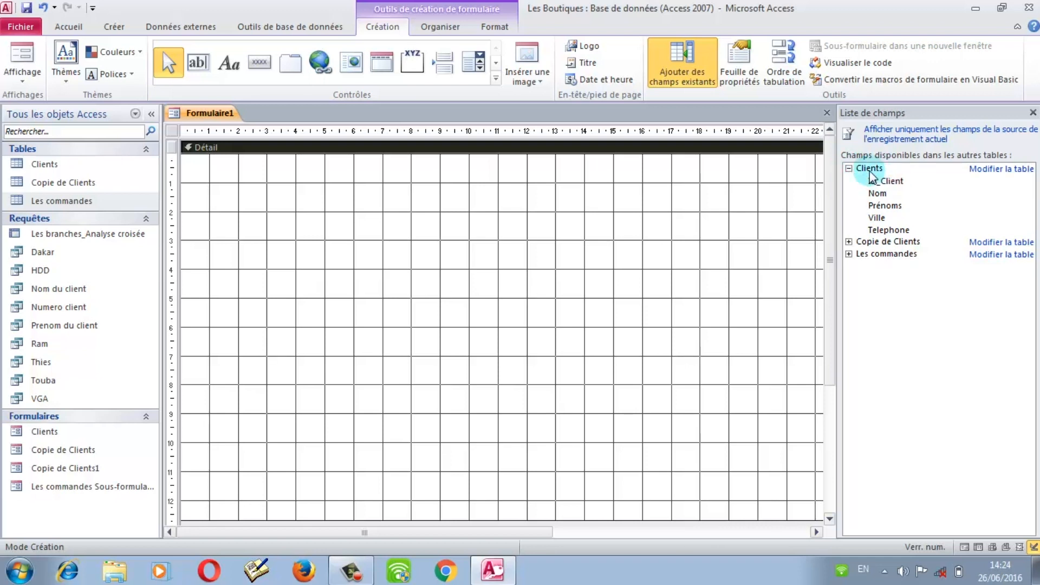
pyautogui.doubleClick(877, 182)
pyautogui.doubleClick(878, 194)
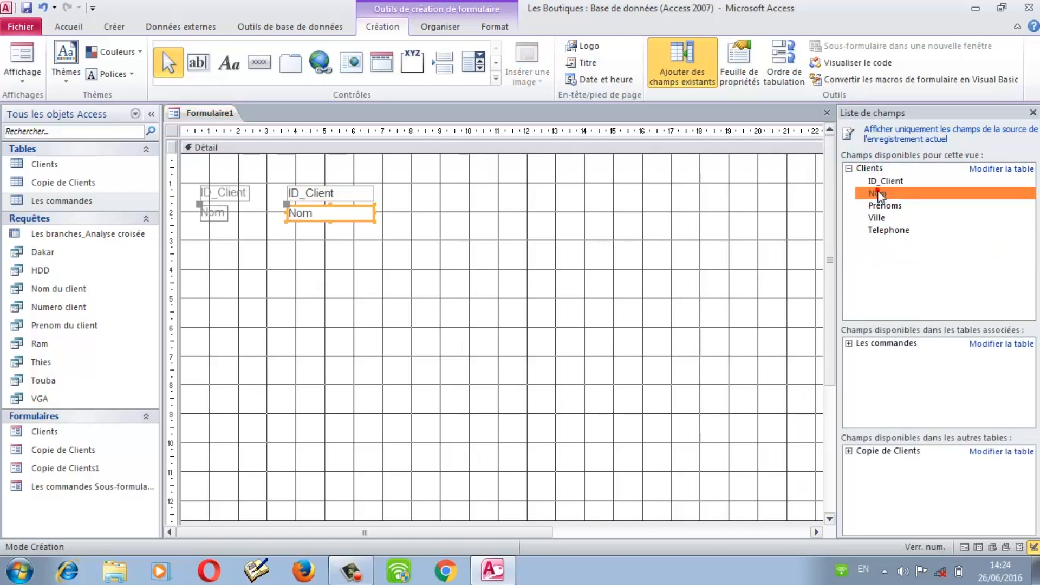
pyautogui.doubleClick(883, 206)
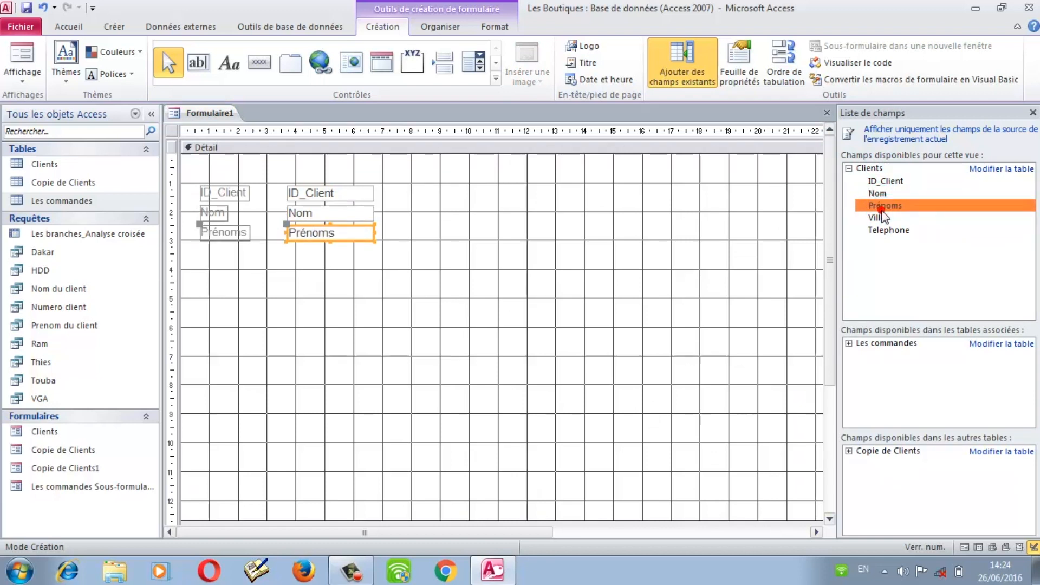
pyautogui.doubleClick(882, 217)
pyautogui.doubleClick(884, 230)
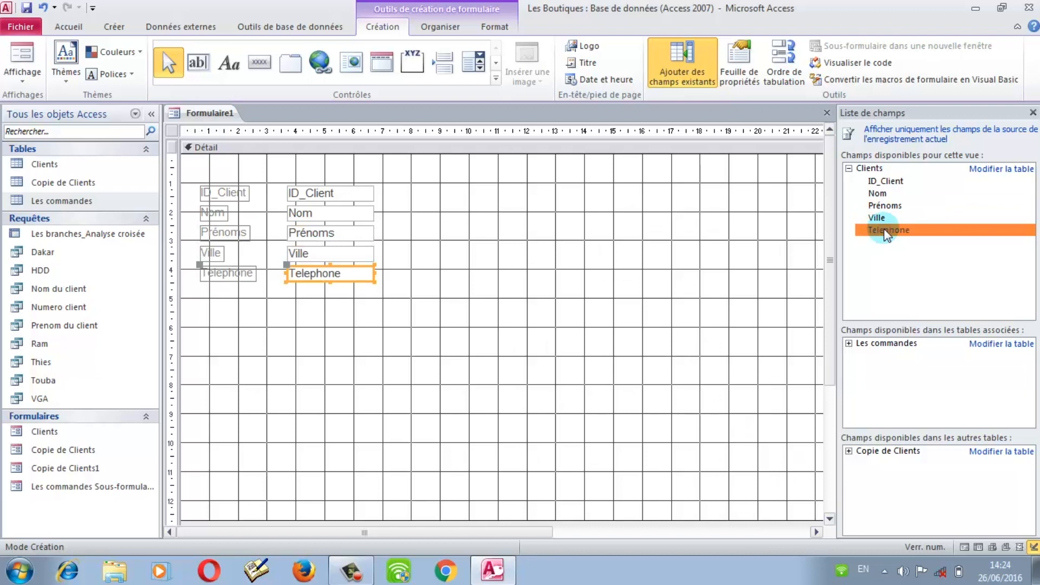
pyautogui.click(505, 263)
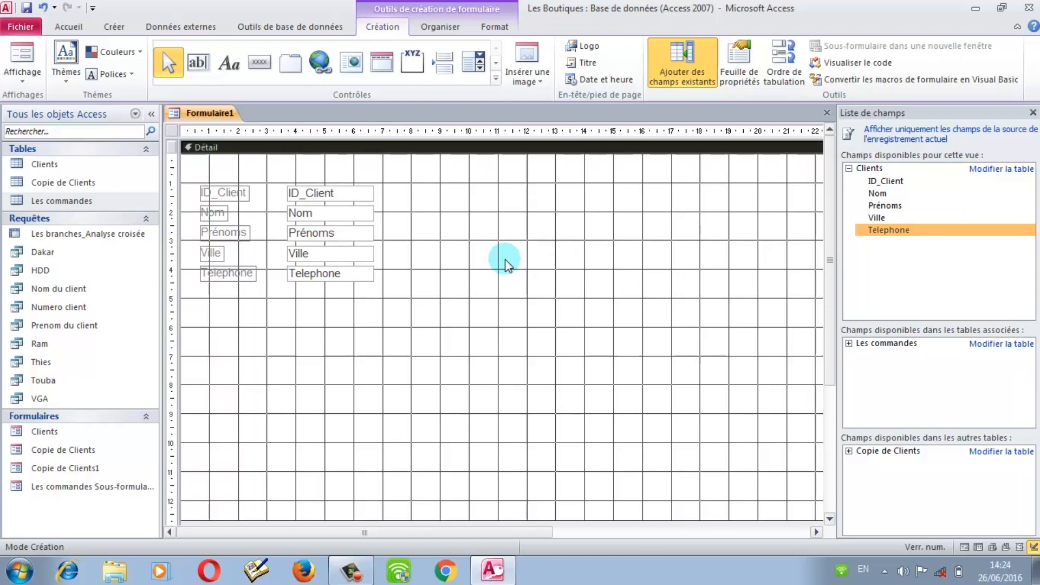
pyautogui.click(849, 168)
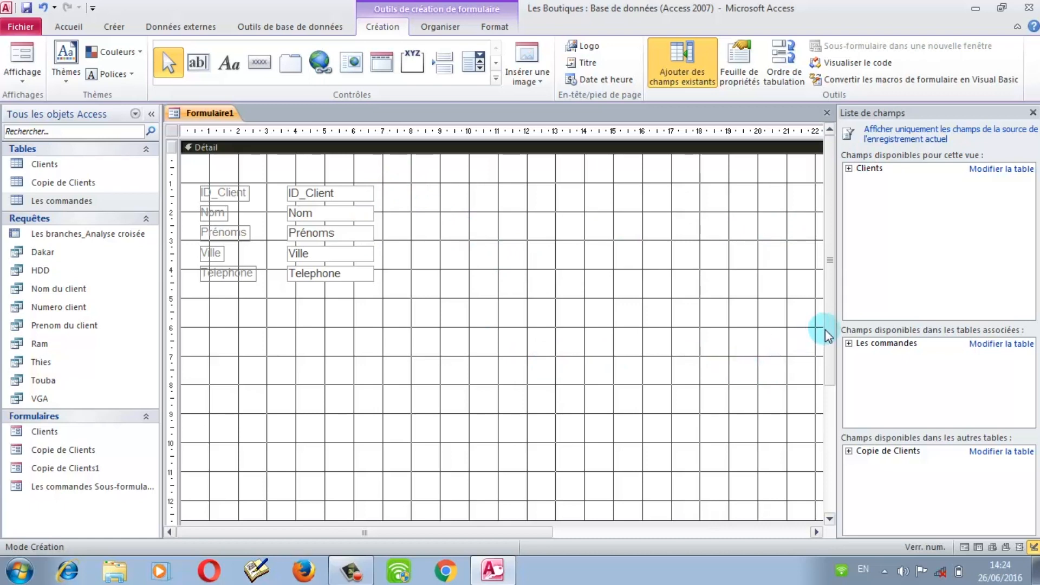
pyautogui.moveTo(830, 330)
pyautogui.mouseDown()
pyautogui.moveTo(832, 351)
pyautogui.moveTo(830, 335)
pyautogui.mouseUp()
pyautogui.click(244, 326)
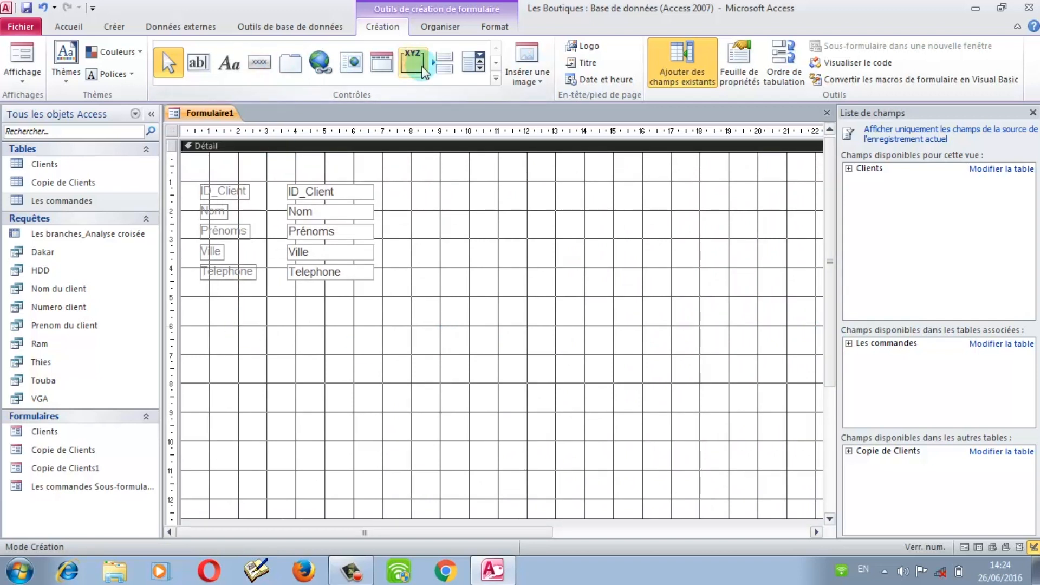
# Step: Draw a Rechercher suivant button in the lower left with the text caption 'Client suivant'
pyautogui.click(259, 62)
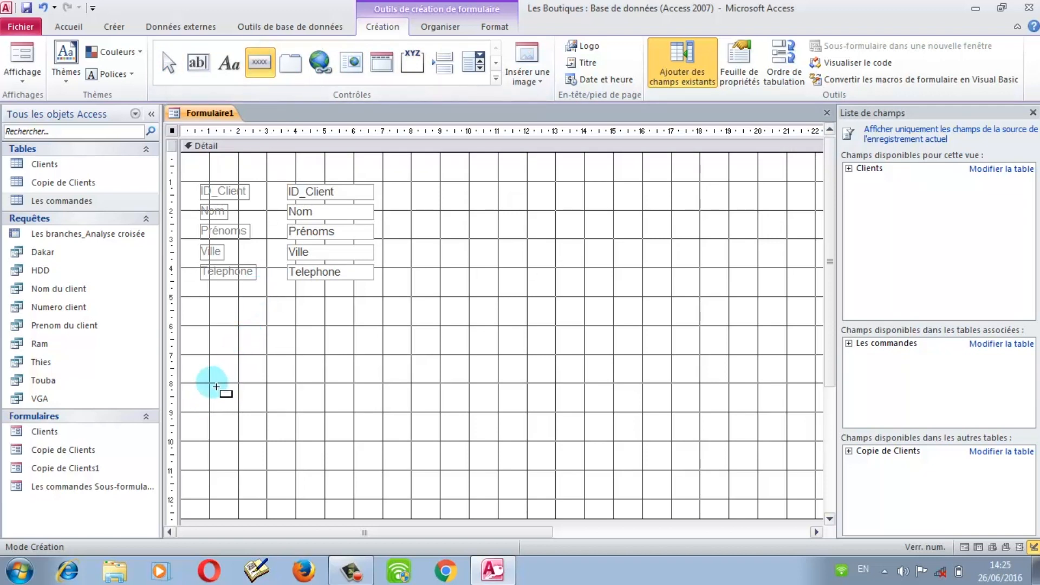
pyautogui.moveTo(213, 387); pyautogui.dragTo(316, 413)
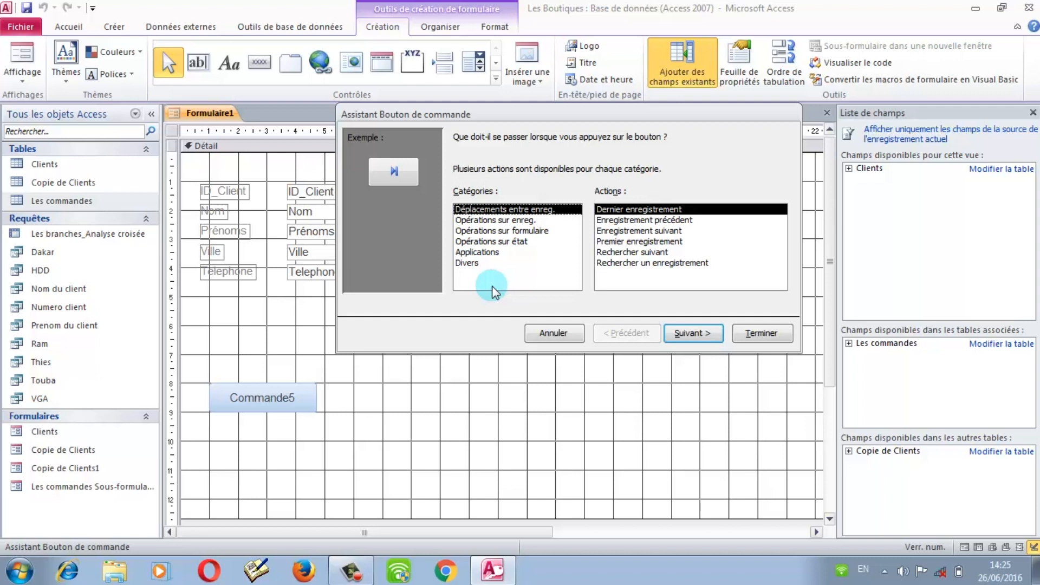
pyautogui.click(499, 231)
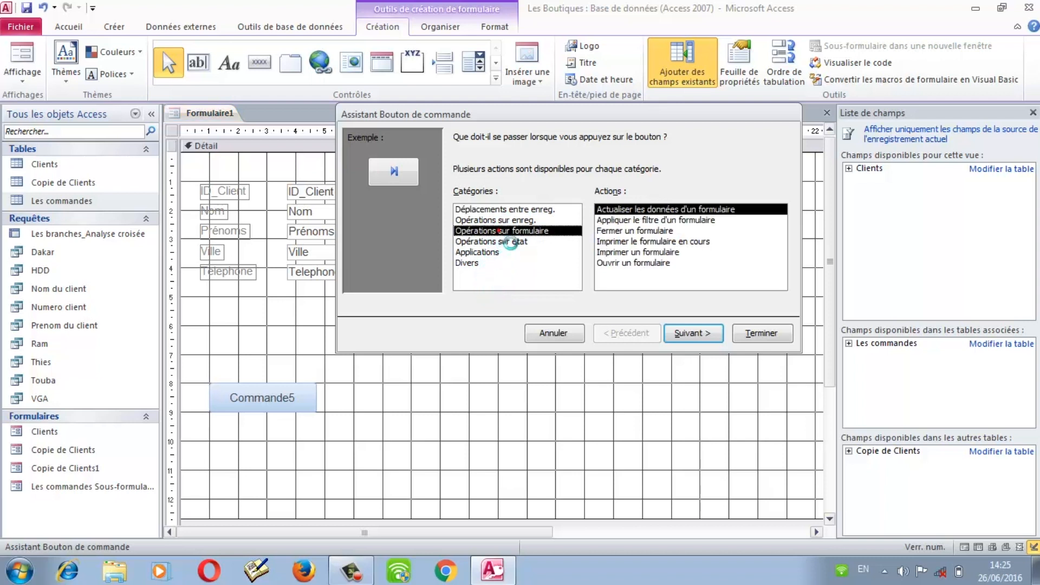
pyautogui.click(499, 210)
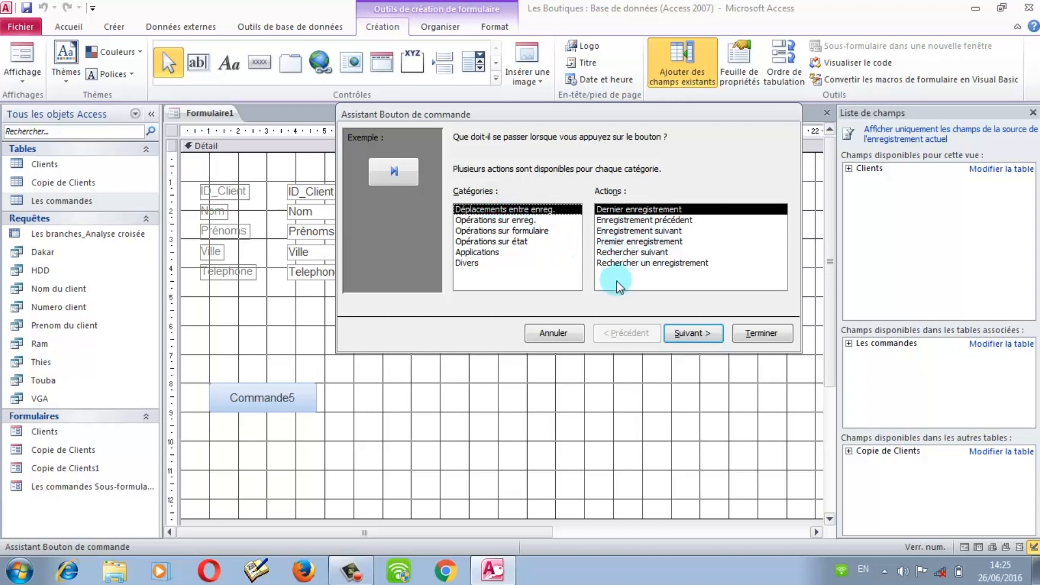
pyautogui.click(625, 252)
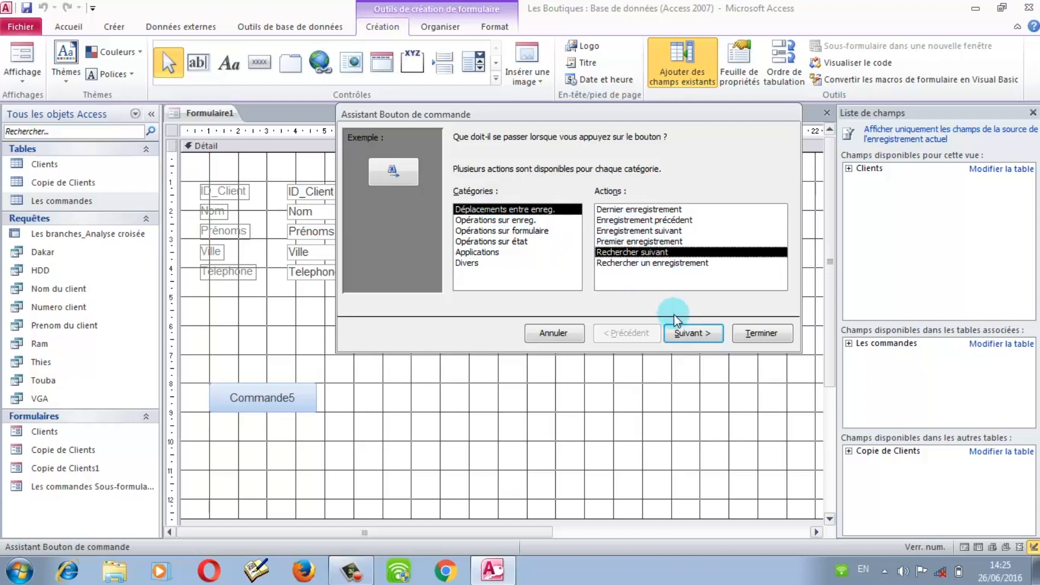
pyautogui.click(690, 332)
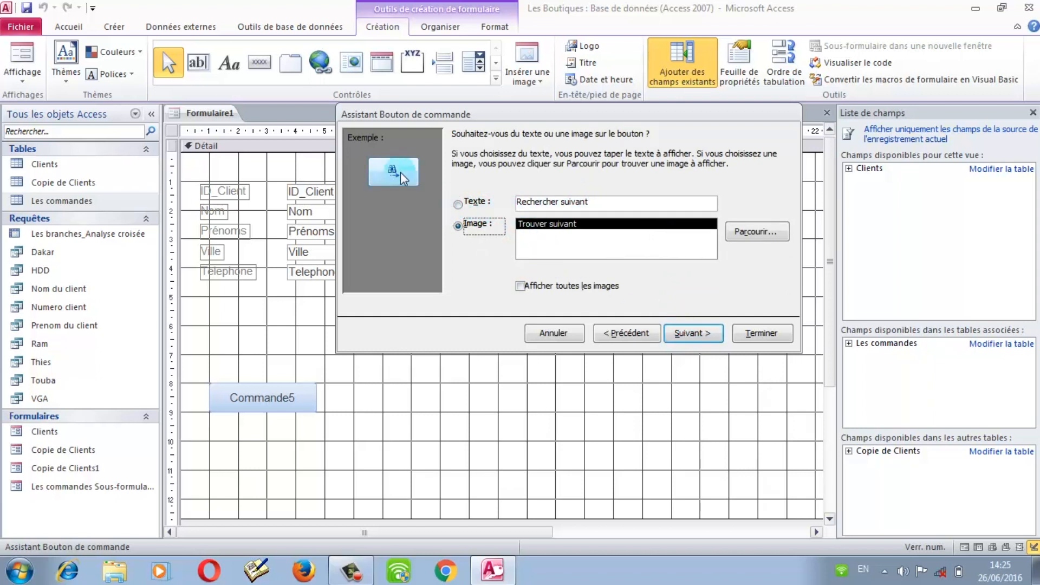
pyautogui.click(458, 205)
pyautogui.click(561, 203)
pyautogui.press('BackSpace')
pyautogui.press('BackSpace')
pyautogui.press('BackSpace')
pyautogui.press('BackSpace')
pyautogui.press('BackSpace')
pyautogui.press('BackSpace')
pyautogui.press('BackSpace')
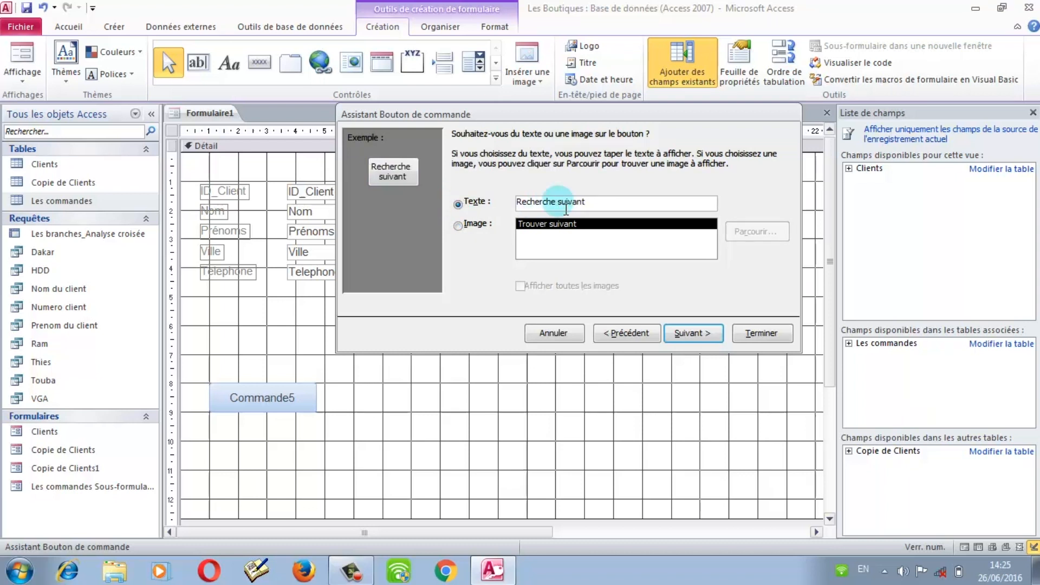
pyautogui.press('BackSpace')
pyautogui.press('BackSpace')
pyautogui.press('BackSpace')
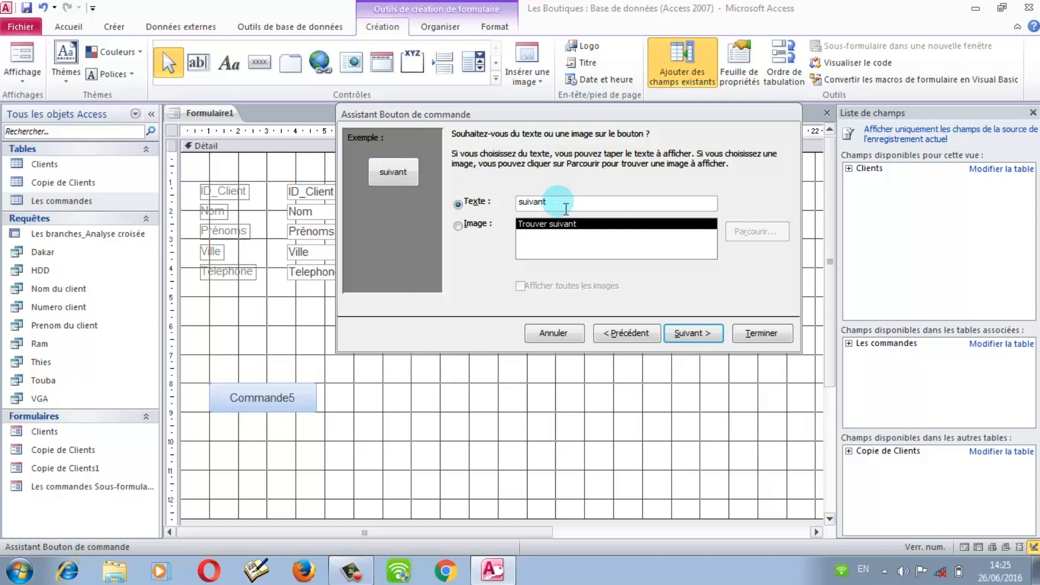
pyautogui.write('Client')
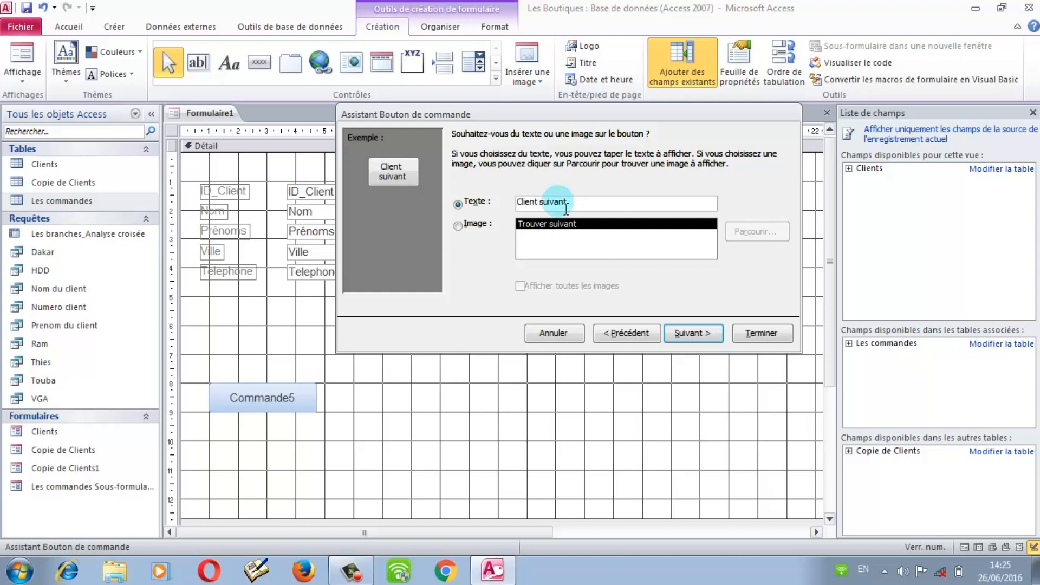
pyautogui.click(760, 332)
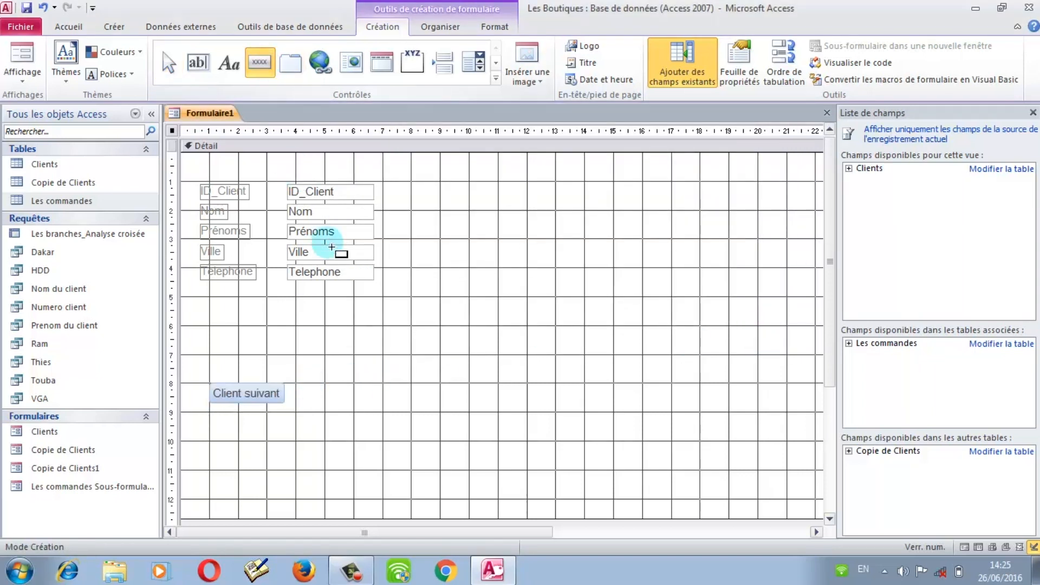
# Step: Draw a button beside Client suivant with the Enregistrement précédent action
pyautogui.moveTo(313, 388)
pyautogui.mouseDown()
pyautogui.moveTo(376, 425)
pyautogui.moveTo(392, 410)
pyautogui.mouseUp()
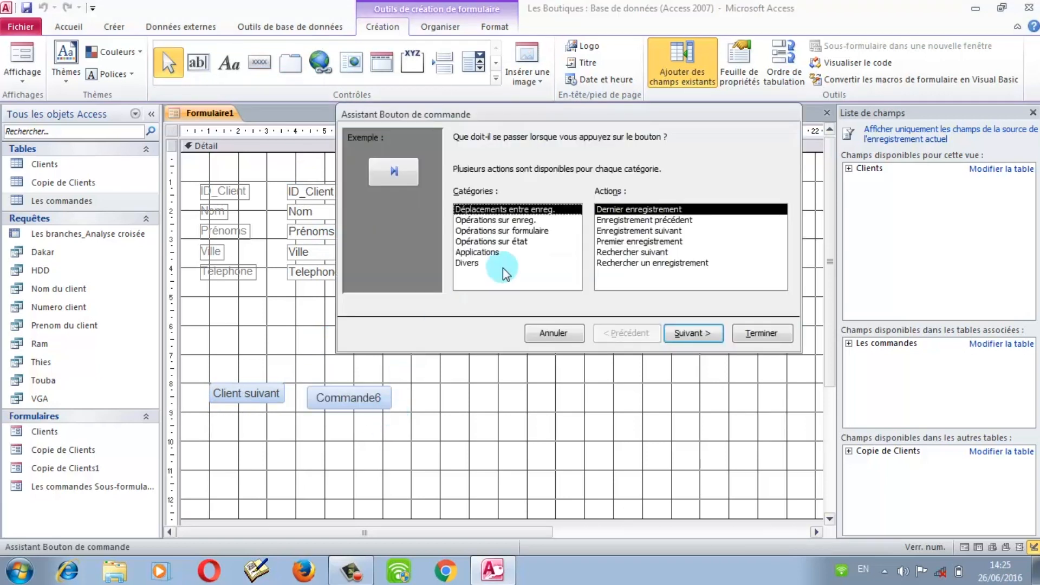
pyautogui.click(635, 221)
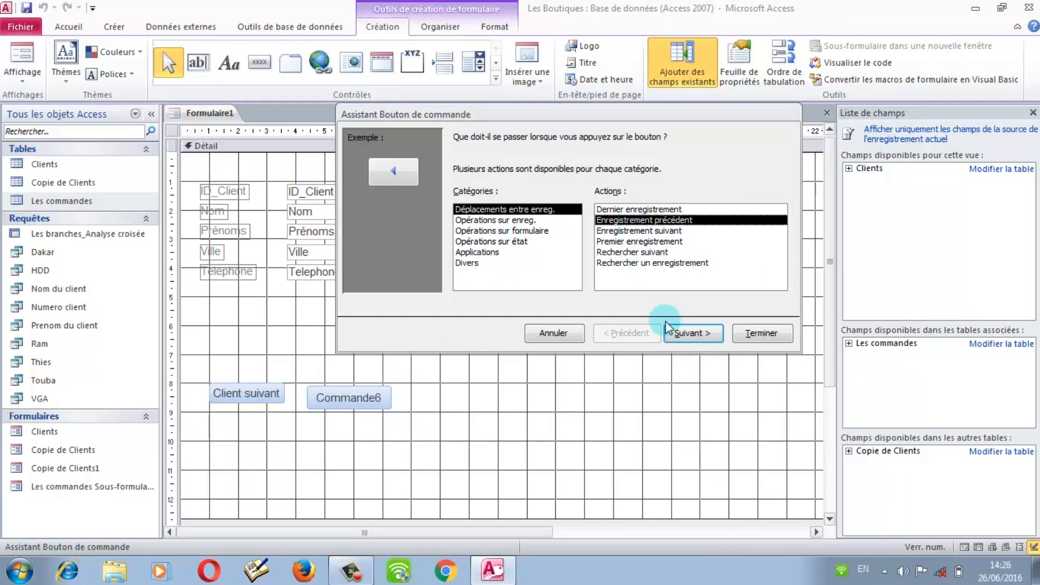
pyautogui.click(681, 335)
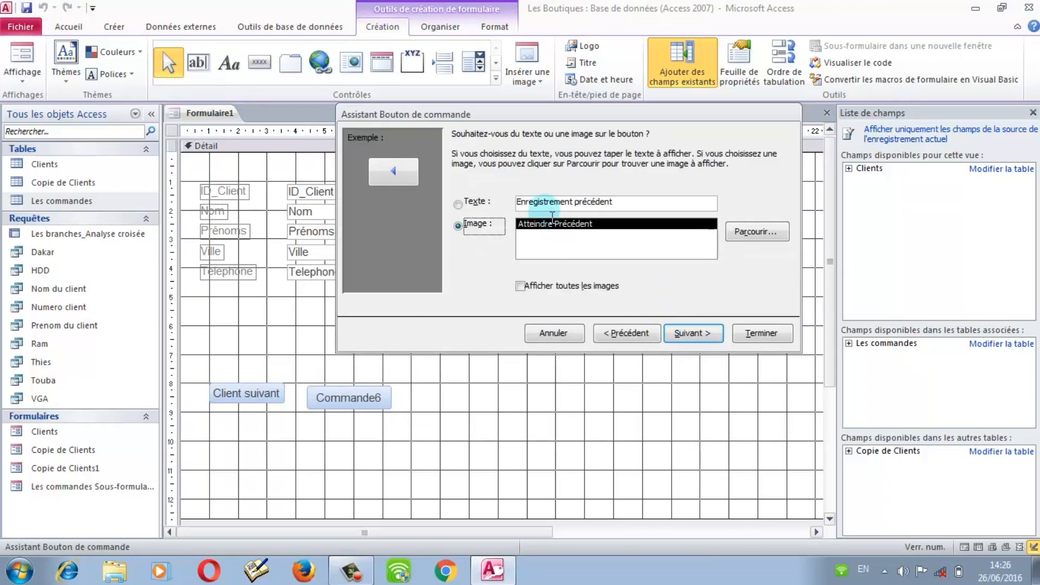
pyautogui.click(477, 206)
# Step: Give the button the text caption 'Client précédent' and finish the wizard
pyautogui.click(580, 202)
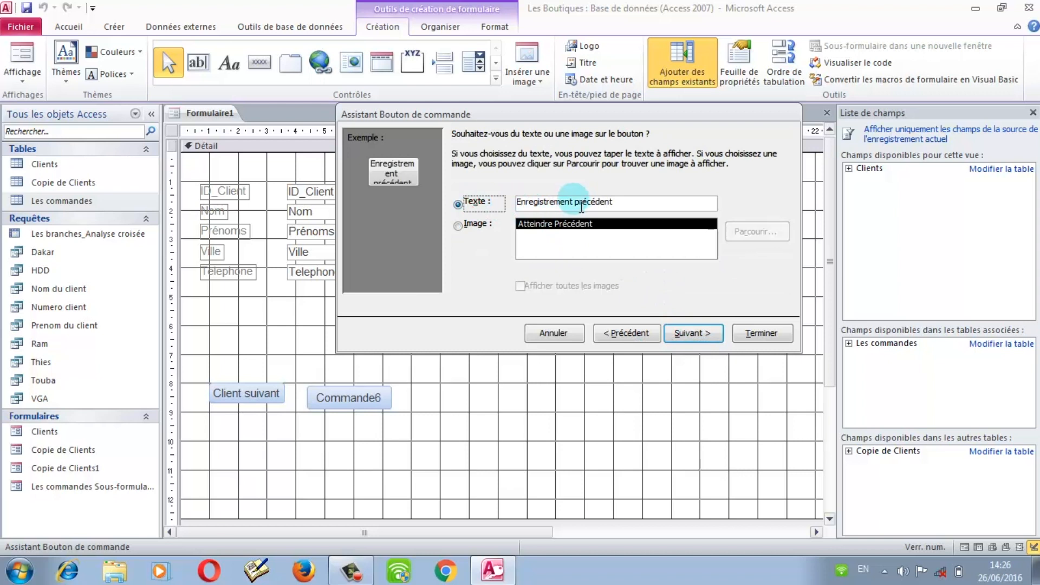
pyautogui.moveTo(570, 204); pyautogui.dragTo(511, 209)
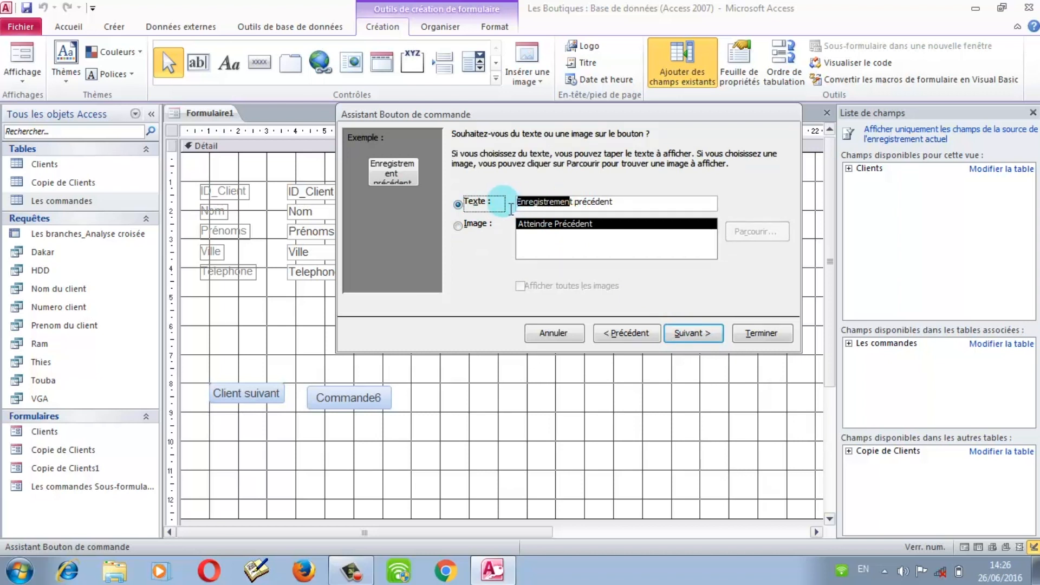
pyautogui.click(574, 203)
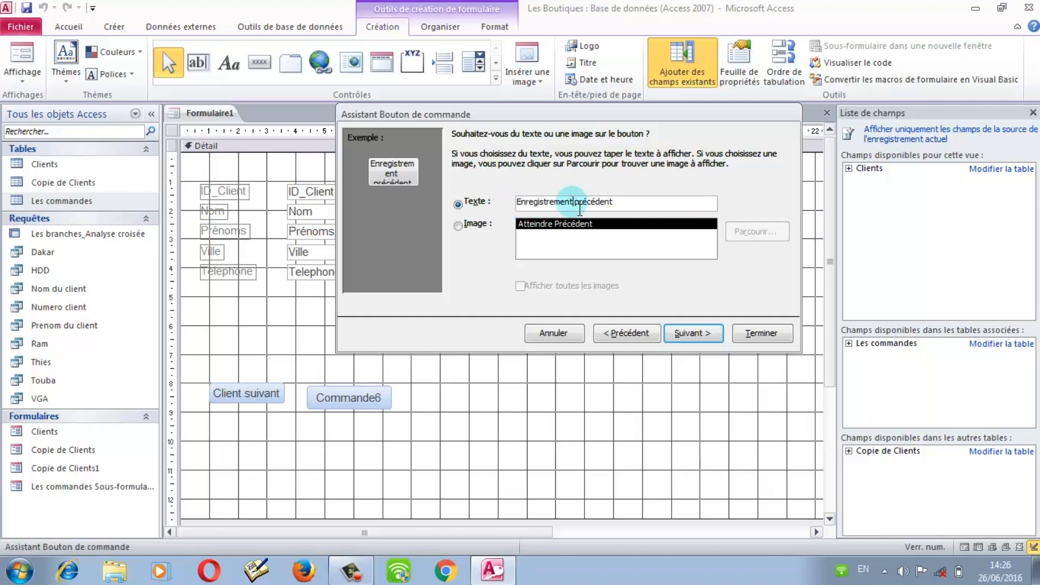
pyautogui.press('BackSpace')
pyautogui.press('BackSpace')
pyautogui.press('BackSpace')
pyautogui.press('BackSpace')
pyautogui.press('BackSpace')
pyautogui.press('BackSpace')
pyautogui.press('BackSpace')
pyautogui.press('BackSpace')
pyautogui.press('BackSpace')
pyautogui.press('BackSpace')
pyautogui.press('BackSpace')
pyautogui.press('BackSpace')
pyautogui.press('BackSpace')
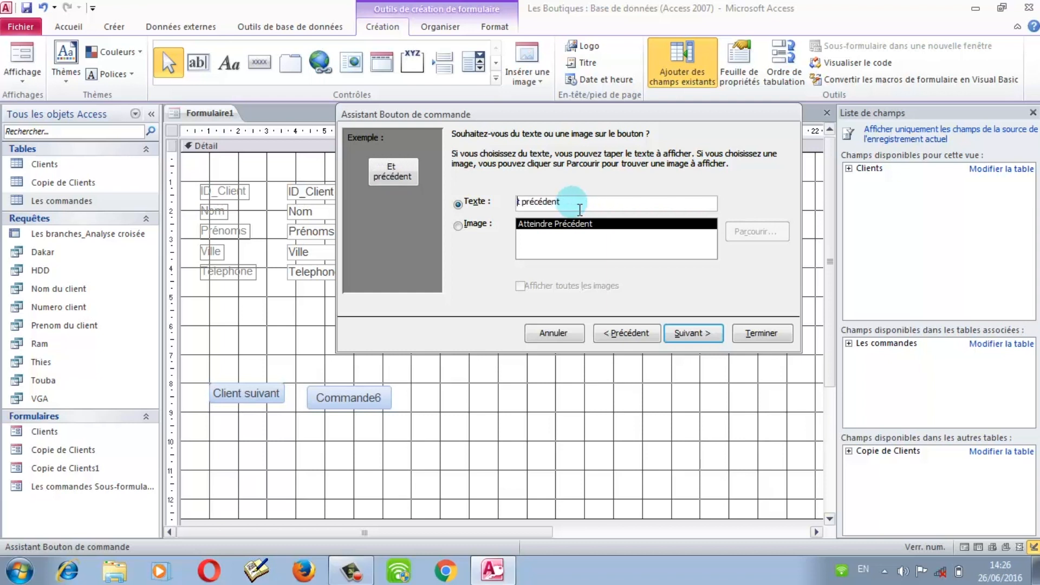
pyautogui.press('Delete')
pyautogui.write('Client')
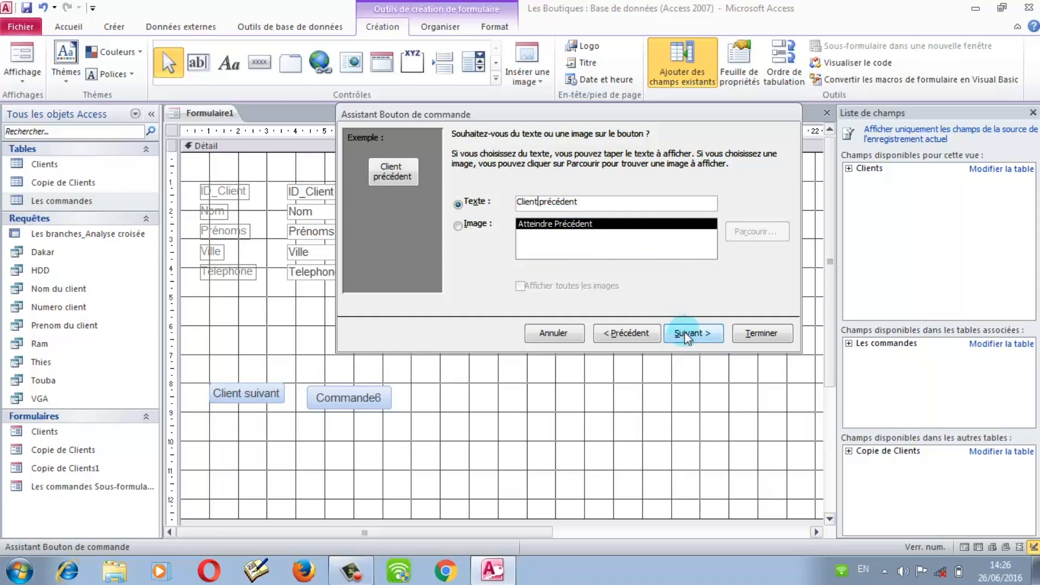
pyautogui.click(772, 332)
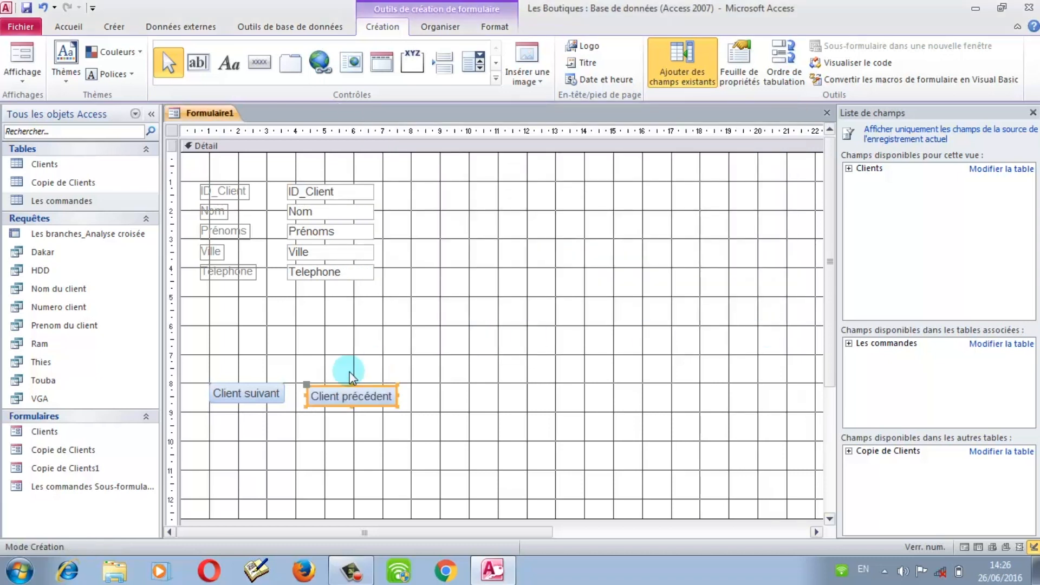
pyautogui.click(355, 391)
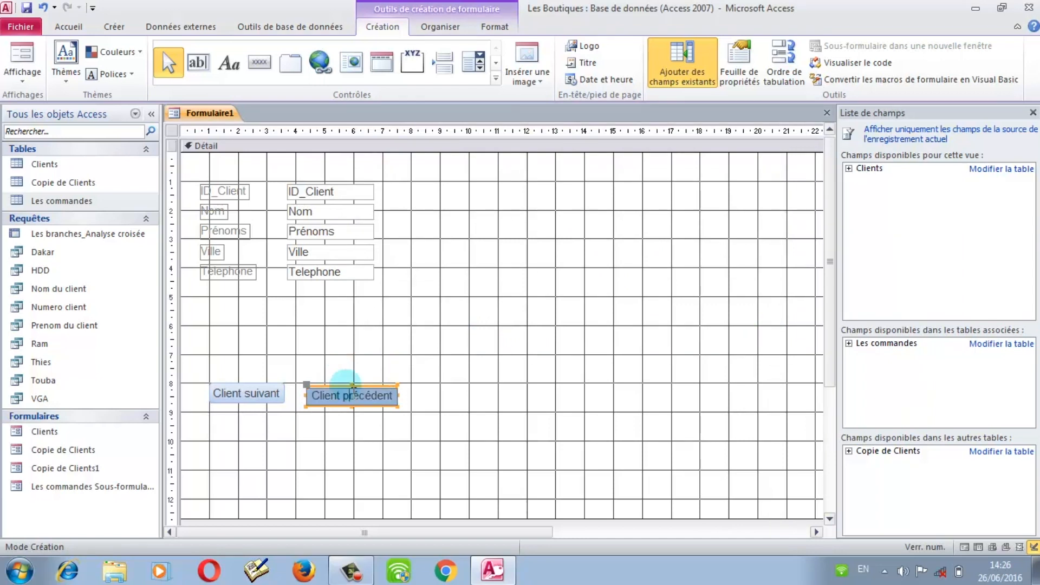
pyautogui.moveTo(343, 395)
pyautogui.mouseDown()
pyautogui.moveTo(352, 397)
pyautogui.moveTo(339, 391)
pyautogui.mouseUp()
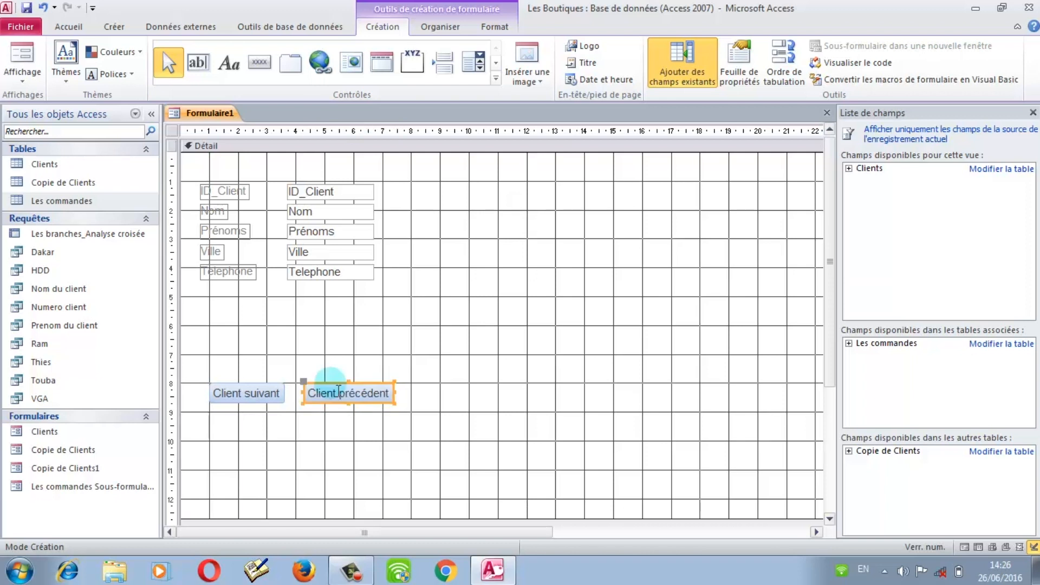
# Step: Draw a button below Client suivant that adds a new record, captioned 'Ajouter client'
pyautogui.click(262, 65)
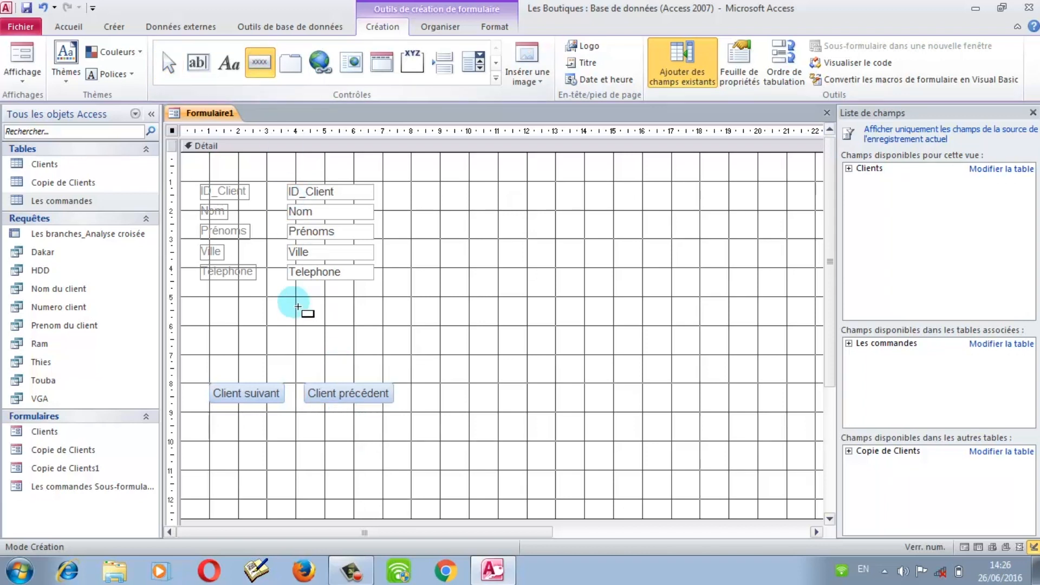
pyautogui.moveTo(215, 429); pyautogui.dragTo(300, 454)
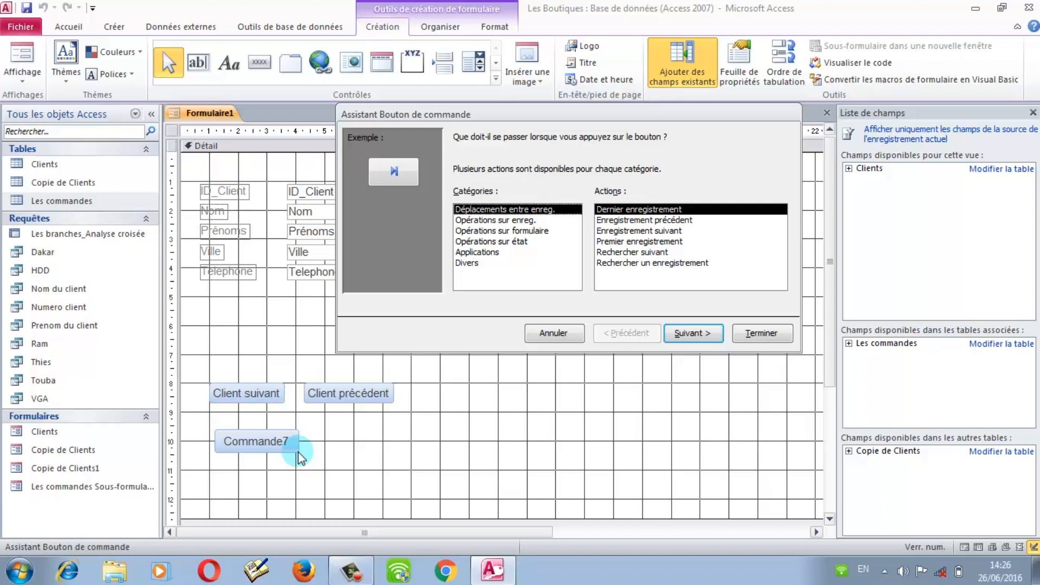
pyautogui.click(497, 221)
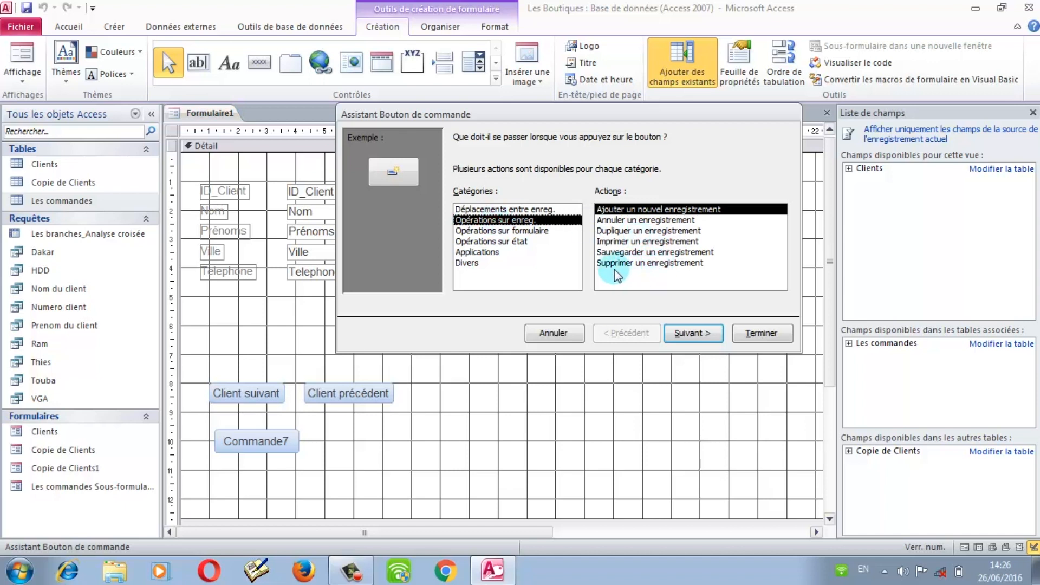
pyautogui.click(628, 211)
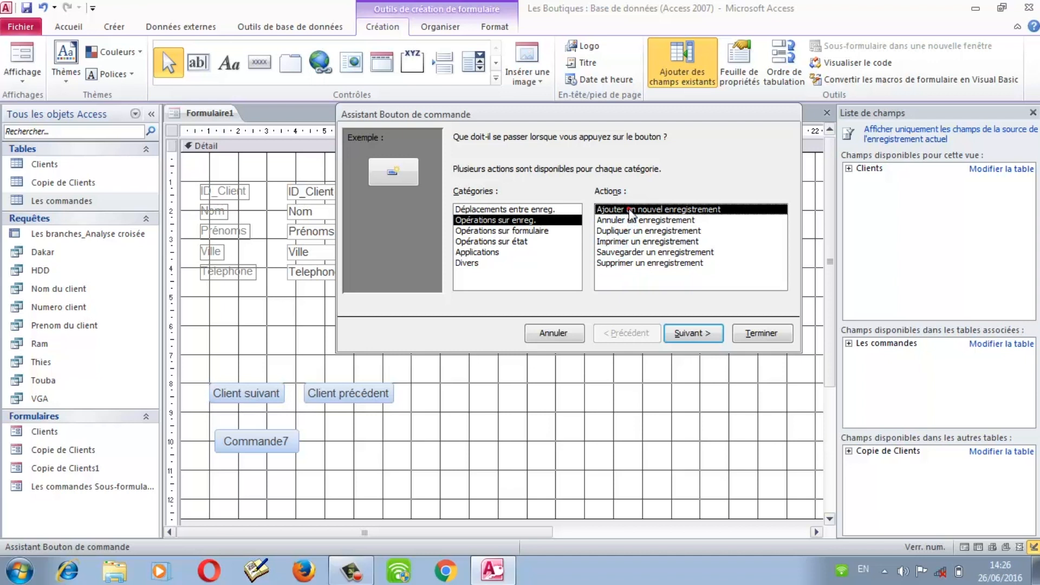
pyautogui.click(697, 341)
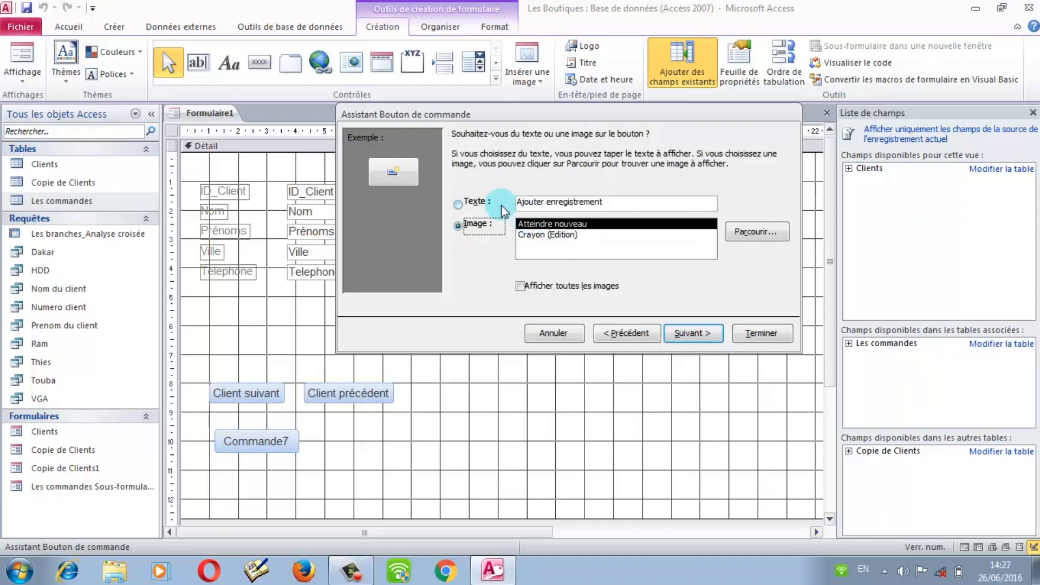
pyautogui.click(481, 202)
pyautogui.click(616, 210)
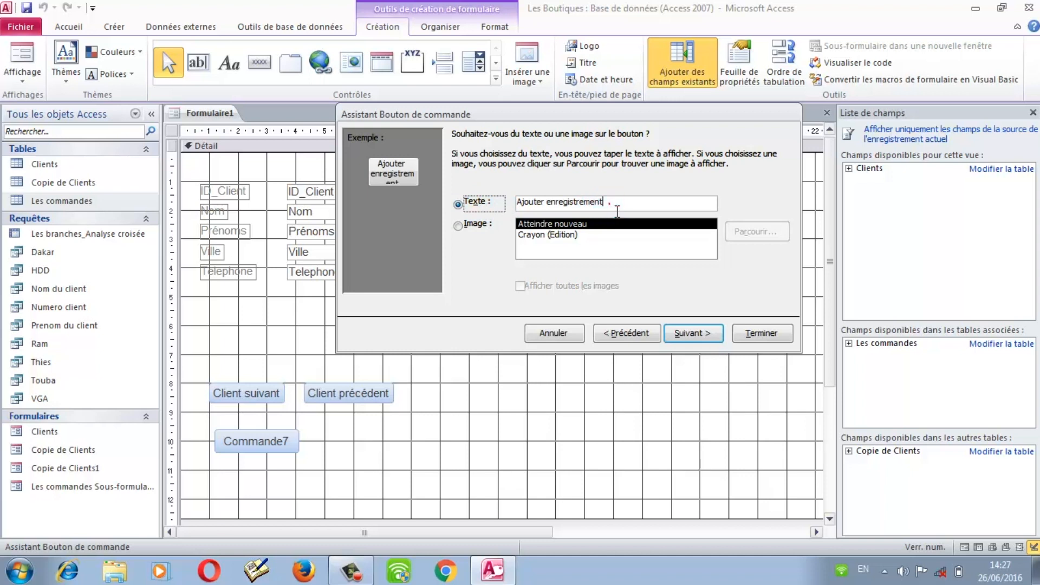
pyautogui.press('BackSpace')
pyautogui.press('BackSpace')
pyautogui.press('BackSpace')
pyautogui.press('BackSpace')
pyautogui.press('BackSpace')
pyautogui.press('BackSpace')
pyautogui.press('BackSpace')
pyautogui.press('BackSpace')
pyautogui.press('BackSpace')
pyautogui.press('BackSpace')
pyautogui.press('BackSpace')
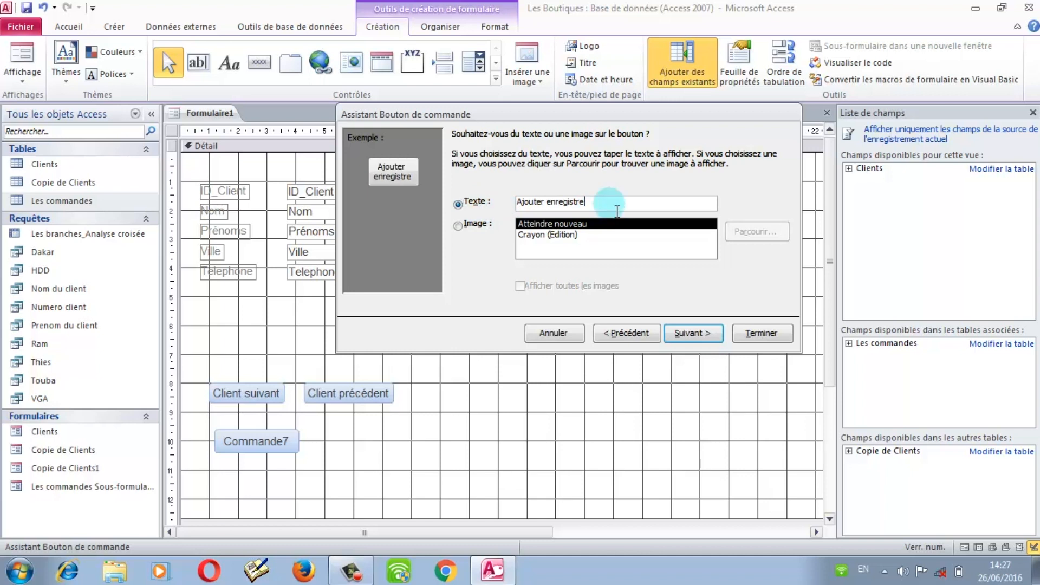
pyautogui.press('BackSpace')
pyautogui.press('BackSpace')
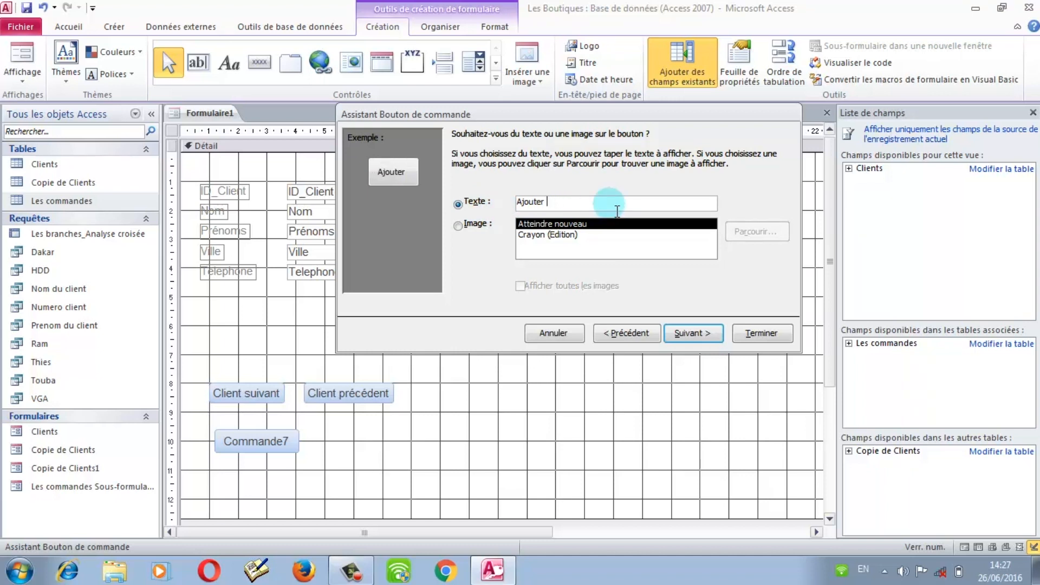
pyautogui.write('client')
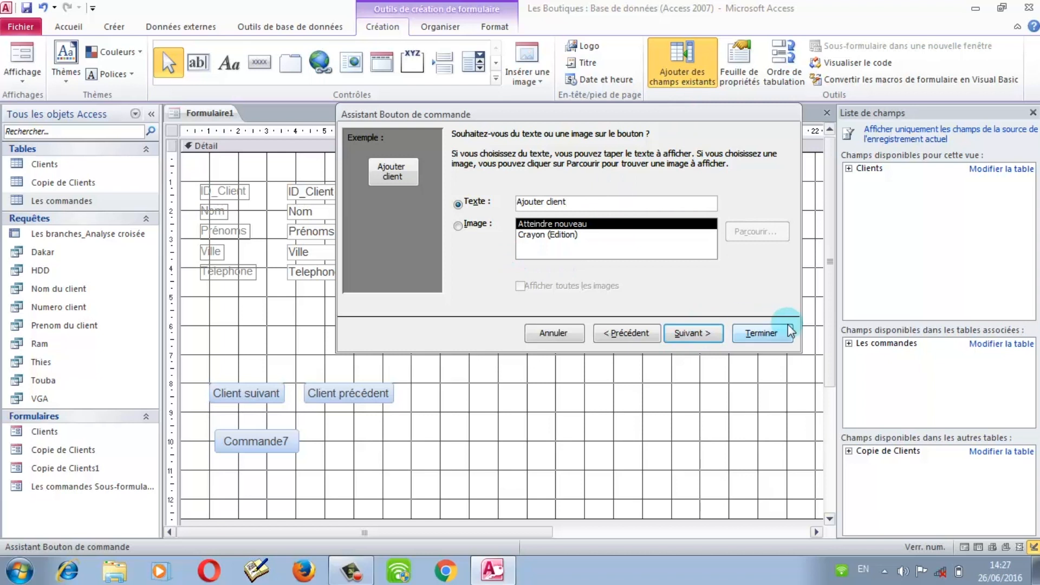
pyautogui.click(772, 332)
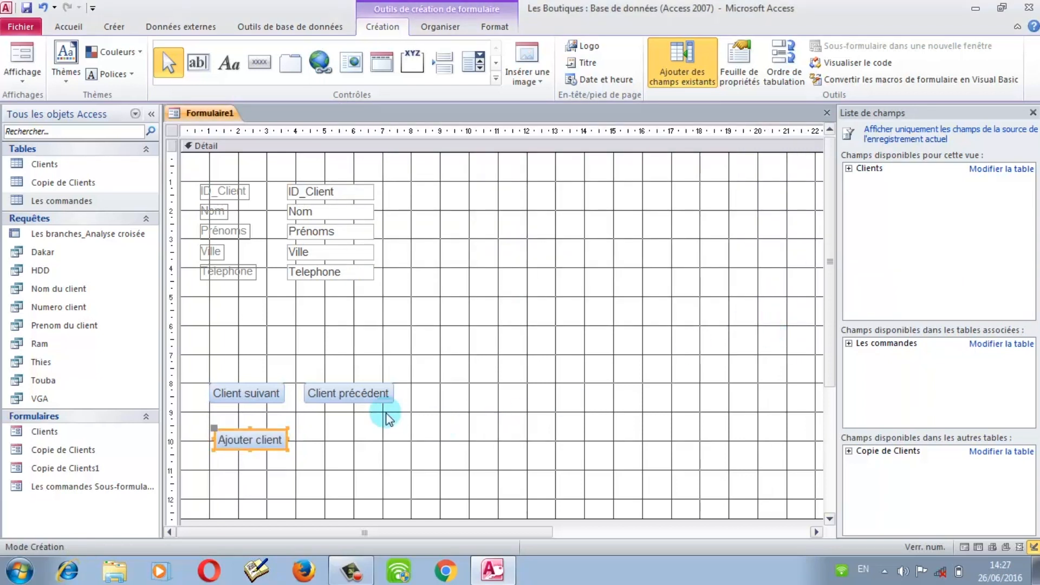
pyautogui.click(352, 420)
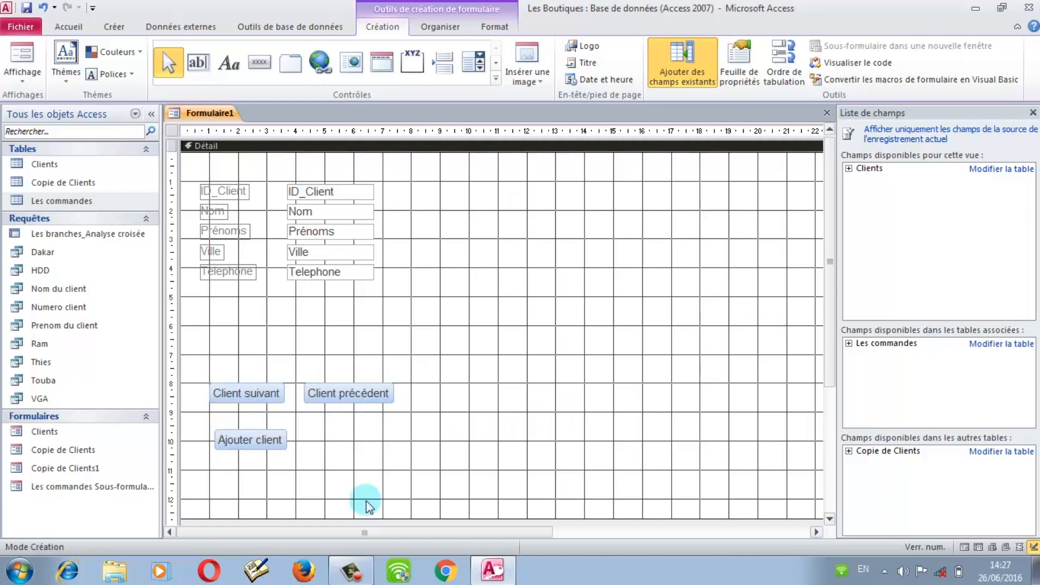
# Step: Draw a fourth button that deletes the current record, showing the Corbeille image
pyautogui.click(260, 63)
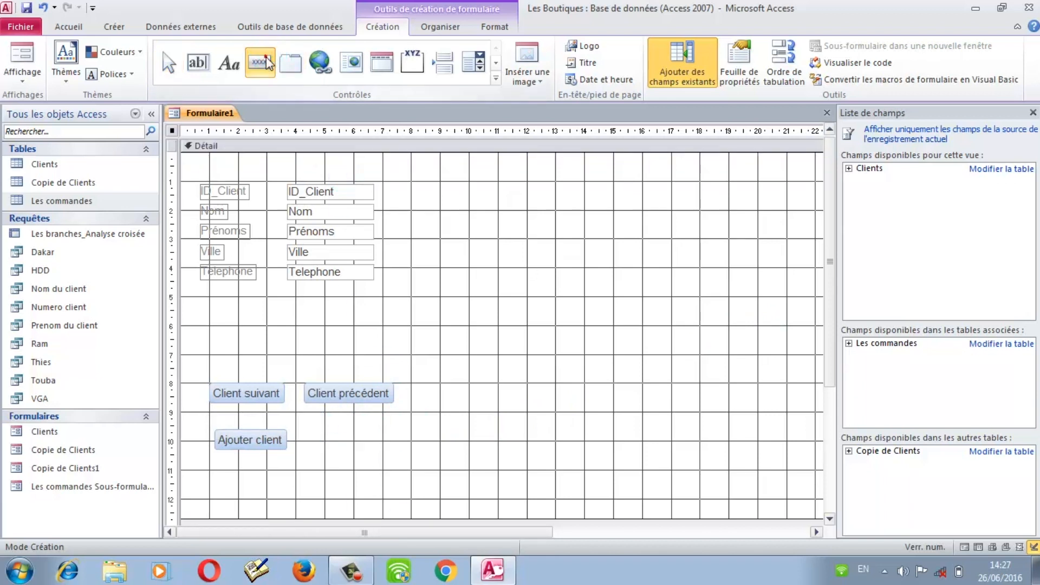
pyautogui.moveTo(315, 423); pyautogui.dragTo(385, 457)
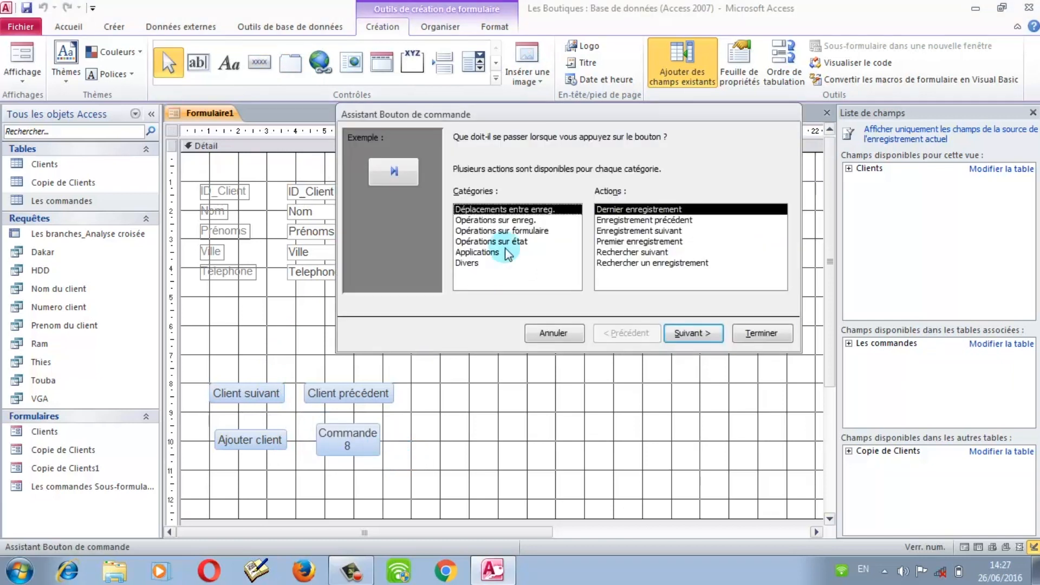
pyautogui.click(489, 221)
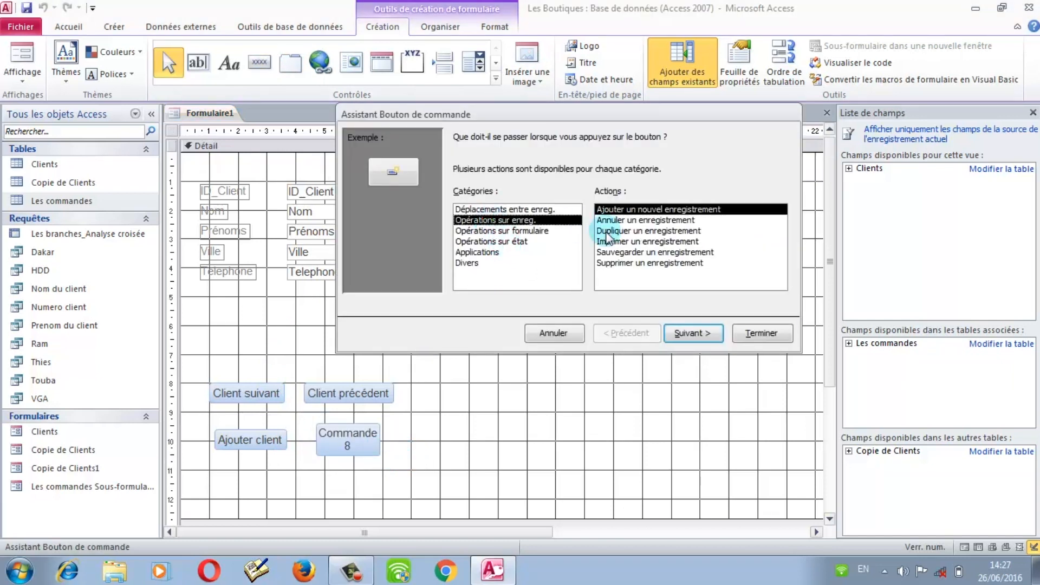
pyautogui.click(618, 264)
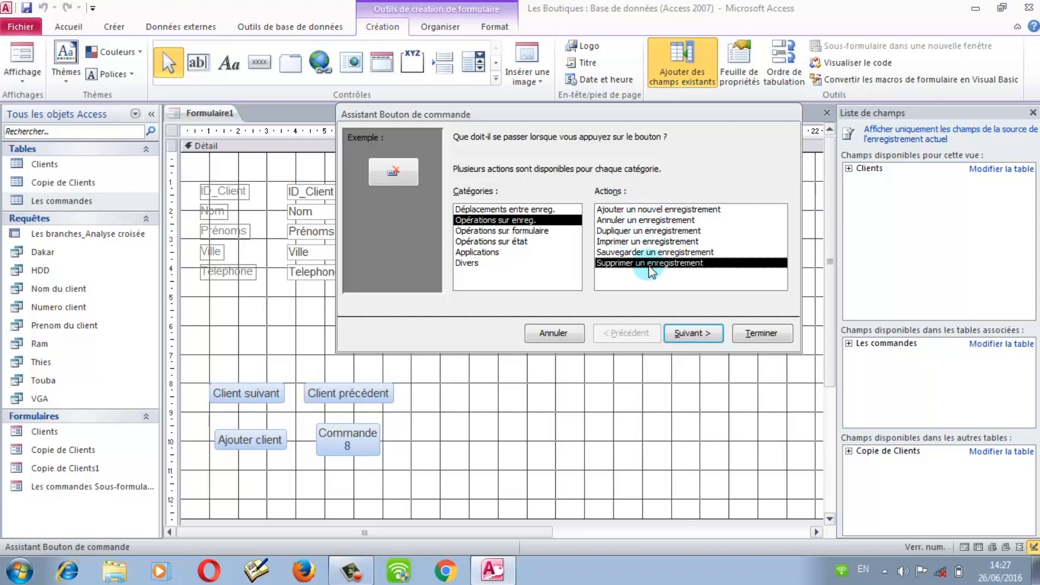
pyautogui.click(690, 333)
pyautogui.click(490, 225)
pyautogui.click(480, 202)
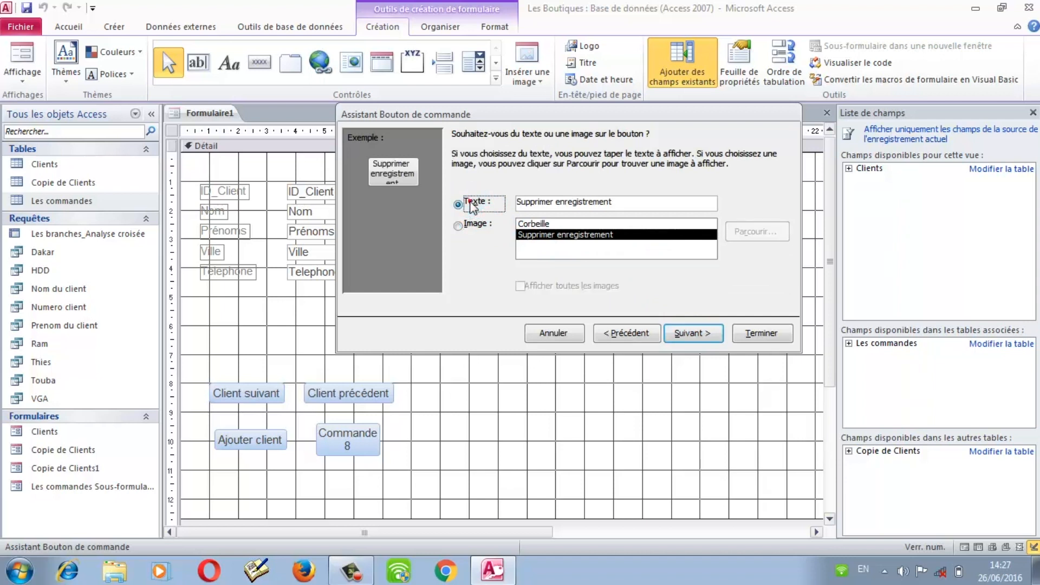
pyautogui.click(531, 222)
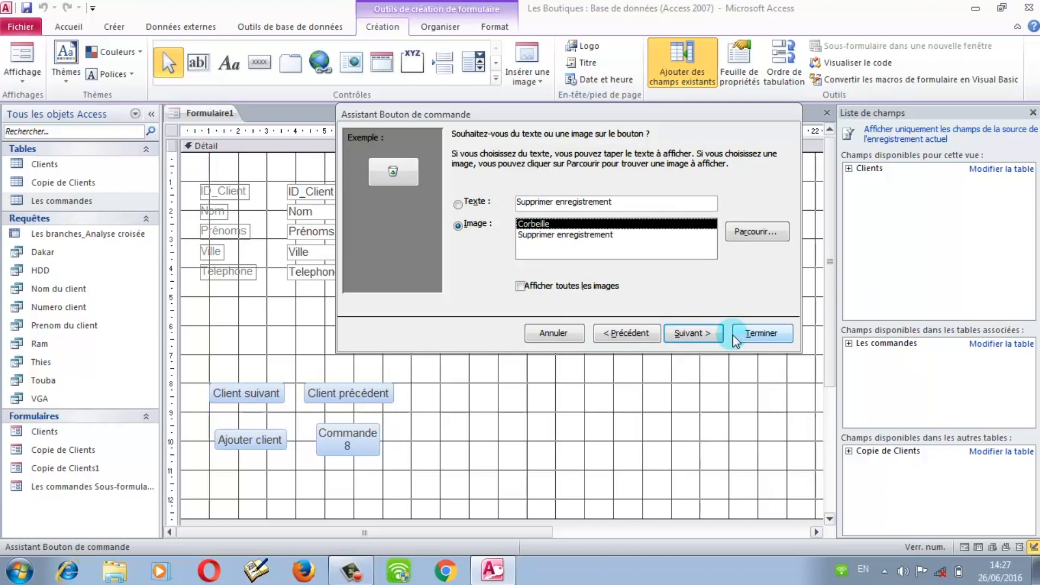
pyautogui.click(751, 335)
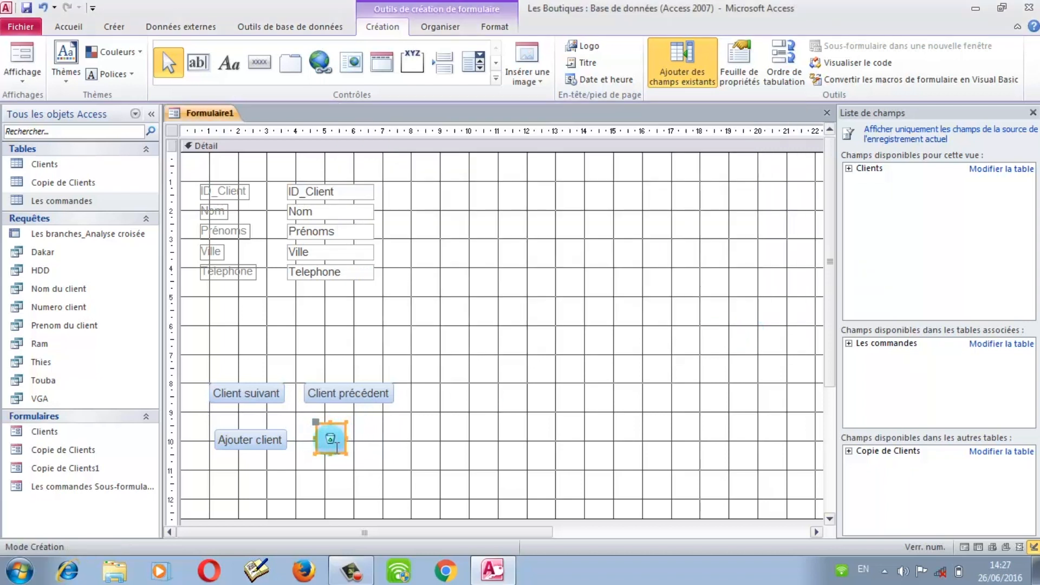
pyautogui.click(372, 424)
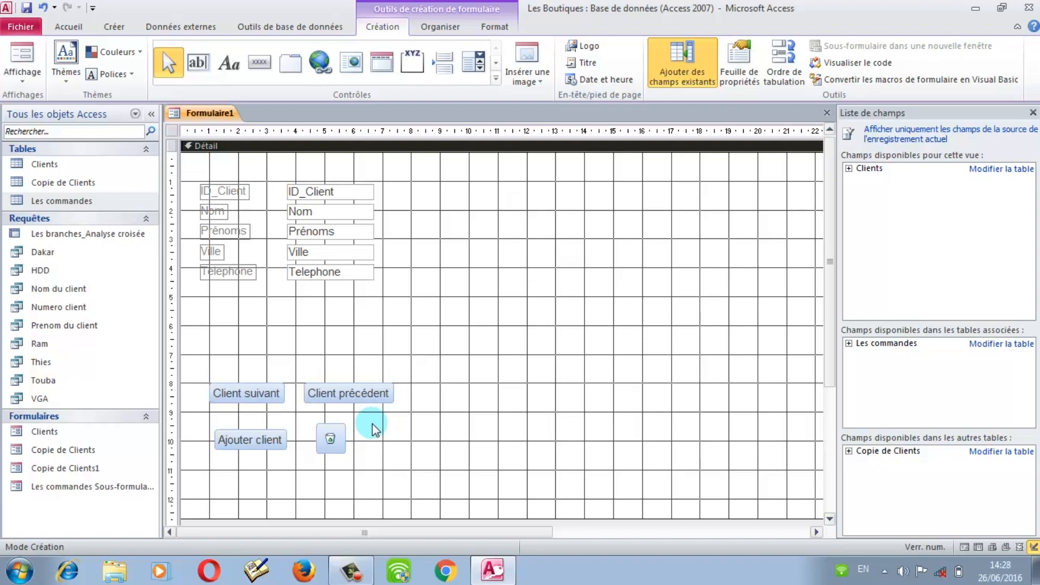
# Step: Create a Rechercher un enregistrement button with the binoculars image, placed beside the trash button
pyautogui.click(263, 68)
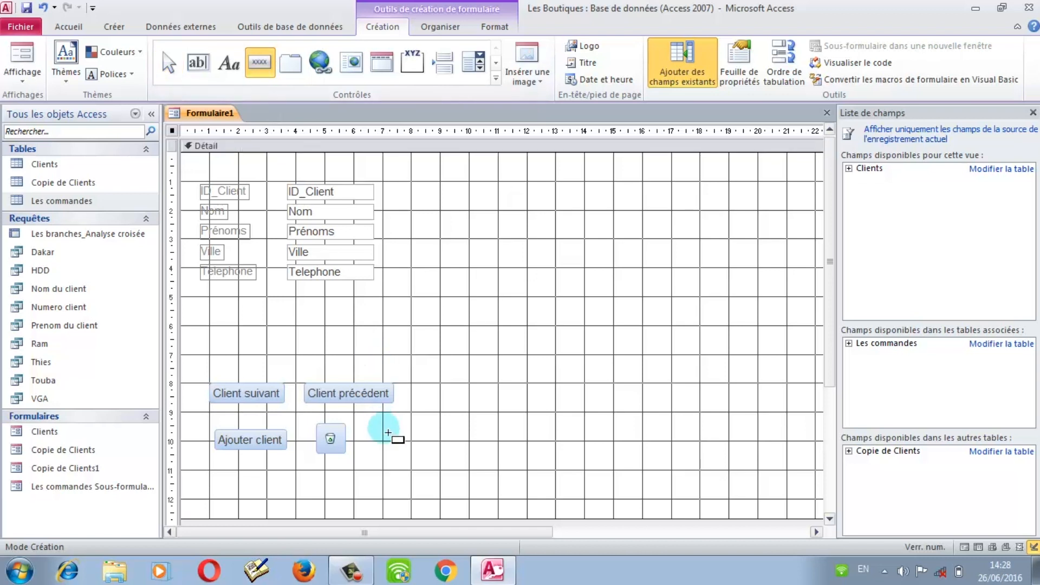
pyautogui.moveTo(440, 412); pyautogui.dragTo(554, 450)
pyautogui.click(524, 210)
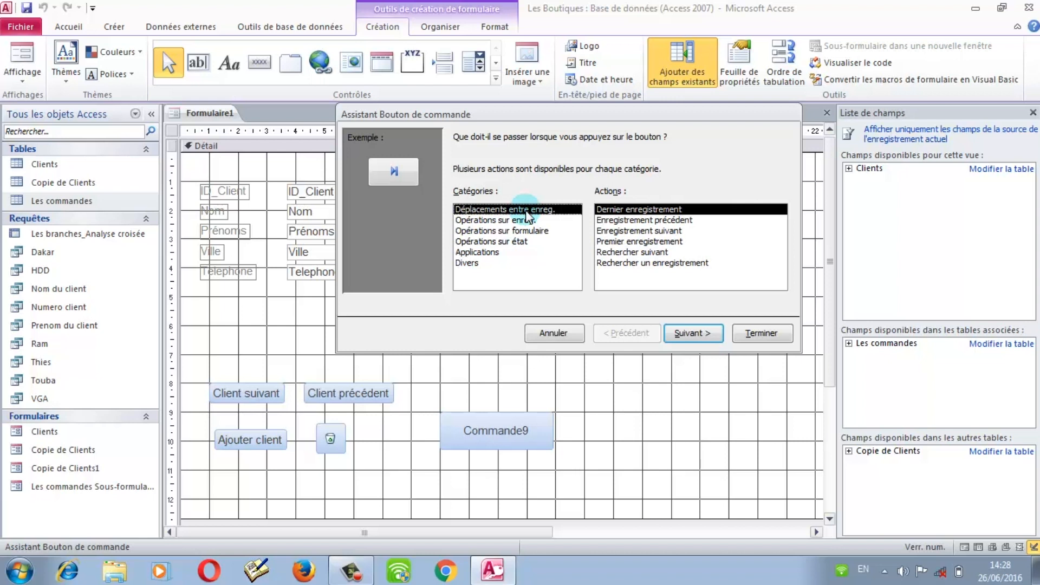
pyautogui.click(622, 254)
pyautogui.click(623, 264)
pyautogui.click(679, 282)
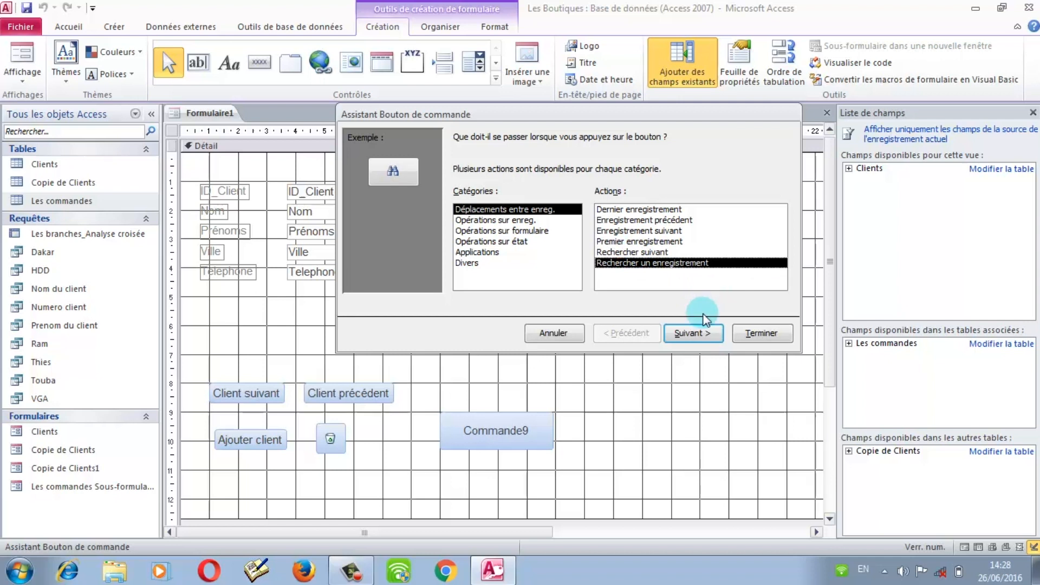
pyautogui.click(705, 333)
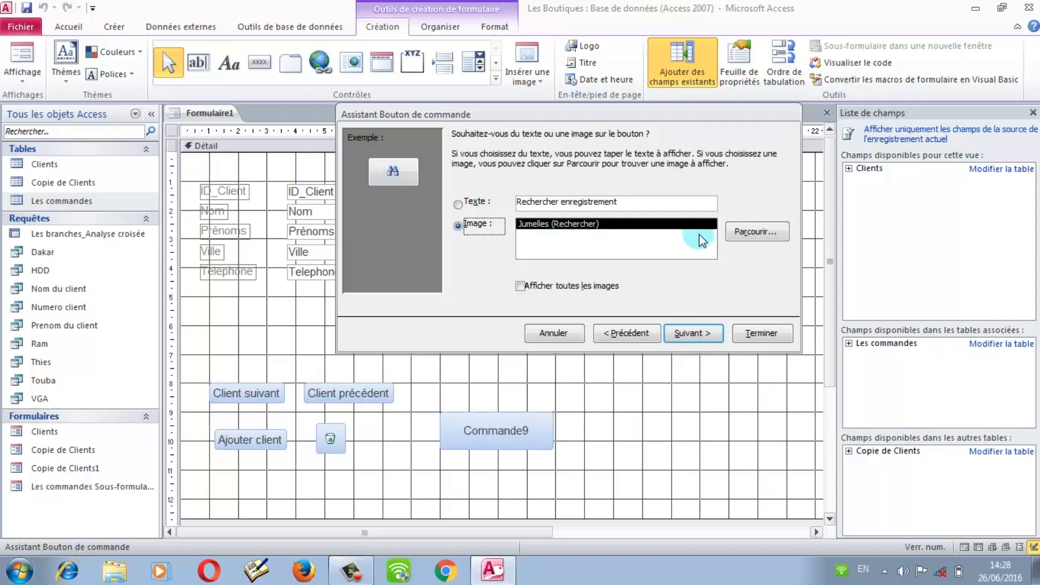
pyautogui.click(761, 333)
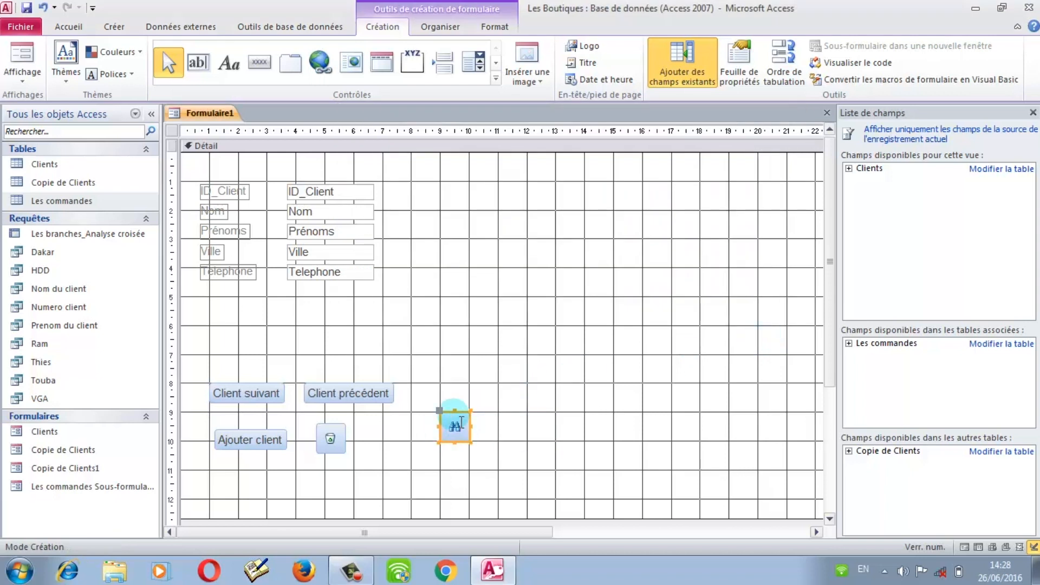
pyautogui.moveTo(455, 426); pyautogui.dragTo(396, 428)
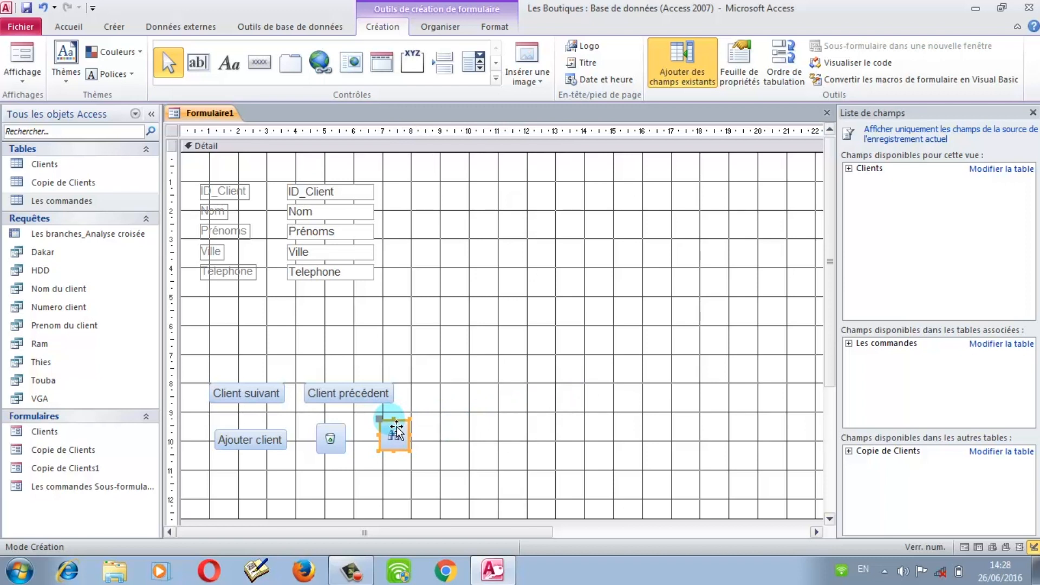
# Step: Move Client suivant, Client précédent, Ajouter client, trash and binoculars buttons into one row at ruler mark 6
pyautogui.click(255, 394)
pyautogui.moveTo(244, 391); pyautogui.dragTo(226, 332)
pyautogui.click(342, 390)
pyautogui.moveTo(341, 389); pyautogui.dragTo(335, 332)
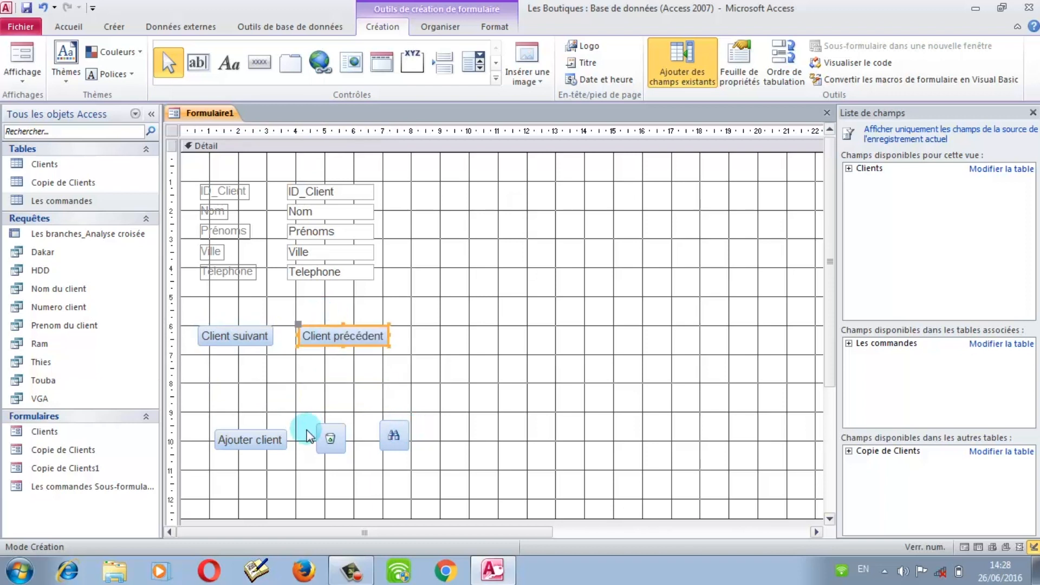
pyautogui.click(272, 436)
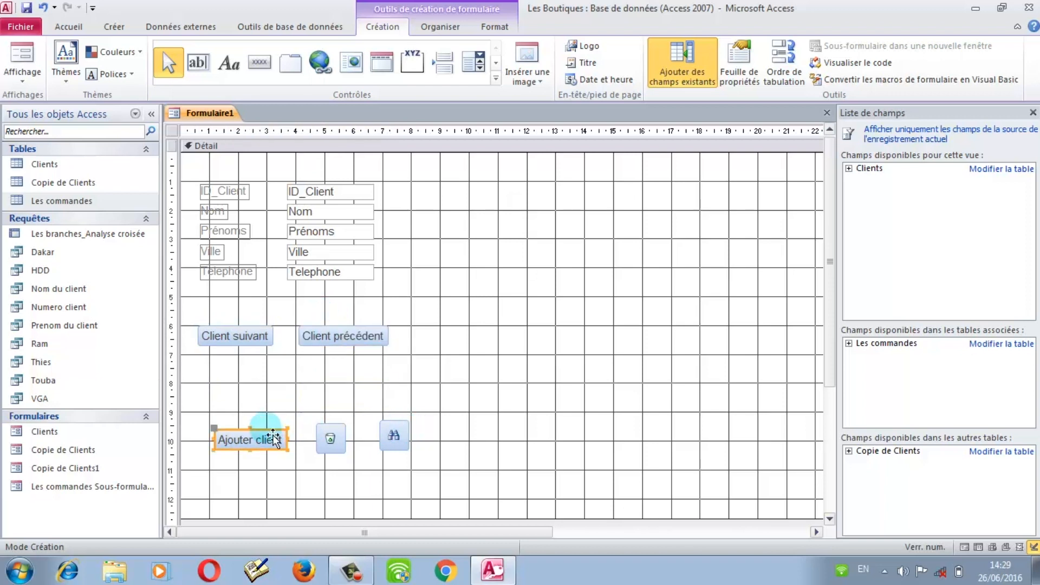
pyautogui.moveTo(275, 439); pyautogui.dragTo(474, 336)
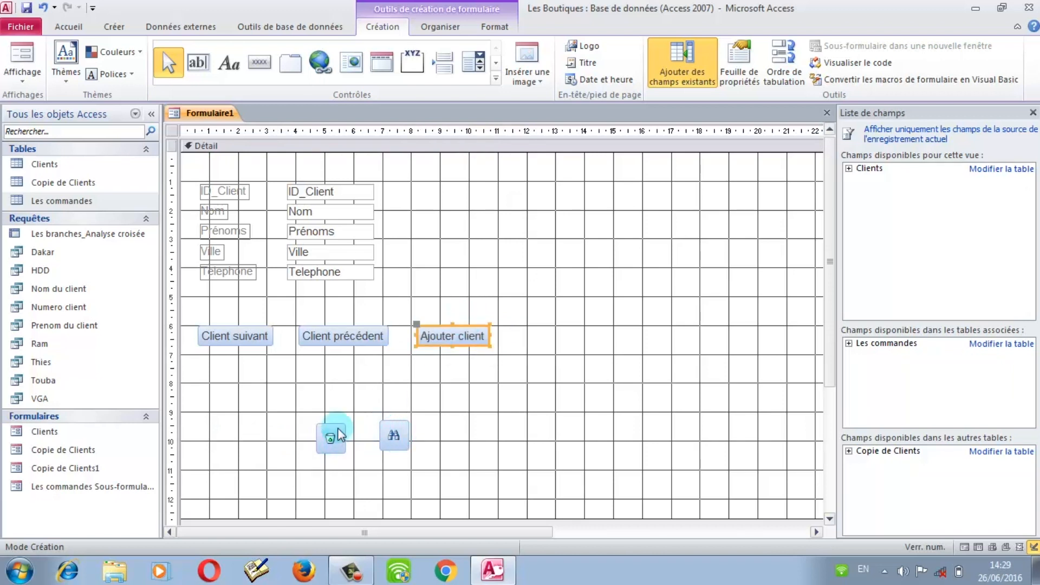
pyautogui.moveTo(340, 434); pyautogui.dragTo(635, 334)
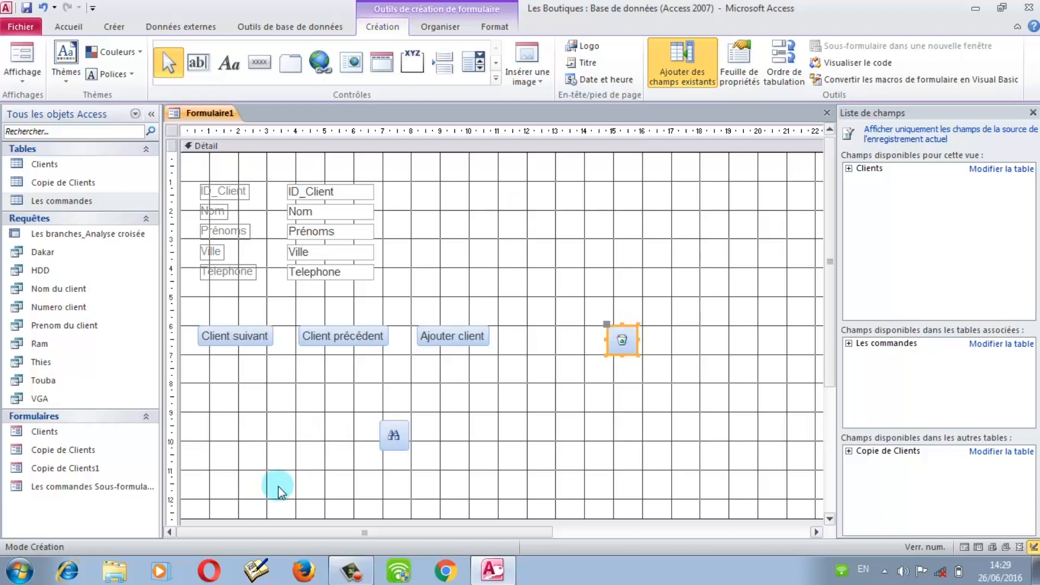
pyautogui.click(390, 434)
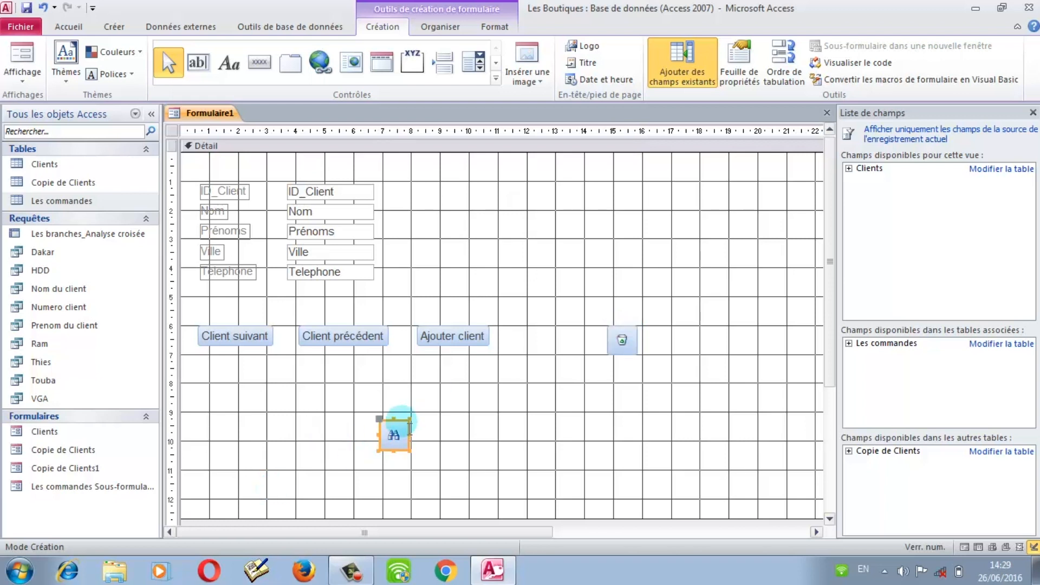
pyautogui.moveTo(416, 440); pyautogui.dragTo(553, 342)
pyautogui.click(366, 431)
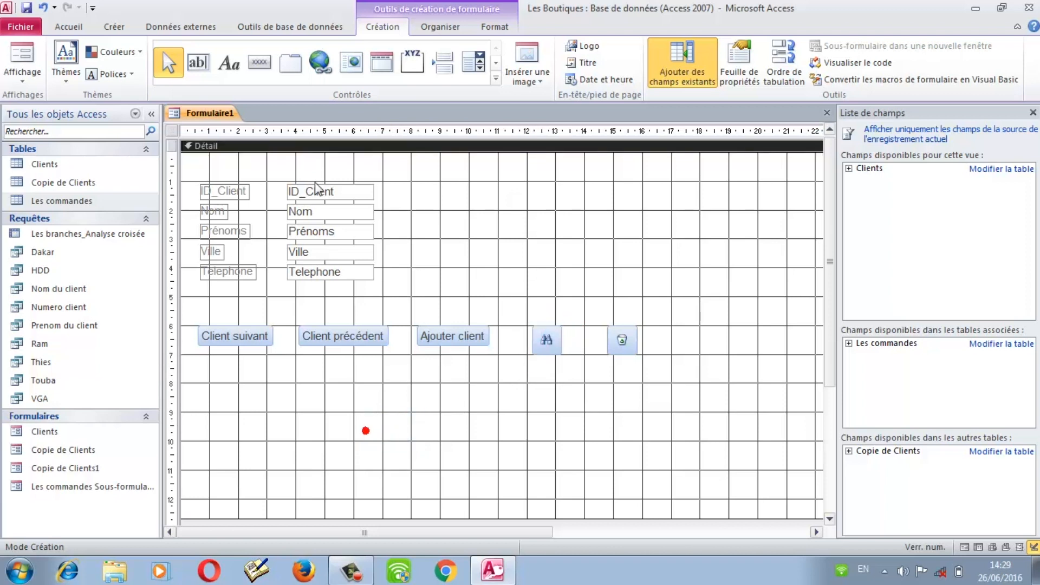
# Step: Draw a command button below the button row that runs the Les branches_Analyse croisée query
pyautogui.click(259, 62)
pyautogui.moveTo(230, 406); pyautogui.dragTo(313, 426)
pyautogui.moveTo(313, 426); pyautogui.dragTo(311, 424)
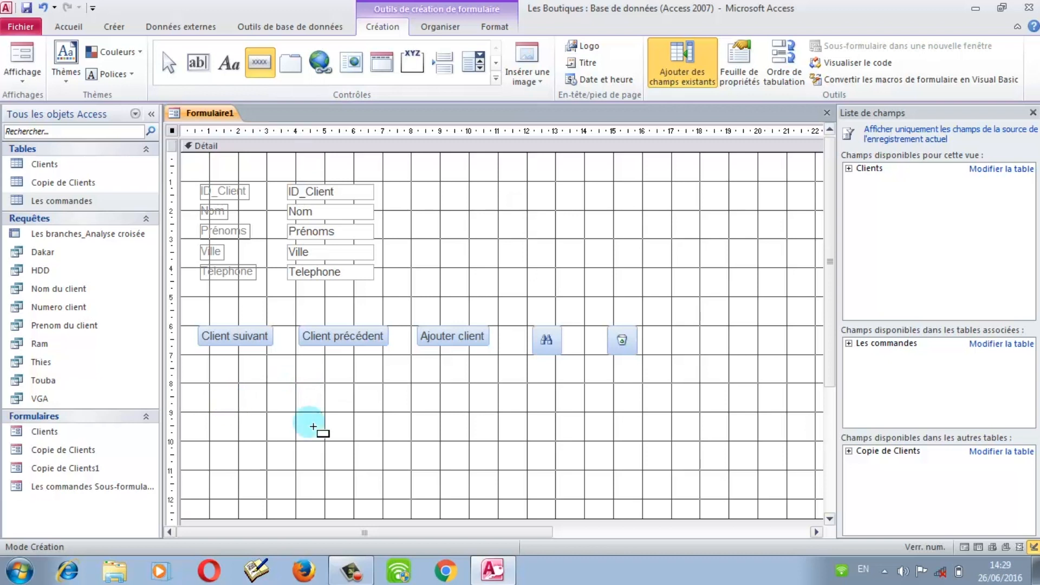
pyautogui.click(474, 264)
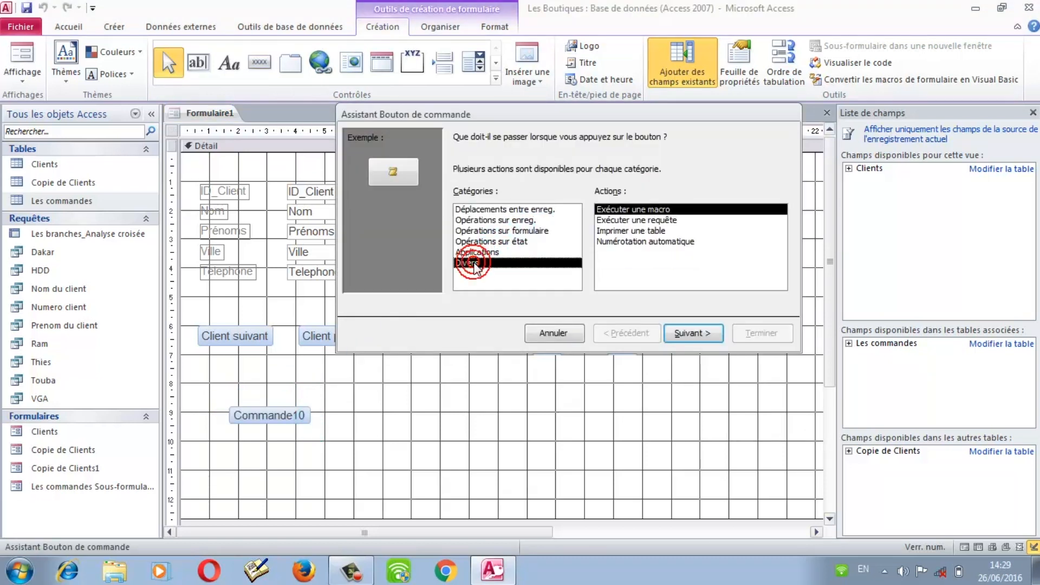
pyautogui.doubleClick(633, 220)
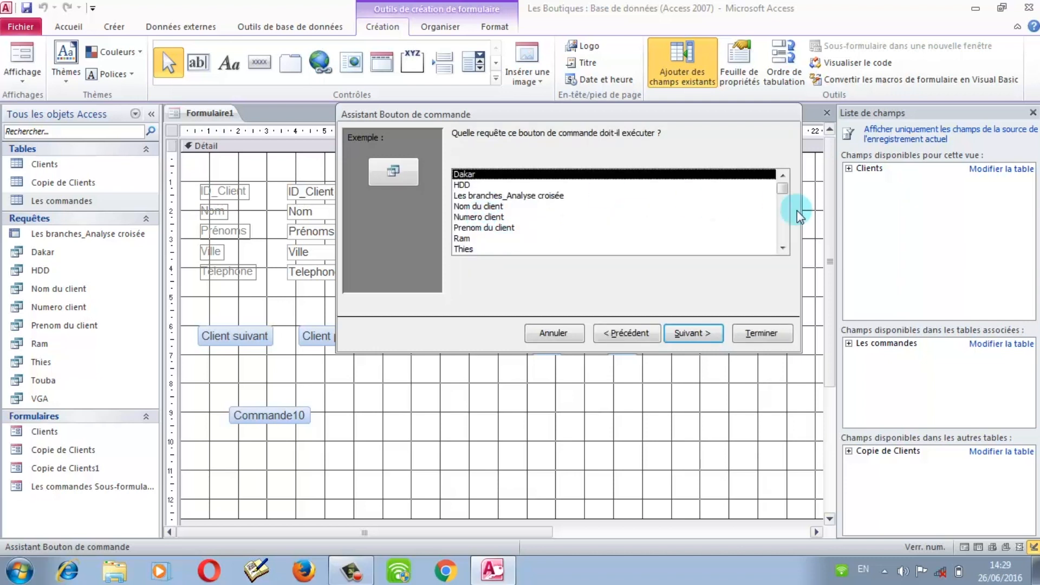
pyautogui.click(783, 249)
pyautogui.click(782, 249)
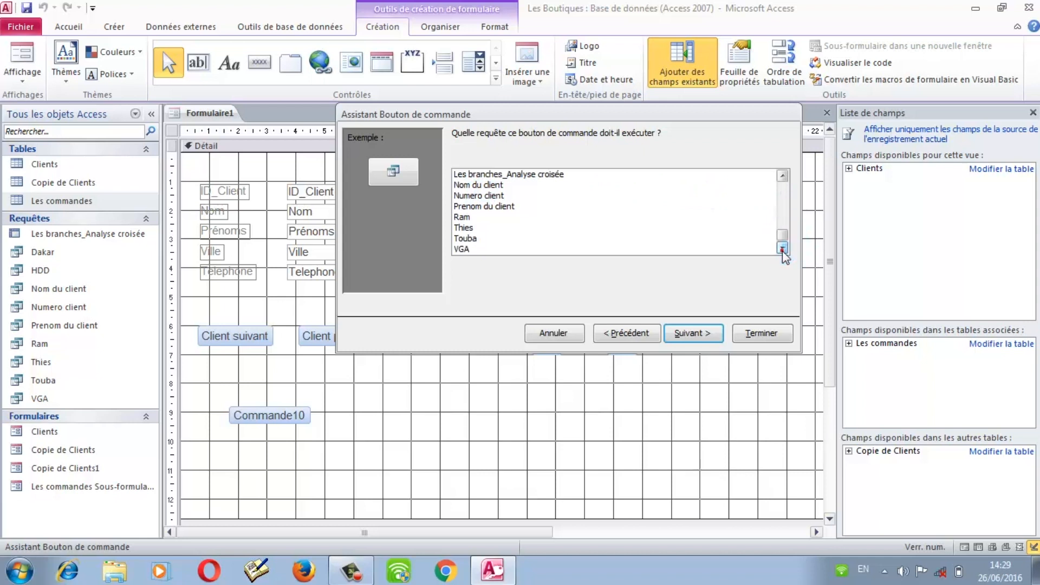
pyautogui.click(519, 175)
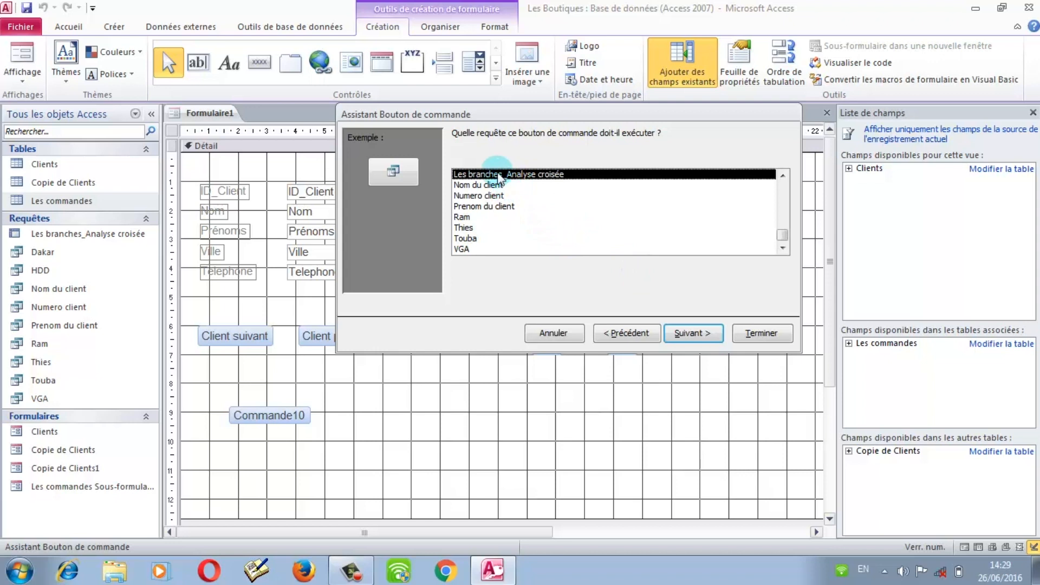
pyautogui.click(698, 333)
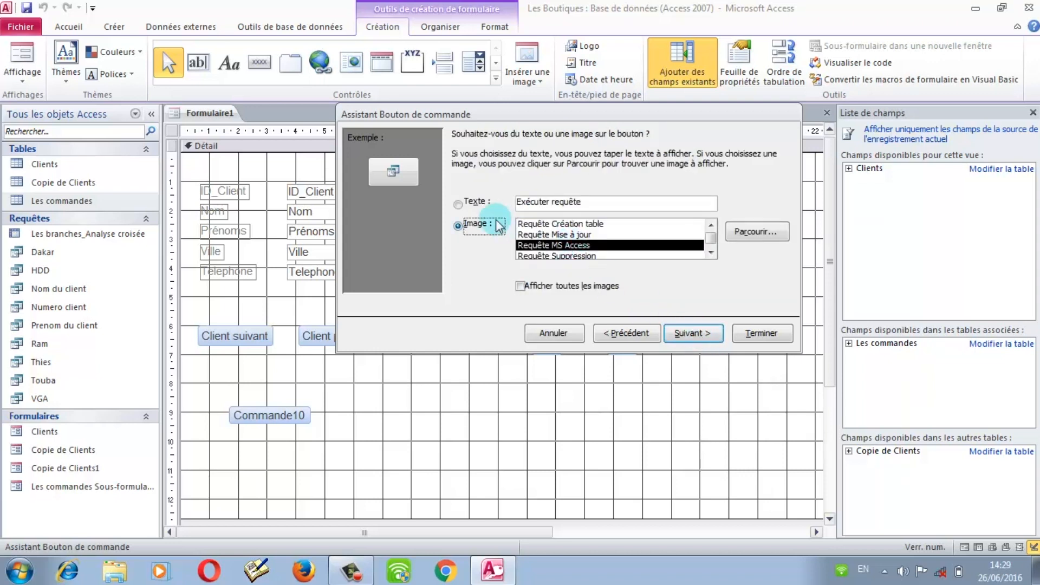
# Step: Replace the default caption Exécuter requête with the text Vente_branche and finish the button
pyautogui.click(459, 204)
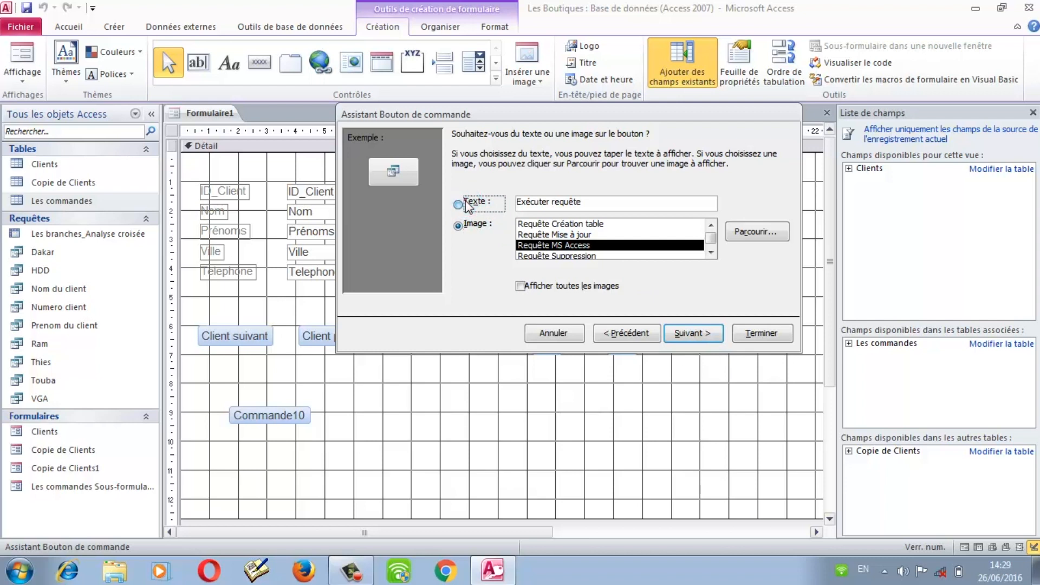
pyautogui.click(688, 332)
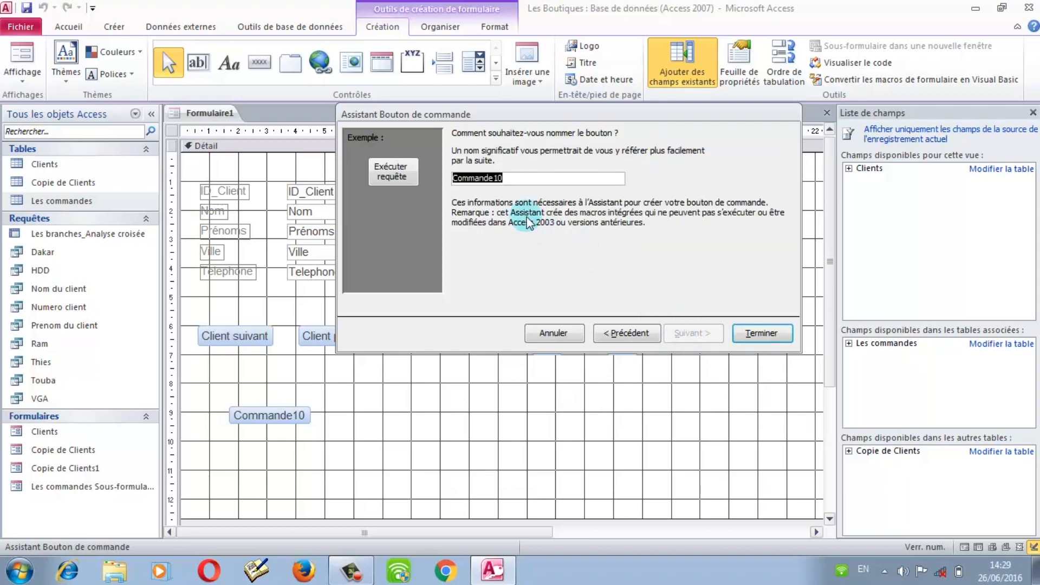
pyautogui.click(610, 337)
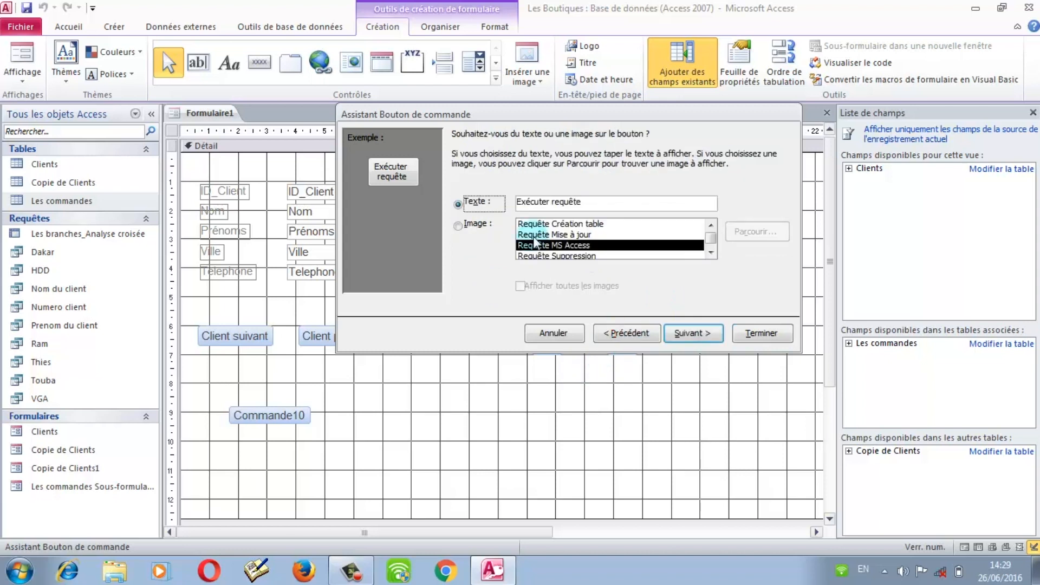
pyautogui.moveTo(581, 202); pyautogui.dragTo(520, 213)
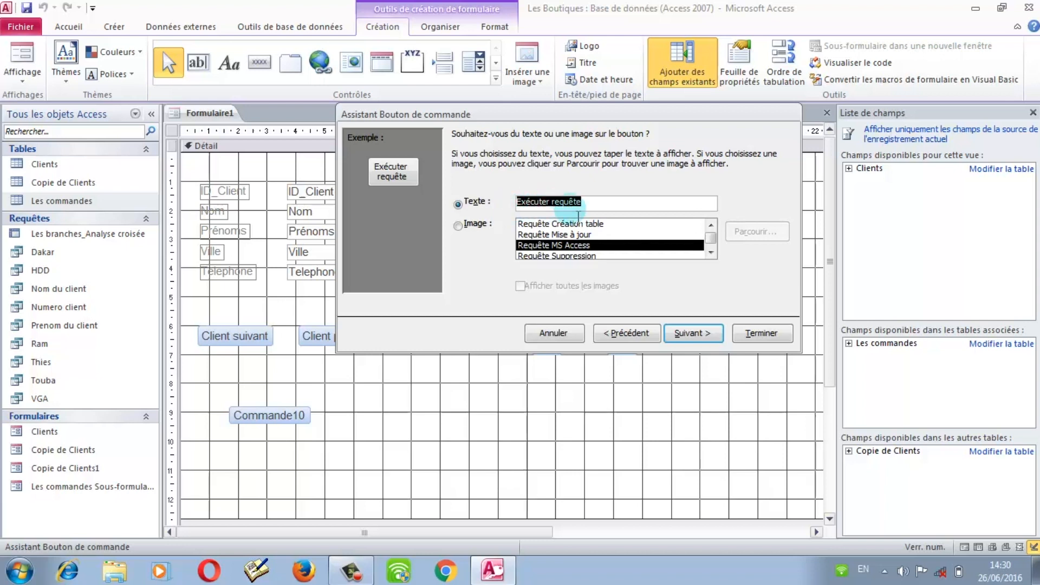
pyautogui.click(599, 203)
pyautogui.press('BackSpace')
pyautogui.press('BackSpace')
pyautogui.press('BackSpace')
pyautogui.press('BackSpace')
pyautogui.press('BackSpace')
pyautogui.press('BackSpace')
pyautogui.press('BackSpace')
pyautogui.press('BackSpace')
pyautogui.press('BackSpace')
pyautogui.press('BackSpace')
pyautogui.press('BackSpace')
pyautogui.press('BackSpace')
pyautogui.press('BackSpace')
pyautogui.press('BackSpace')
pyautogui.press('BackSpace')
pyautogui.press('BackSpace')
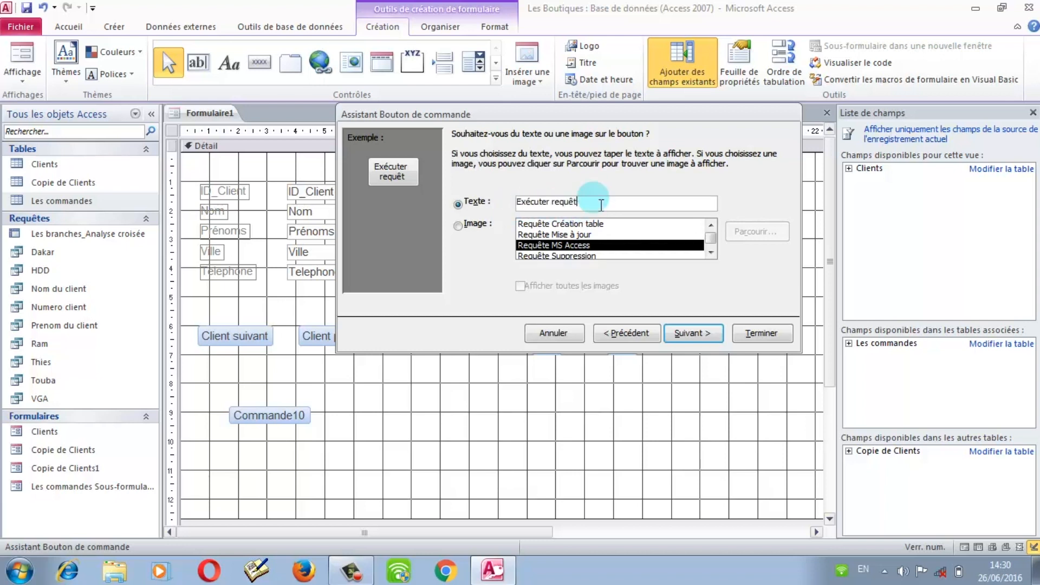
pyautogui.write('Vente')
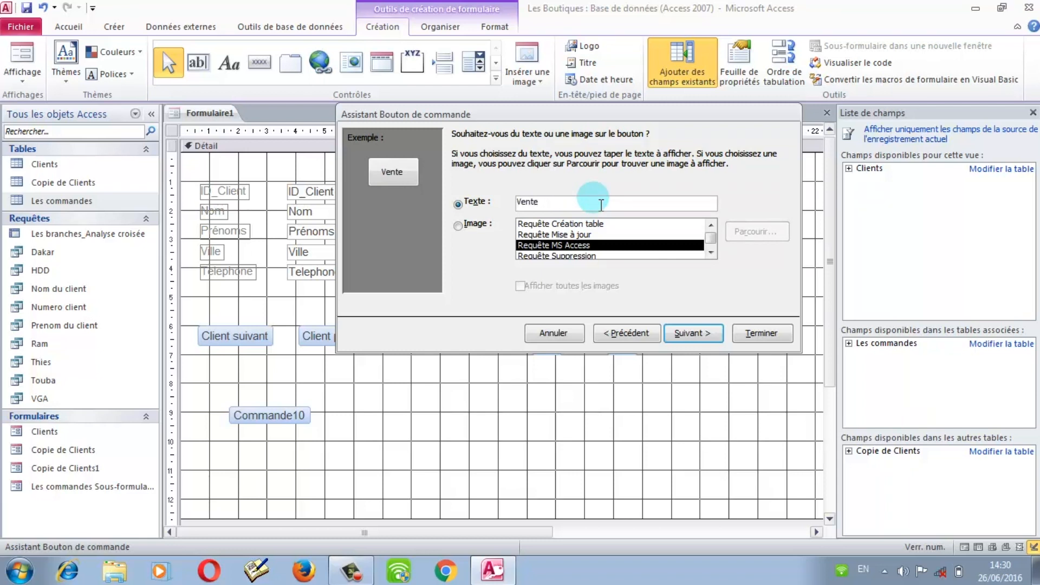
pyautogui.write('_branche')
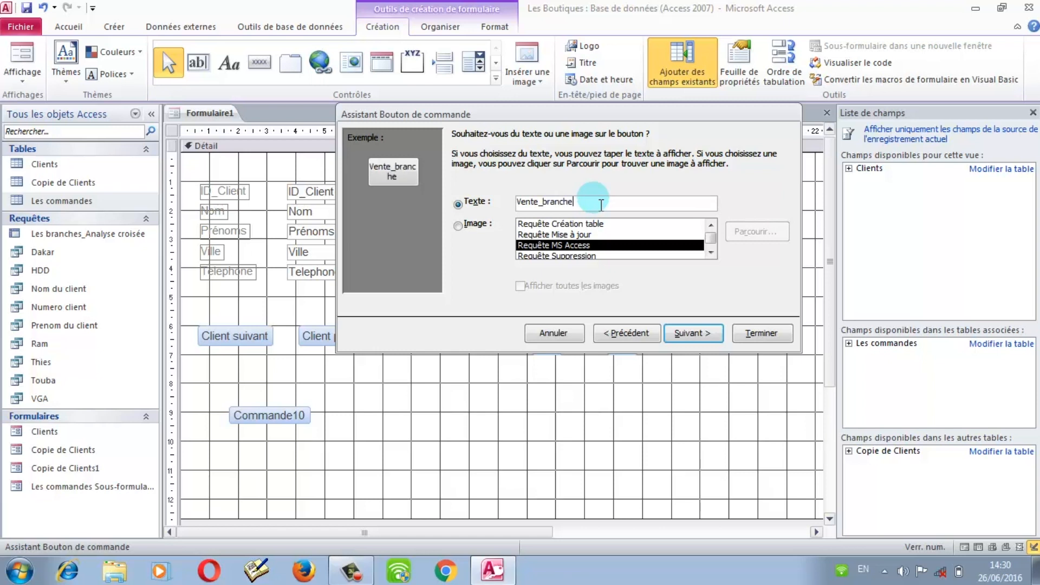
pyautogui.click(752, 336)
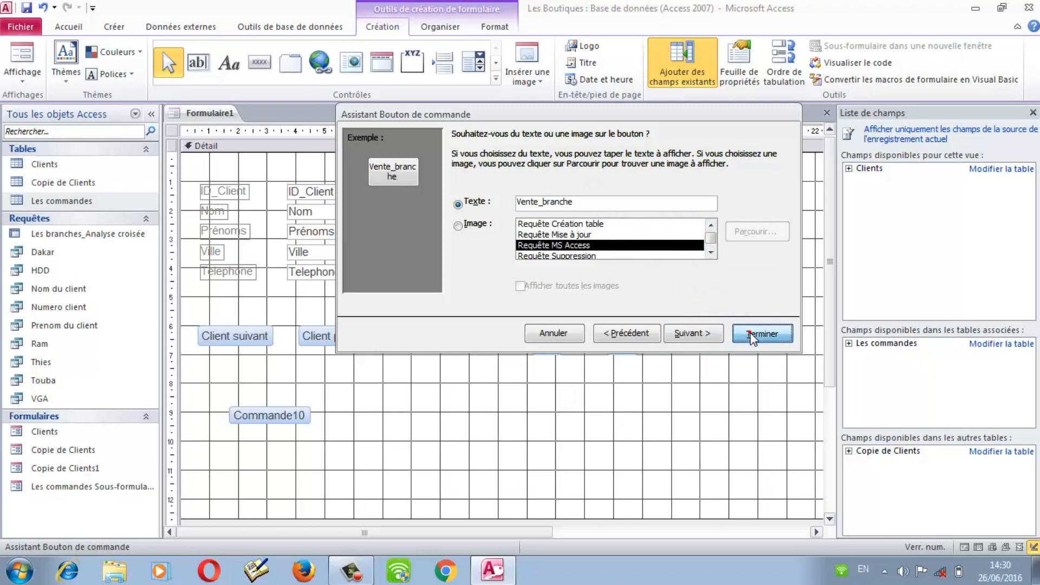
pyautogui.click(352, 419)
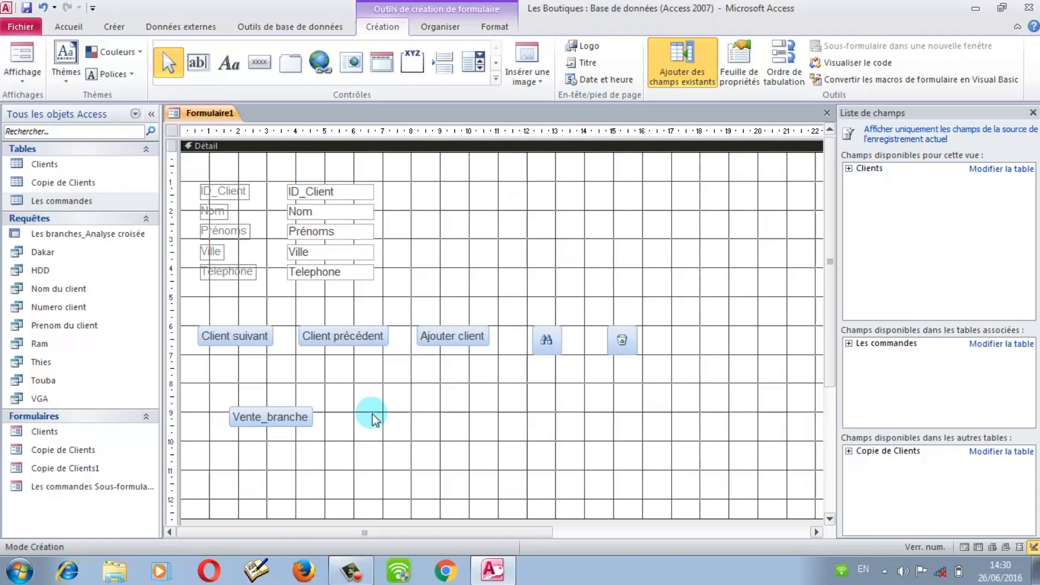
pyautogui.rightClick(372, 414)
pyautogui.click(351, 400)
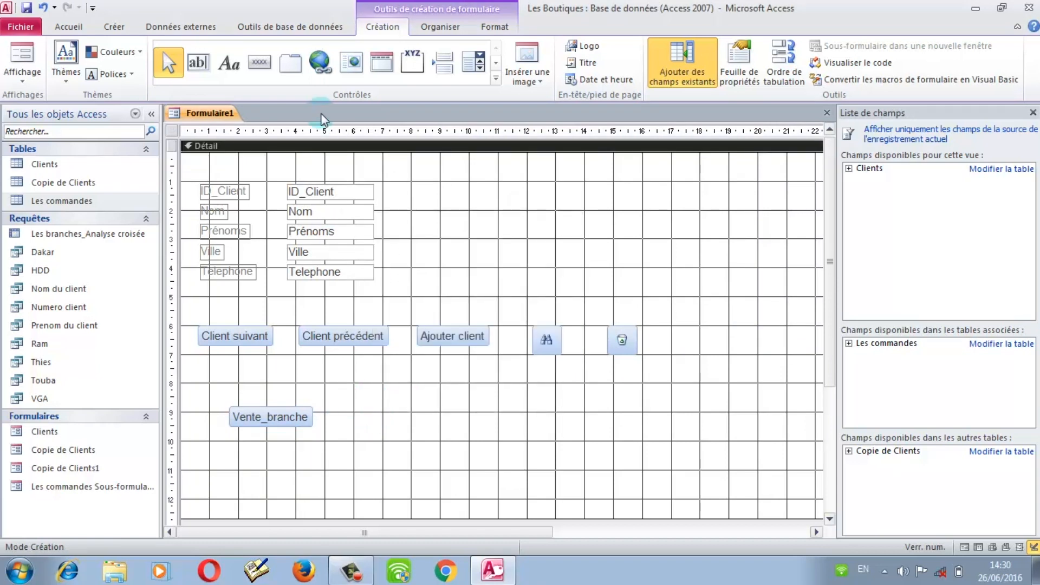
# Step: Draw a button right of Vente_branche that runs the Dakar query
pyautogui.click(259, 61)
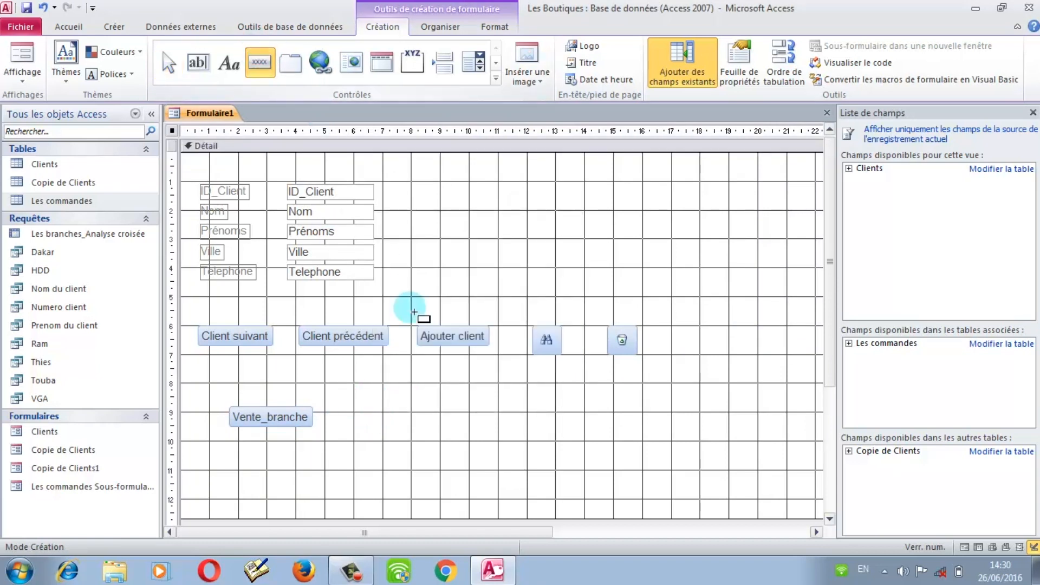
pyautogui.moveTo(359, 404); pyautogui.dragTo(500, 444)
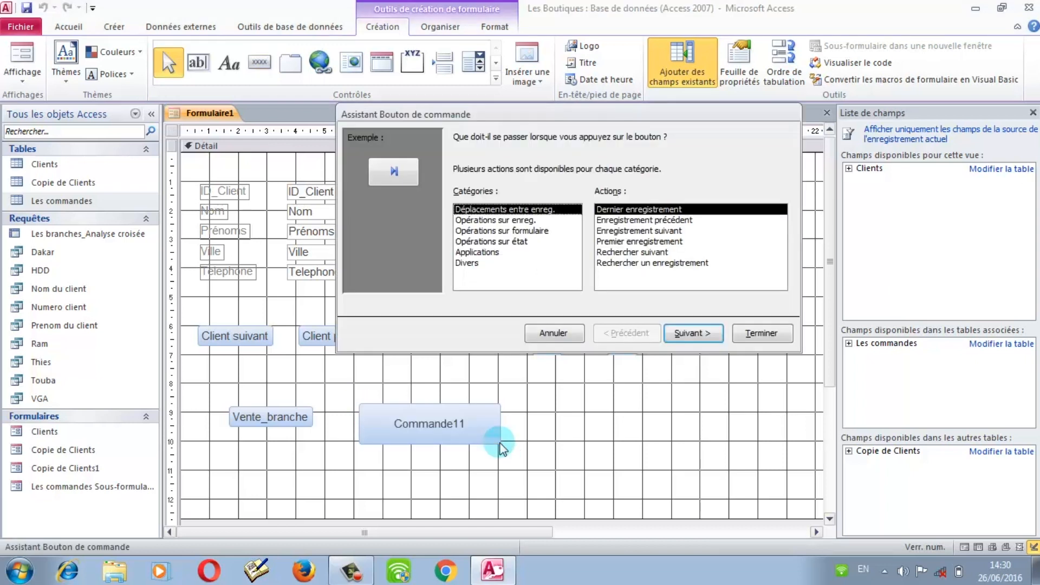
pyautogui.click(466, 263)
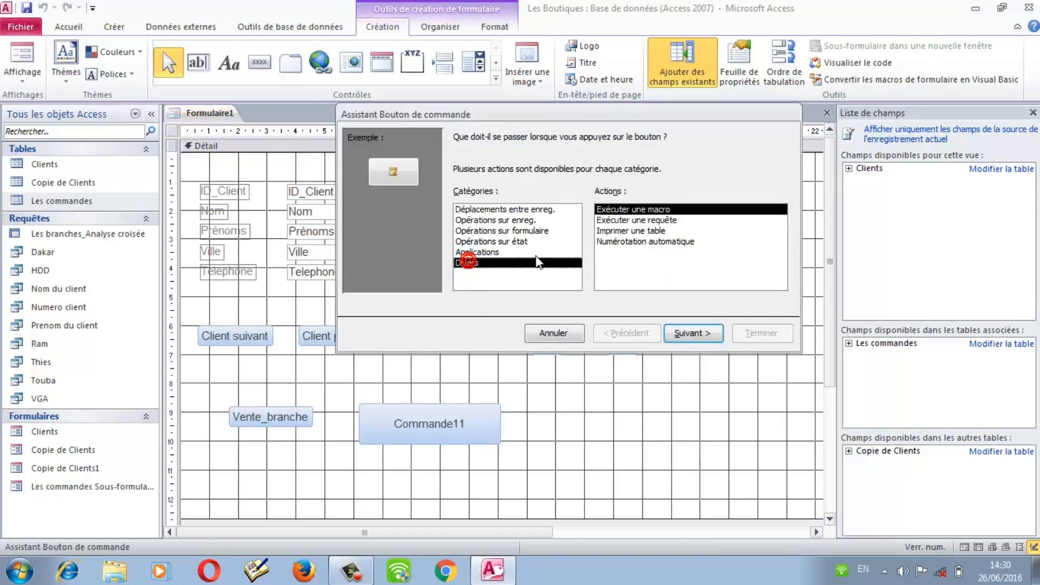
pyautogui.click(621, 219)
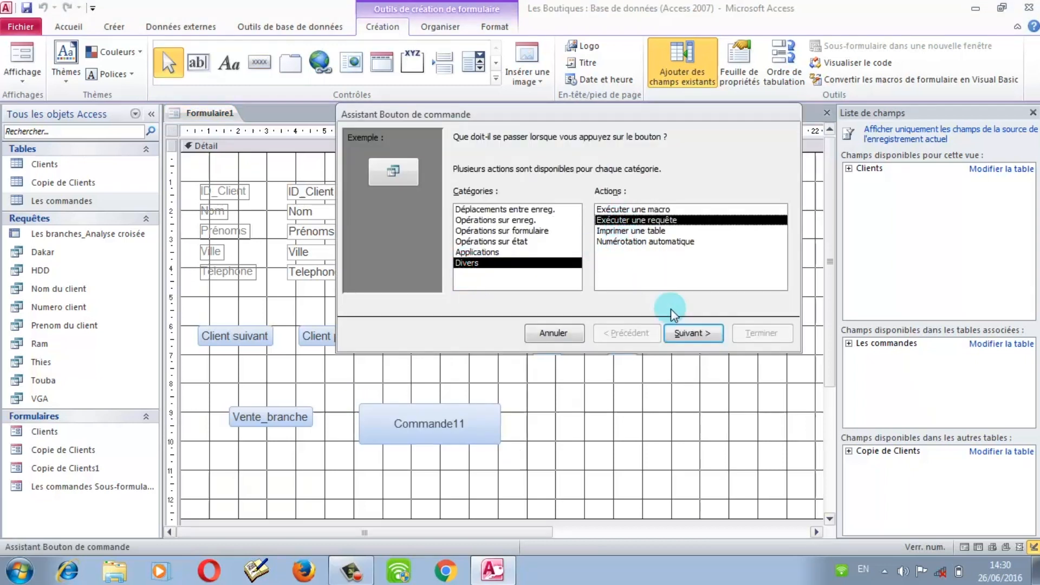
pyautogui.click(693, 333)
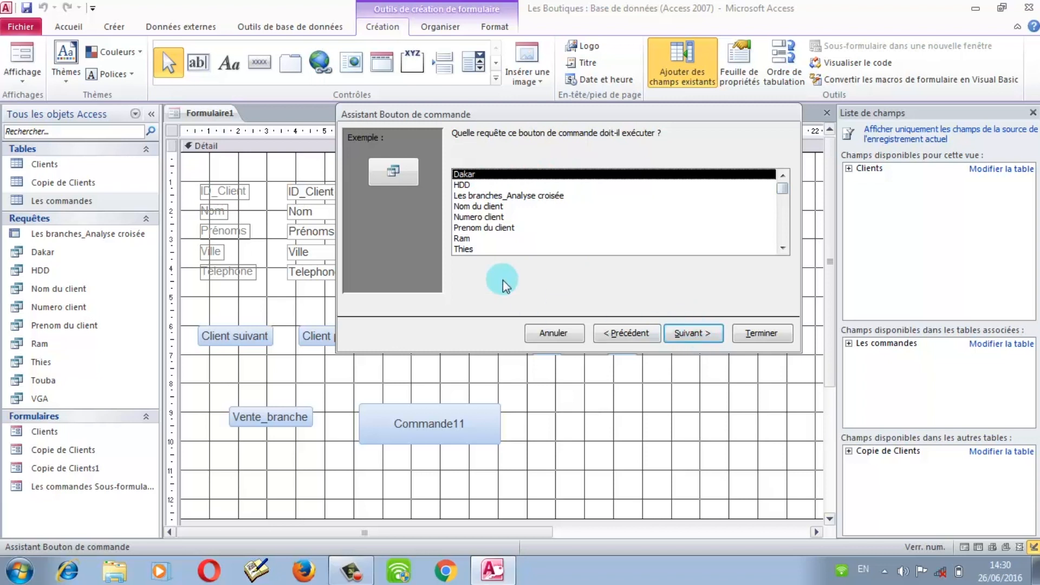
pyautogui.click(677, 335)
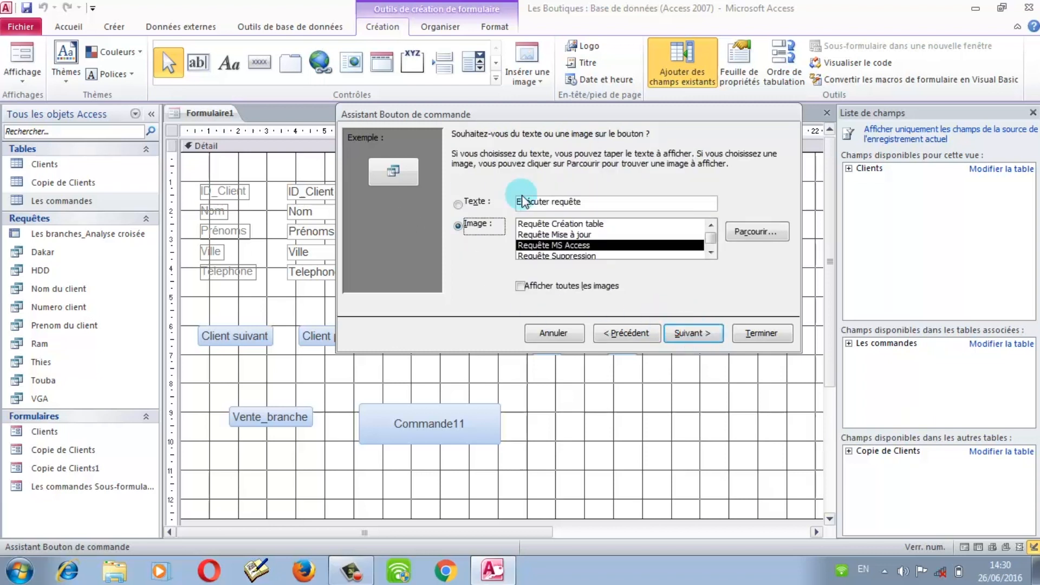
# Step: Give the button the text label Dakar and finish the wizard
pyautogui.click(476, 202)
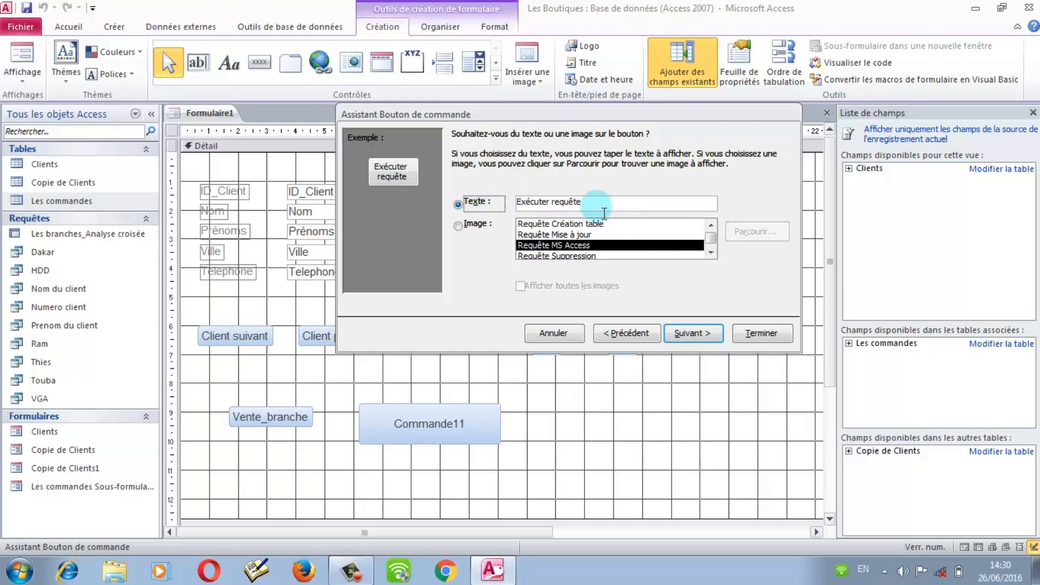
pyautogui.moveTo(596, 205); pyautogui.dragTo(503, 213)
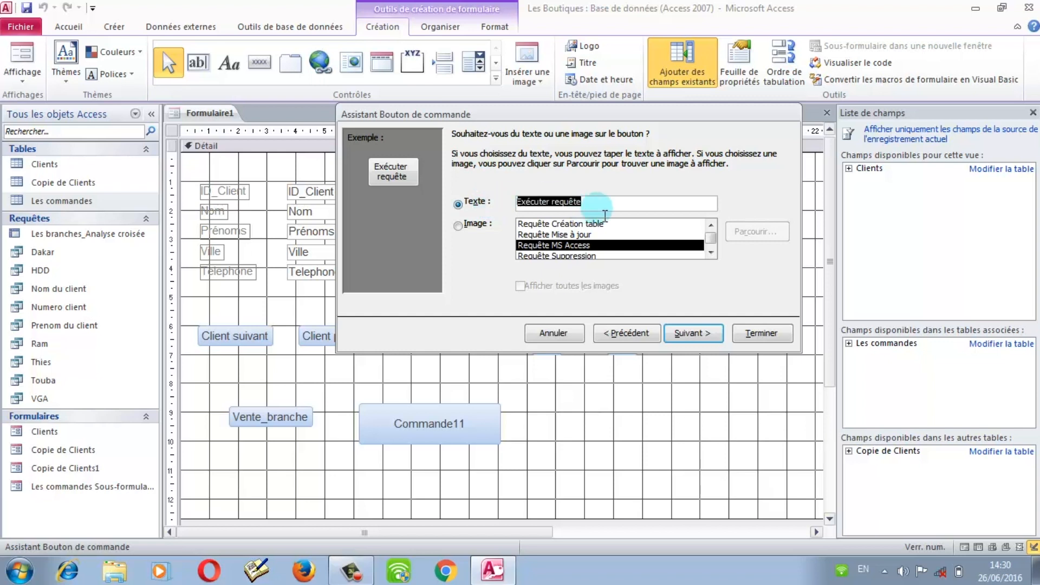
pyautogui.press('BackSpace')
pyautogui.write('Dakar')
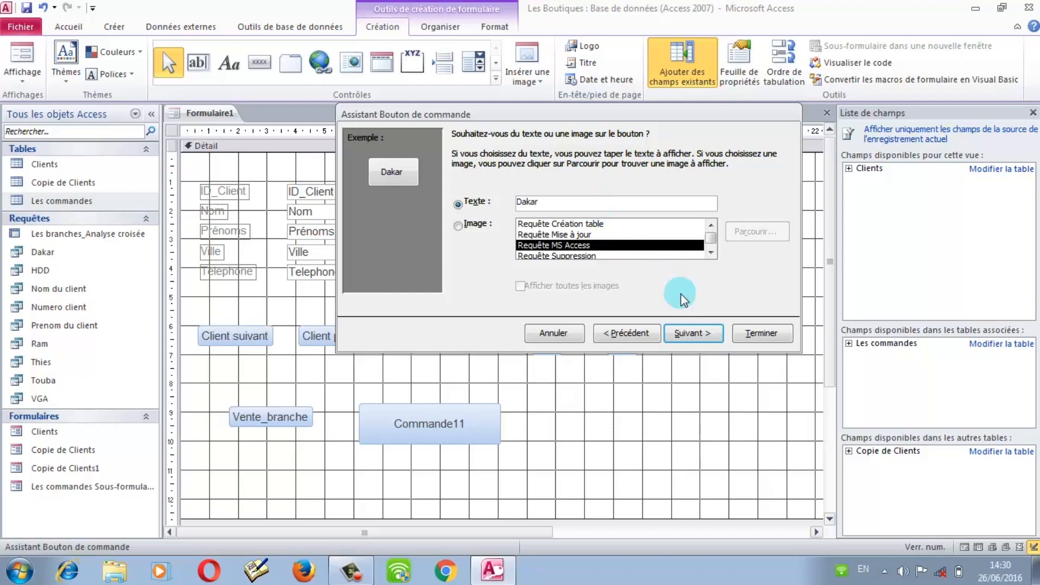
pyautogui.click(759, 333)
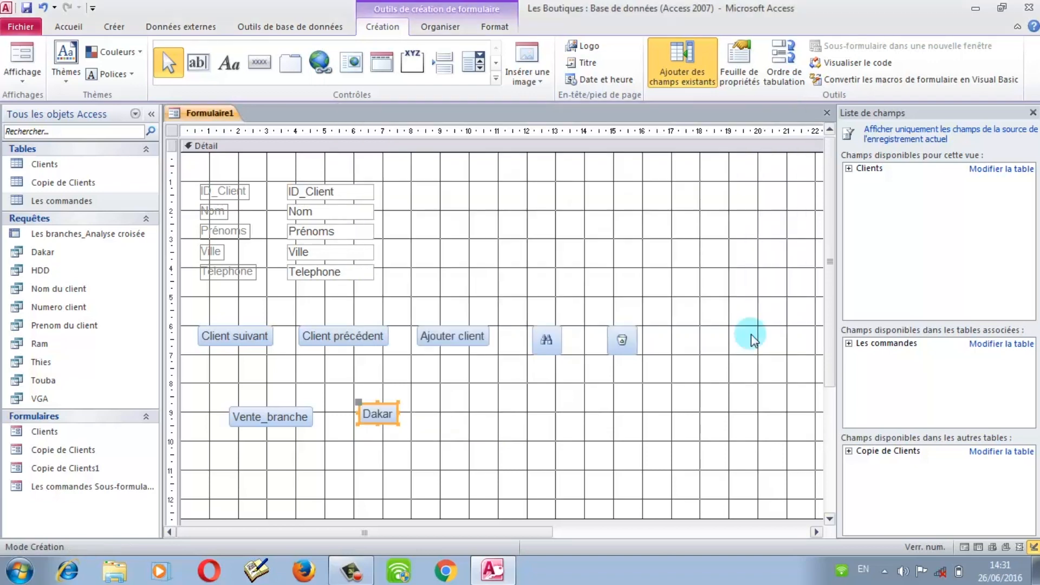
pyautogui.rightClick(428, 415)
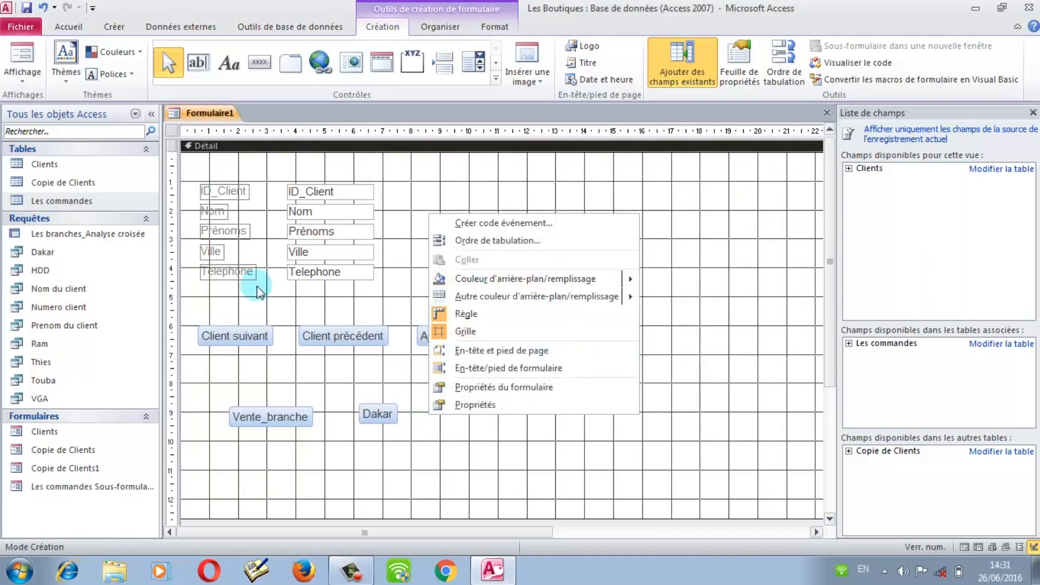
# Step: Draw a button right of the Dakar button that runs the Thies query
pyautogui.click(261, 60)
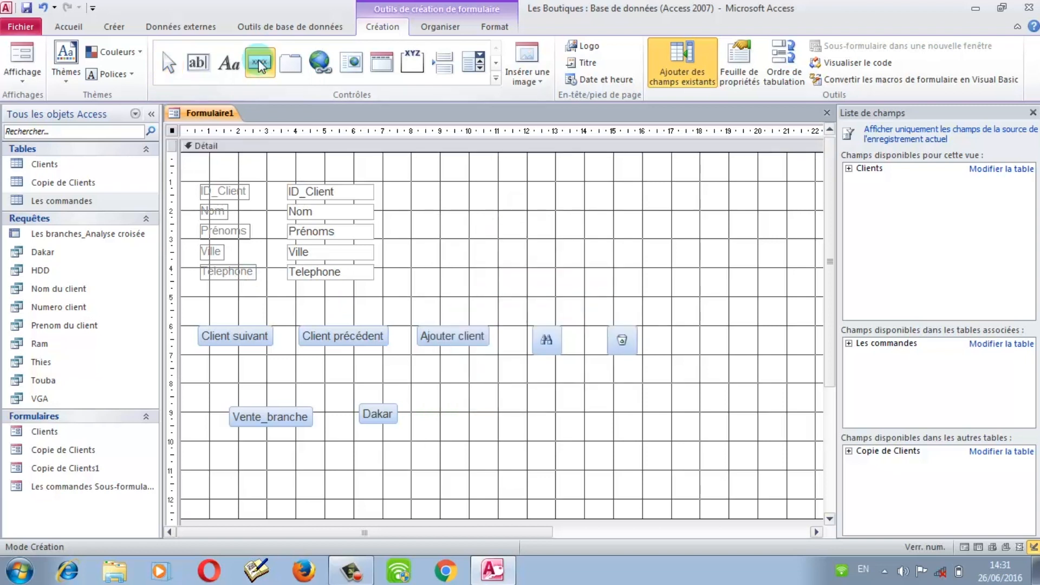
pyautogui.moveTo(437, 386); pyautogui.dragTo(525, 464)
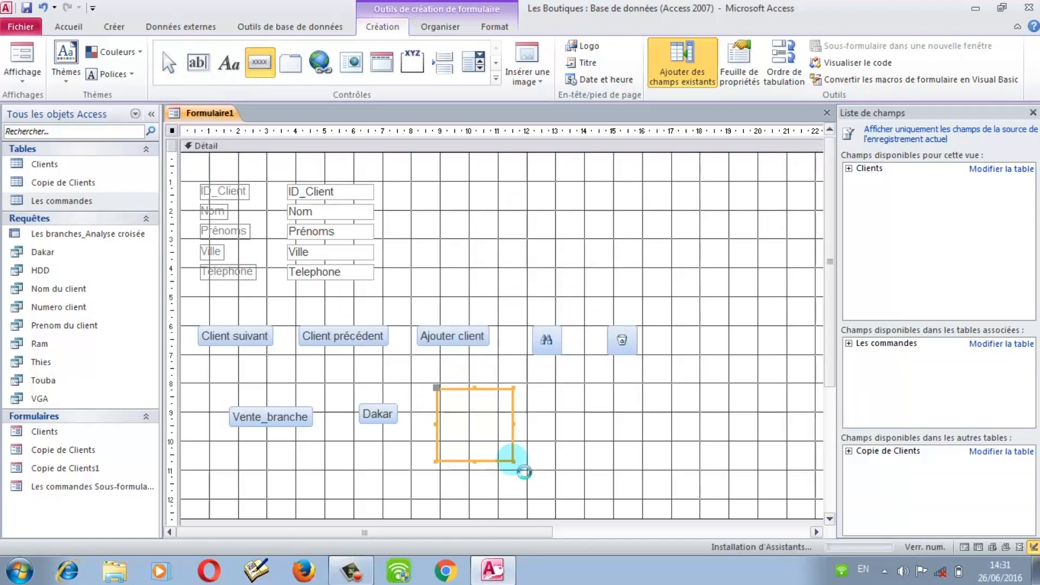
pyautogui.click(467, 262)
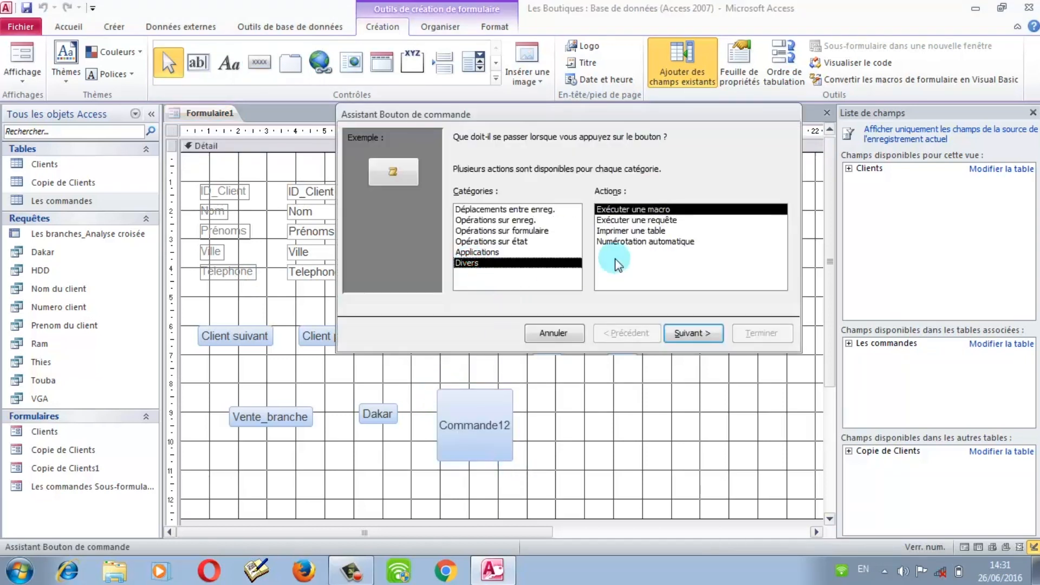
pyautogui.doubleClick(612, 219)
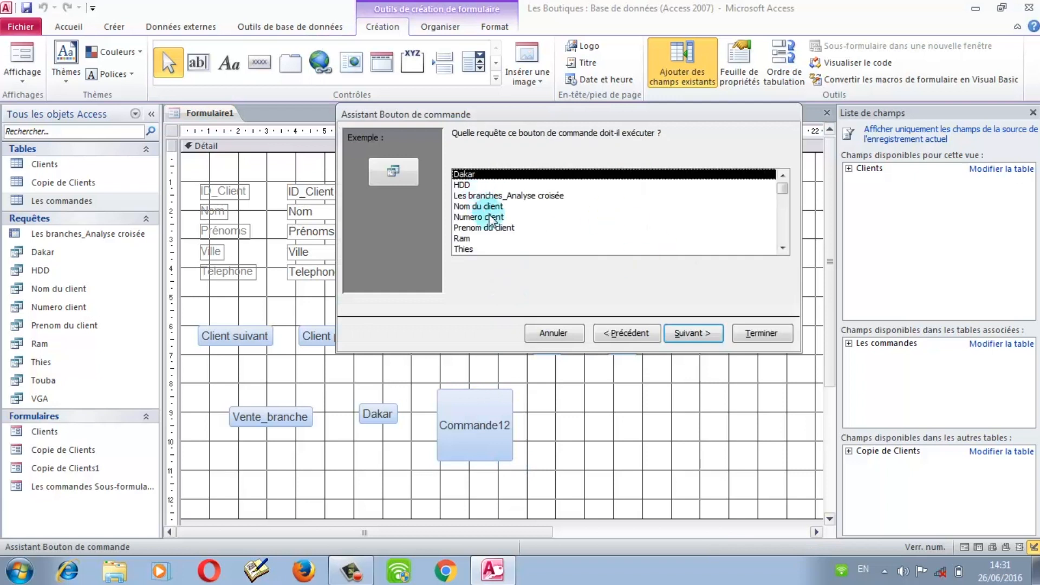
pyautogui.click(471, 248)
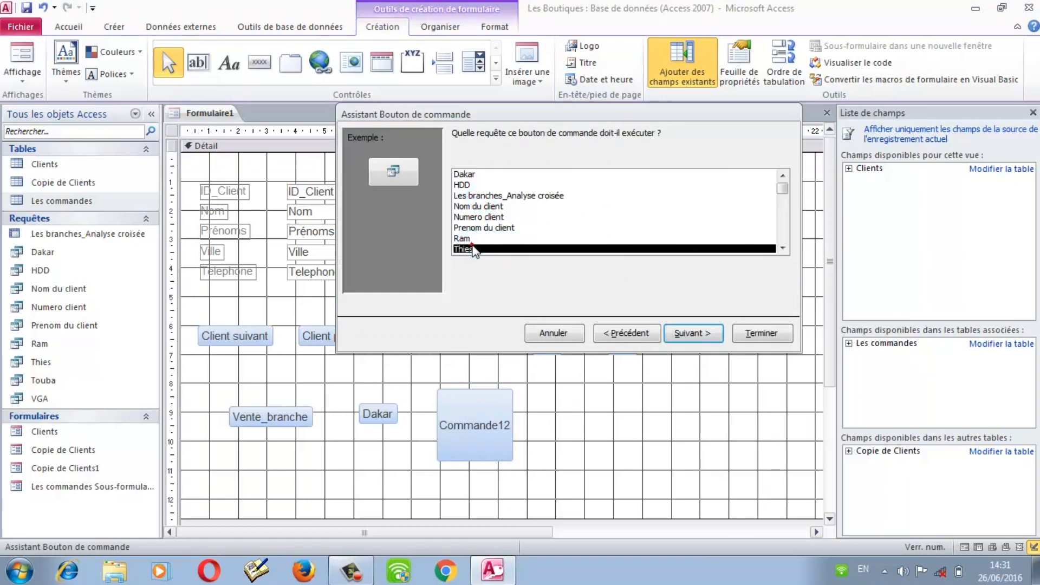
pyautogui.click(692, 334)
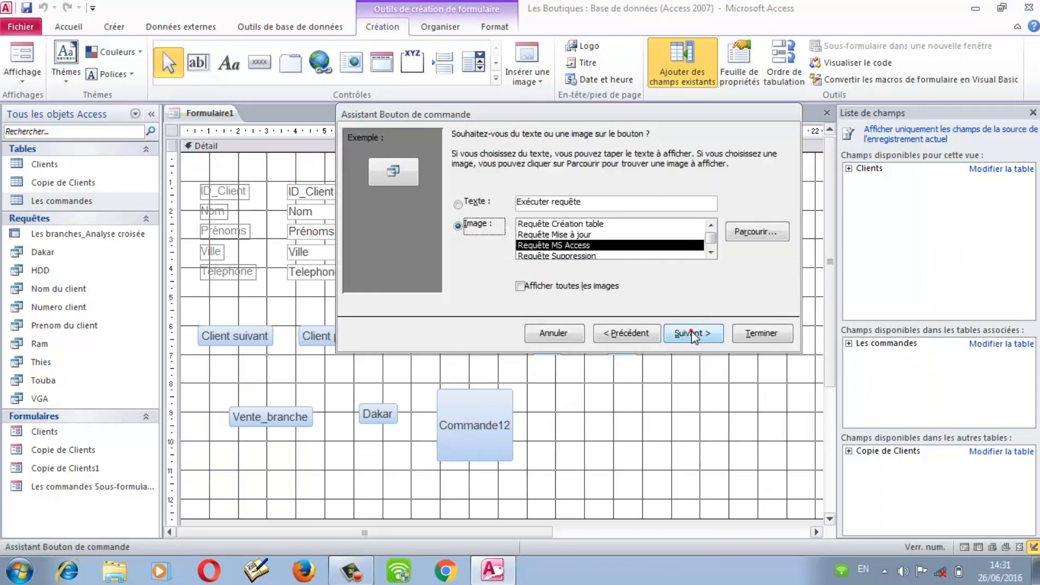
# Step: Give the button the text label Thies and finish the wizard
pyautogui.click(471, 204)
pyautogui.doubleClick(548, 203)
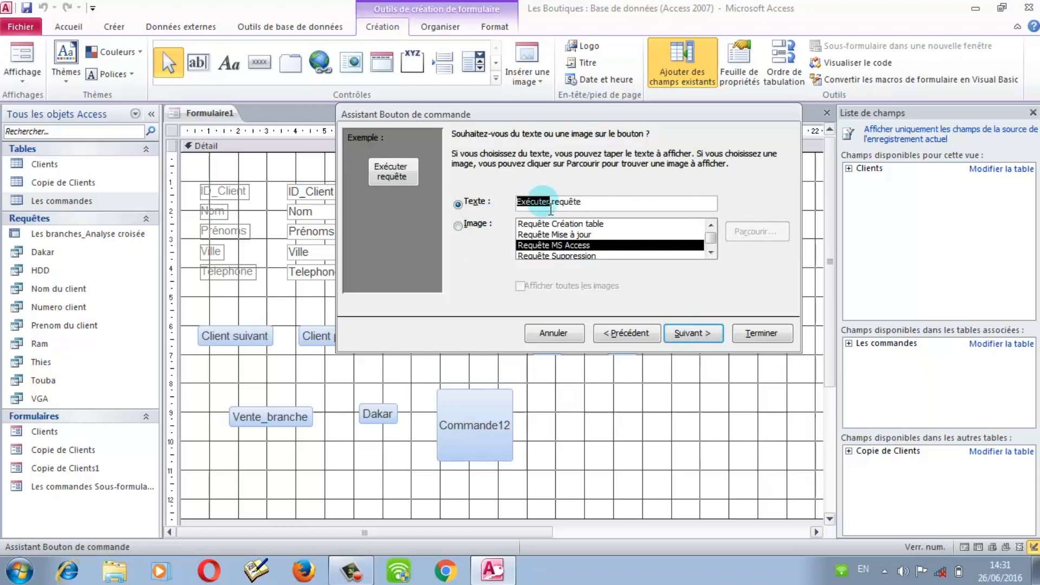
pyautogui.click(598, 207)
pyautogui.press('BackSpace')
pyautogui.press('BackSpace')
pyautogui.press('BackSpace')
pyautogui.press('BackSpace')
pyautogui.press('BackSpace')
pyautogui.press('BackSpace')
pyautogui.press('BackSpace')
pyautogui.press('BackSpace')
pyautogui.press('BackSpace')
pyautogui.press('BackSpace')
pyautogui.press('BackSpace')
pyautogui.press('BackSpace')
pyautogui.press('BackSpace')
pyautogui.press('BackSpace')
pyautogui.press('BackSpace')
pyautogui.press('BackSpace')
pyautogui.write('Thies')
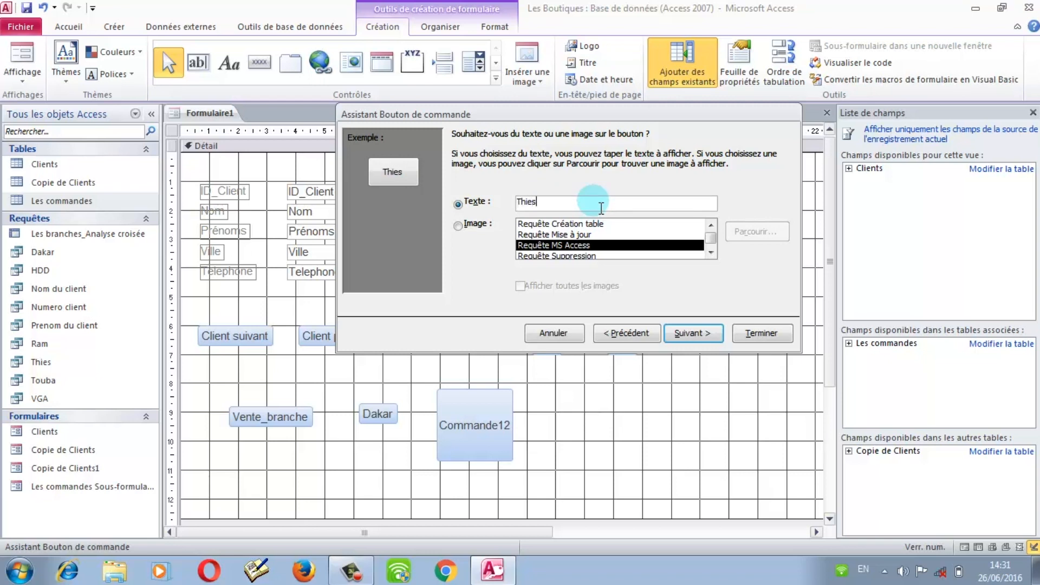
pyautogui.click(759, 332)
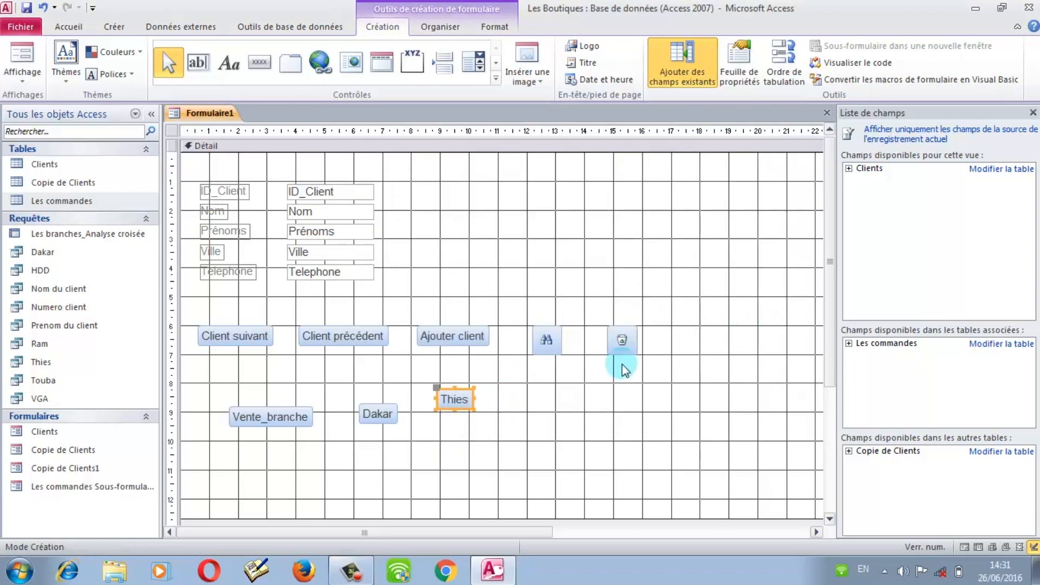
# Step: Draw a button right of the Thies button that runs the Touba query
pyautogui.click(512, 405)
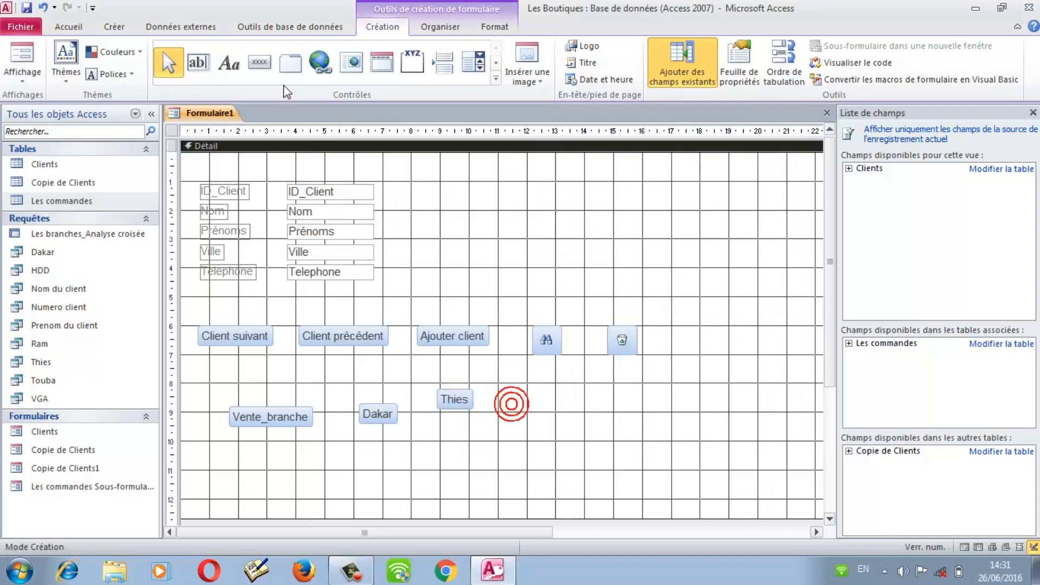
pyautogui.click(259, 61)
pyautogui.moveTo(533, 416); pyautogui.dragTo(628, 461)
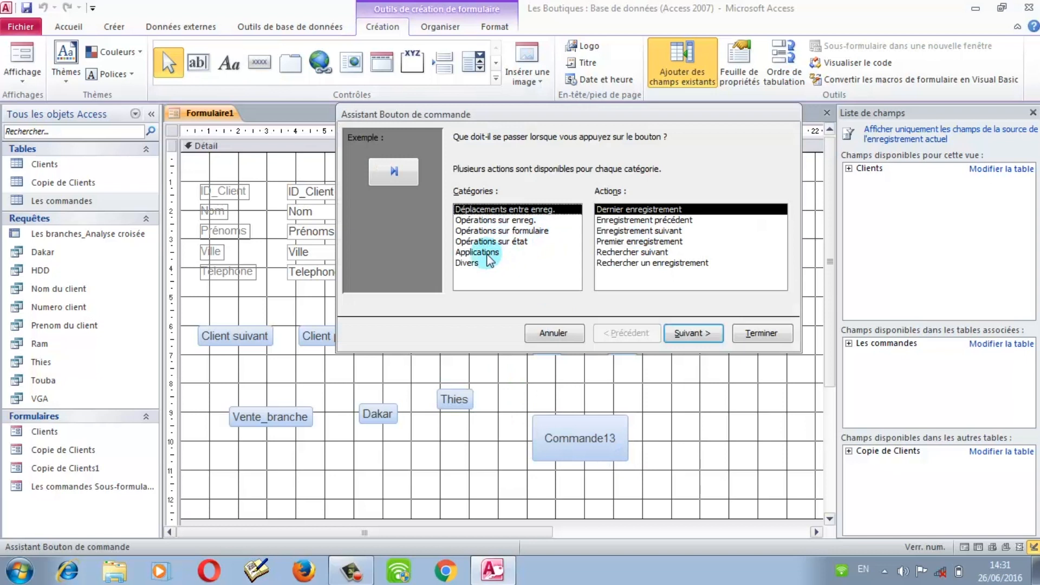
pyautogui.click(474, 264)
pyautogui.doubleClick(632, 220)
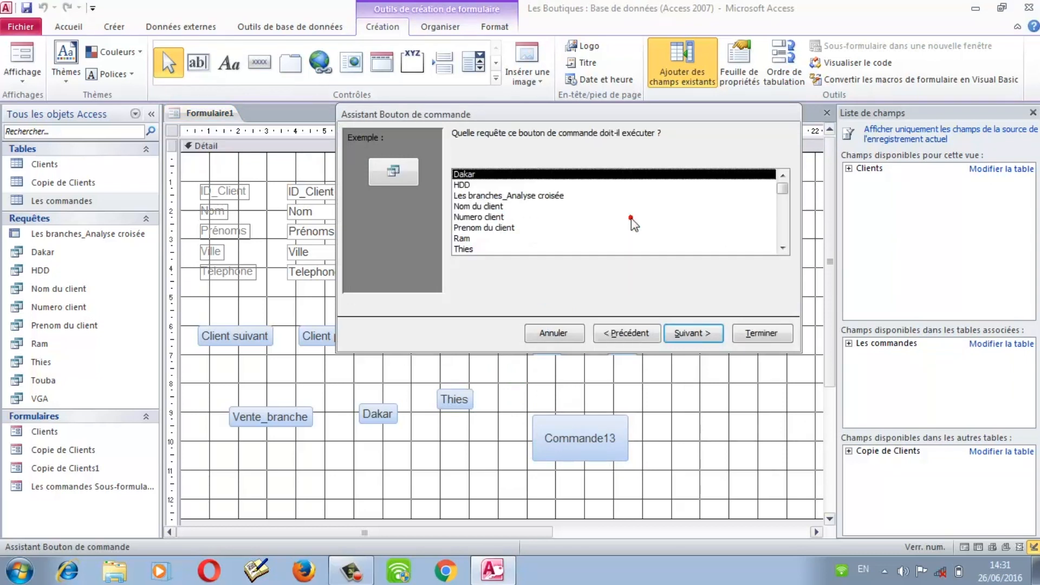
pyautogui.moveTo(789, 191); pyautogui.dragTo(593, 258)
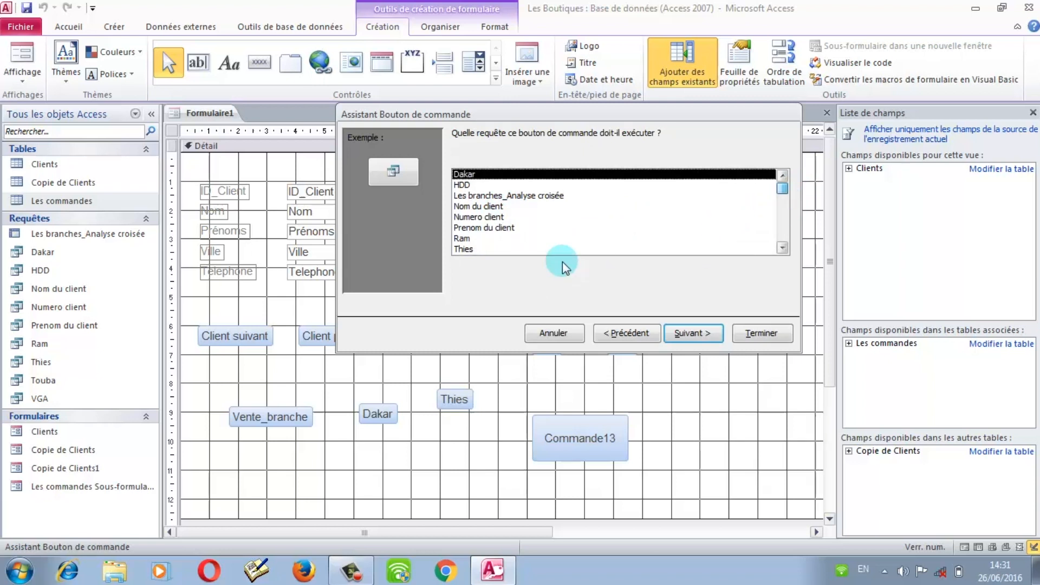
pyautogui.moveTo(721, 202); pyautogui.dragTo(724, 216)
pyautogui.click(469, 249)
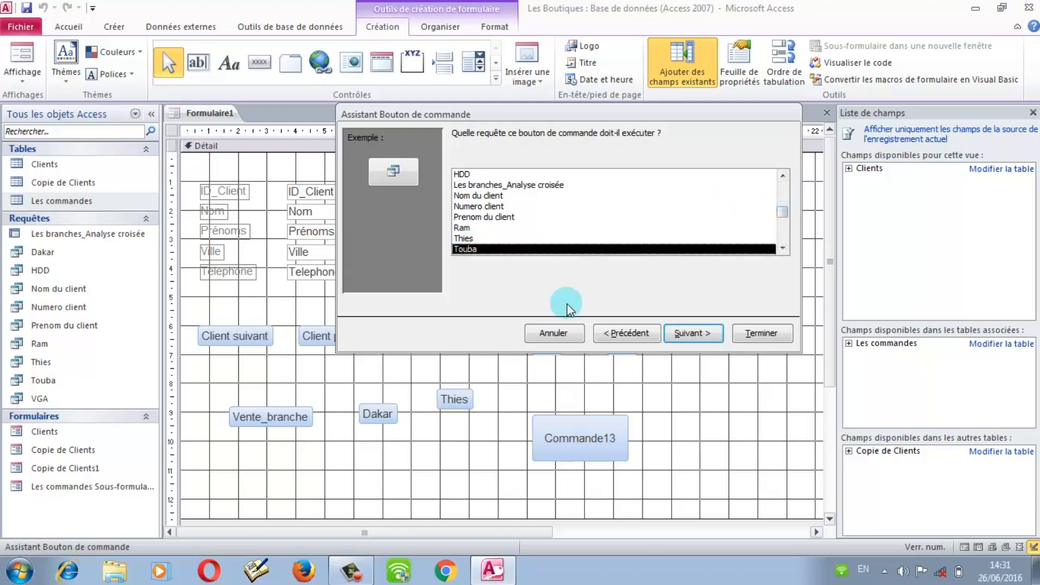
pyautogui.click(704, 333)
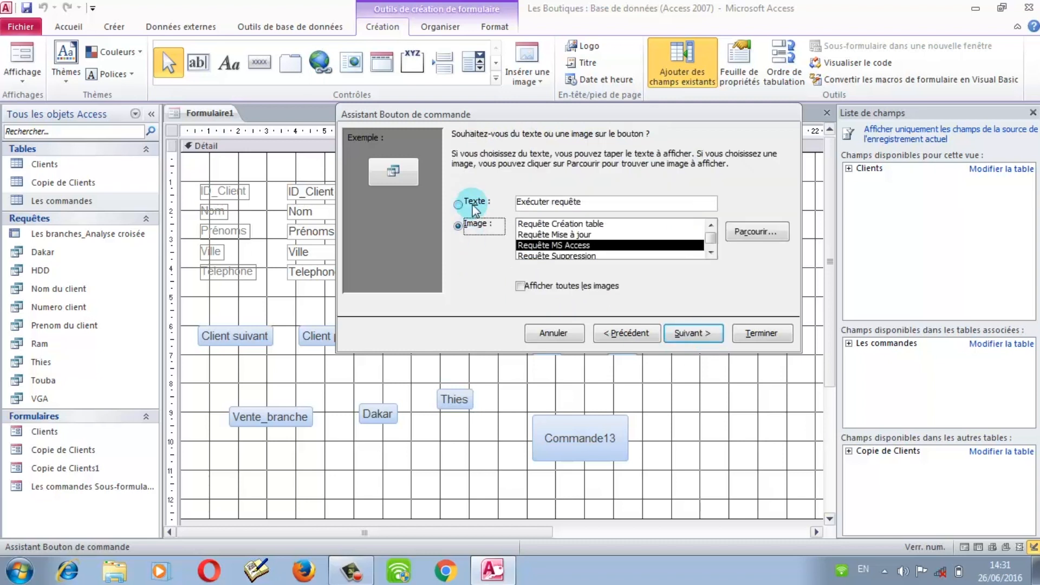
# Step: Replace the default label with the text Touba and finish the wizard
pyautogui.click(459, 203)
pyautogui.doubleClick(548, 203)
pyautogui.doubleClick(548, 203)
pyautogui.click(548, 203)
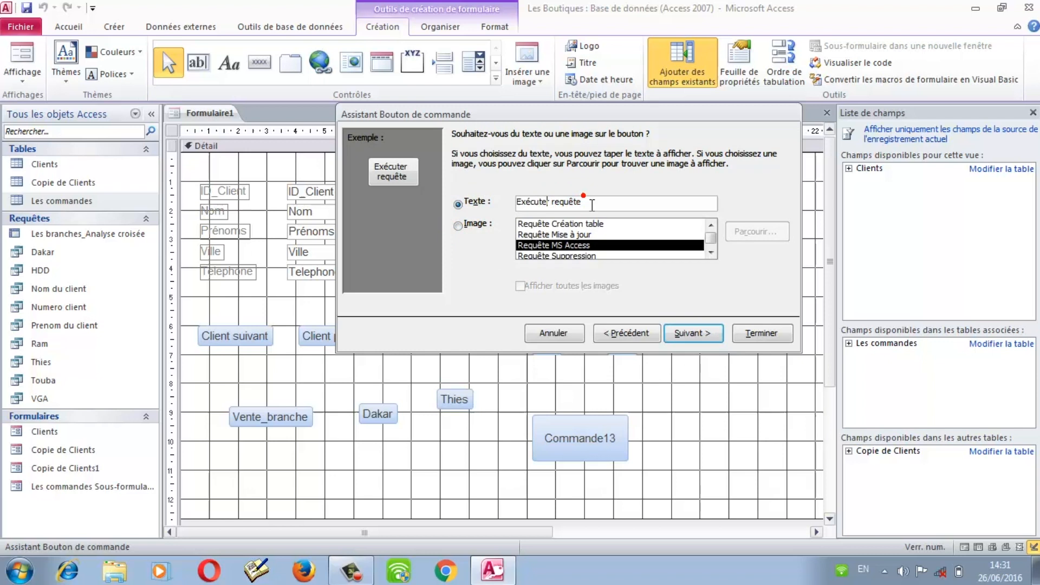
pyautogui.click(585, 199)
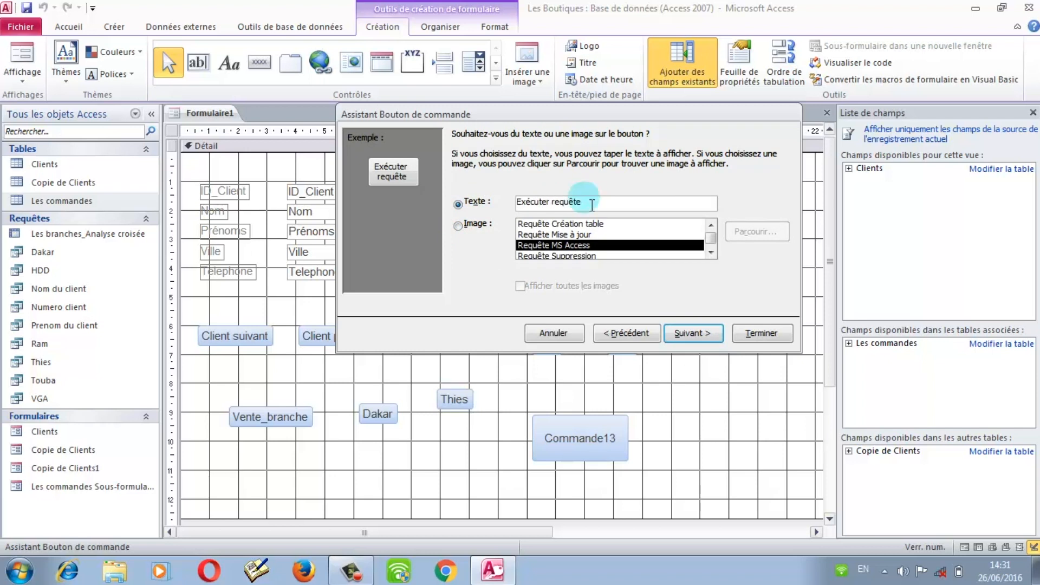
pyautogui.press('BackSpace')
pyautogui.press('BackSpace')
pyautogui.press('BackSpace')
pyautogui.press('BackSpace')
pyautogui.press('BackSpace')
pyautogui.press('BackSpace')
pyautogui.press('BackSpace')
pyautogui.press('BackSpace')
pyautogui.press('BackSpace')
pyautogui.press('BackSpace')
pyautogui.press('BackSpace')
pyautogui.press('BackSpace')
pyautogui.press('BackSpace')
pyautogui.press('BackSpace')
pyautogui.press('BackSpace')
pyautogui.press('BackSpace')
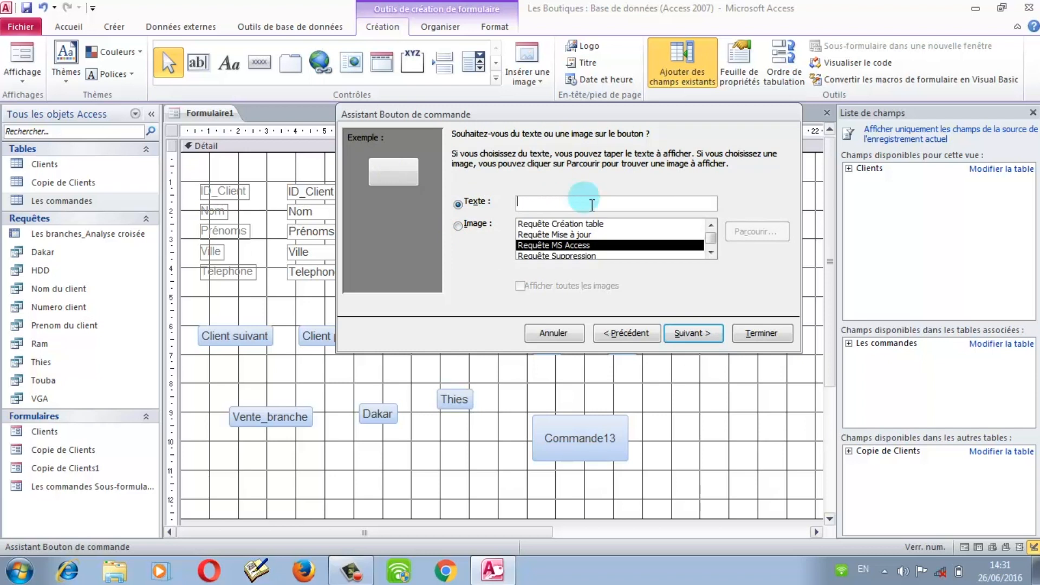
pyautogui.write('Touba')
pyautogui.click(765, 322)
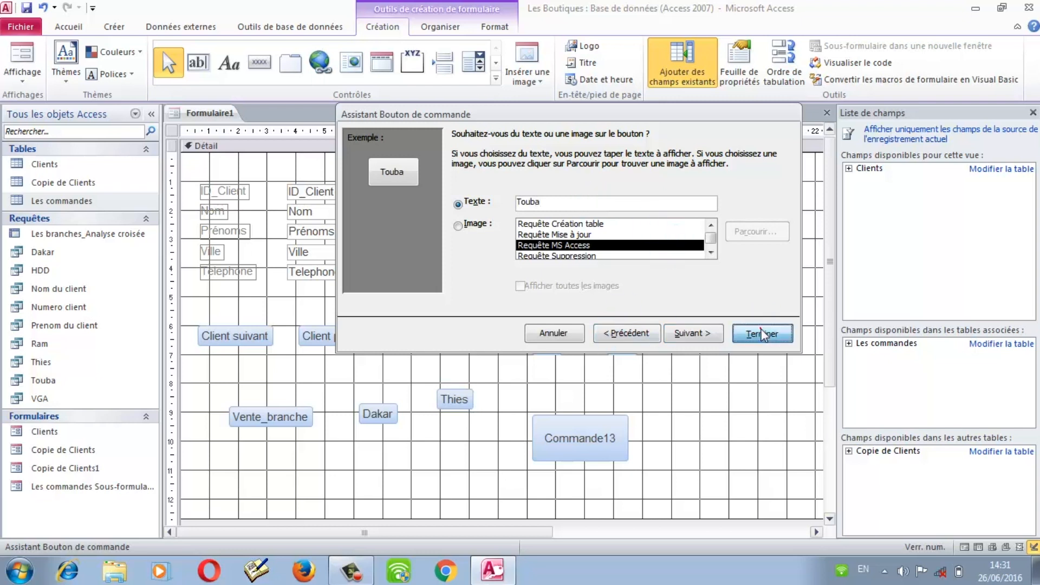
pyautogui.click(464, 401)
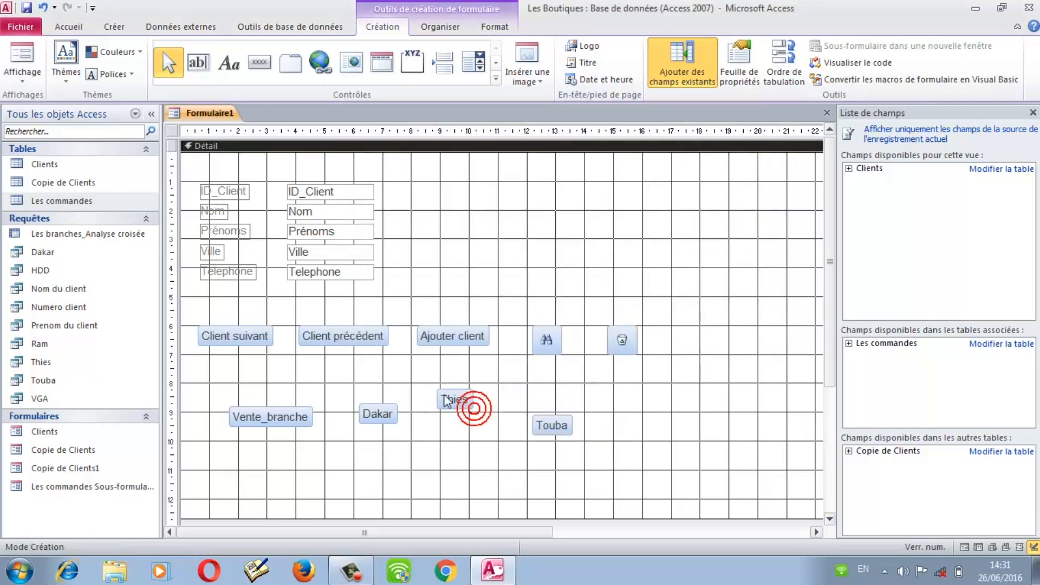
# Step: Line up the Dakar, Thies, Touba and Vente_branche buttons in one row, then switch to Form view
pyautogui.moveTo(464, 400); pyautogui.dragTo(464, 415)
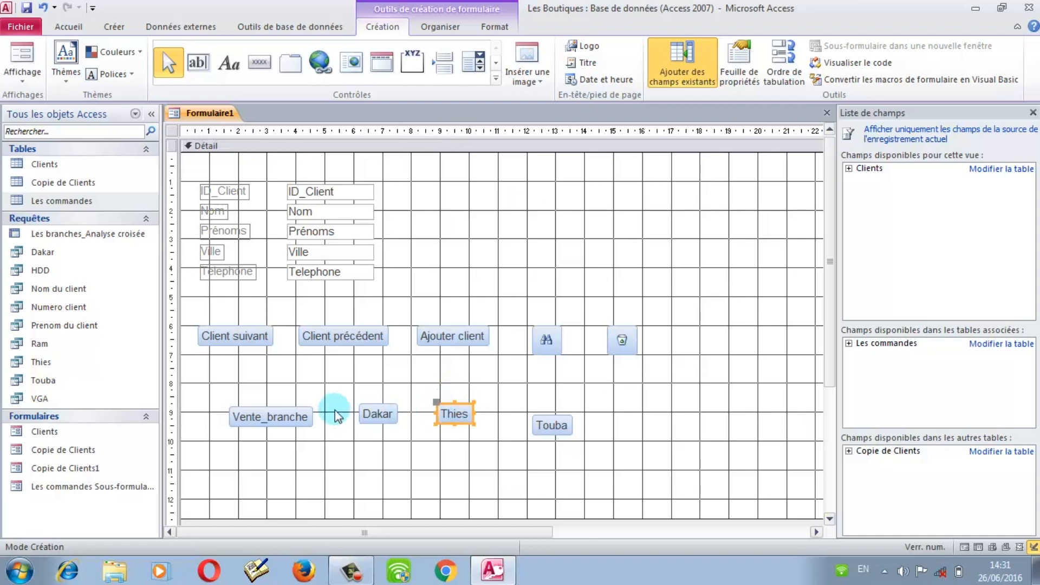
pyautogui.moveTo(374, 408); pyautogui.dragTo(381, 428)
pyautogui.moveTo(463, 407); pyautogui.dragTo(469, 422)
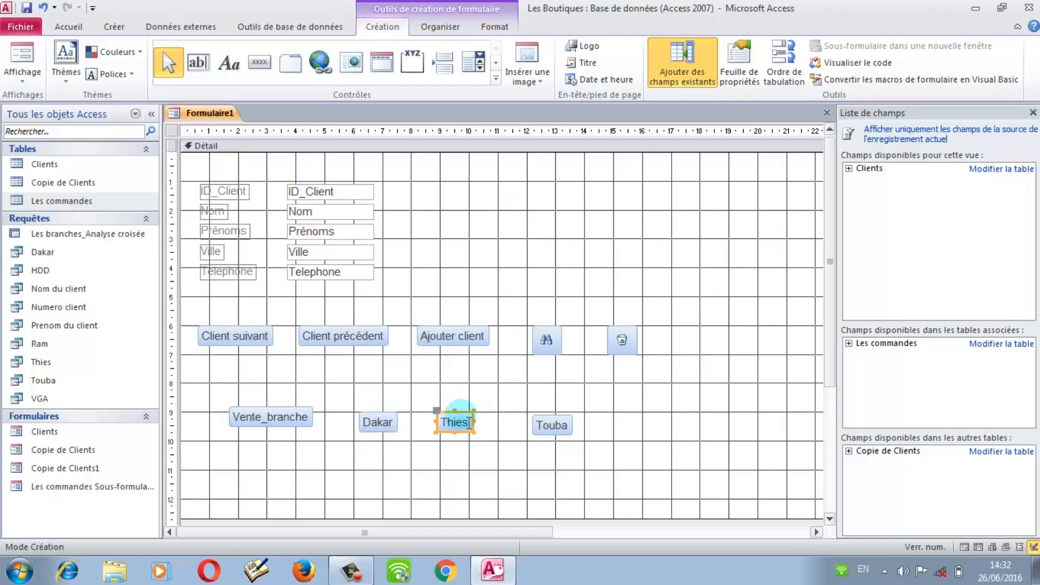
pyautogui.moveTo(545, 420); pyautogui.dragTo(553, 423)
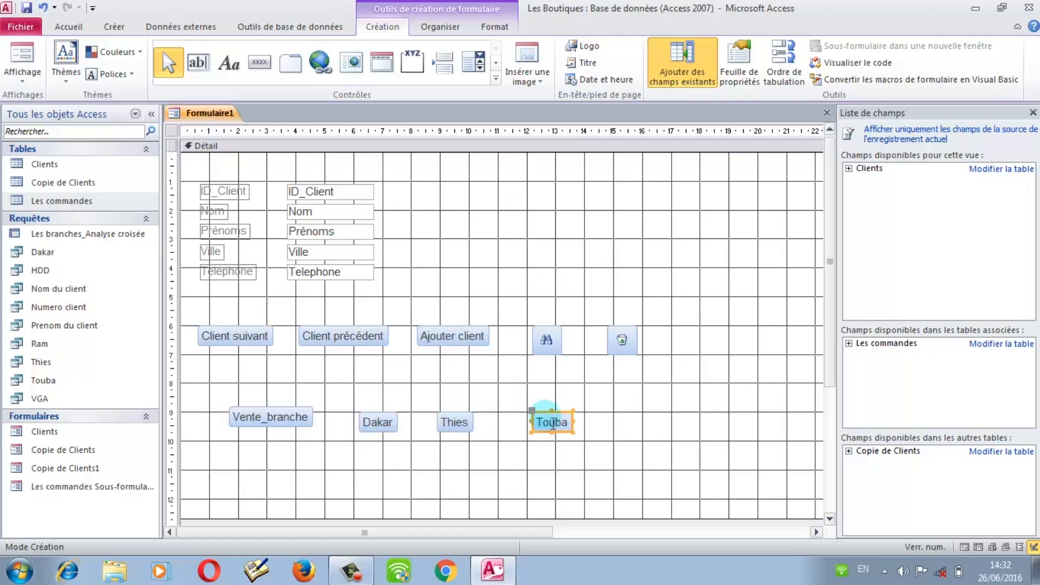
pyautogui.click(247, 417)
pyautogui.moveTo(250, 422); pyautogui.dragTo(252, 424)
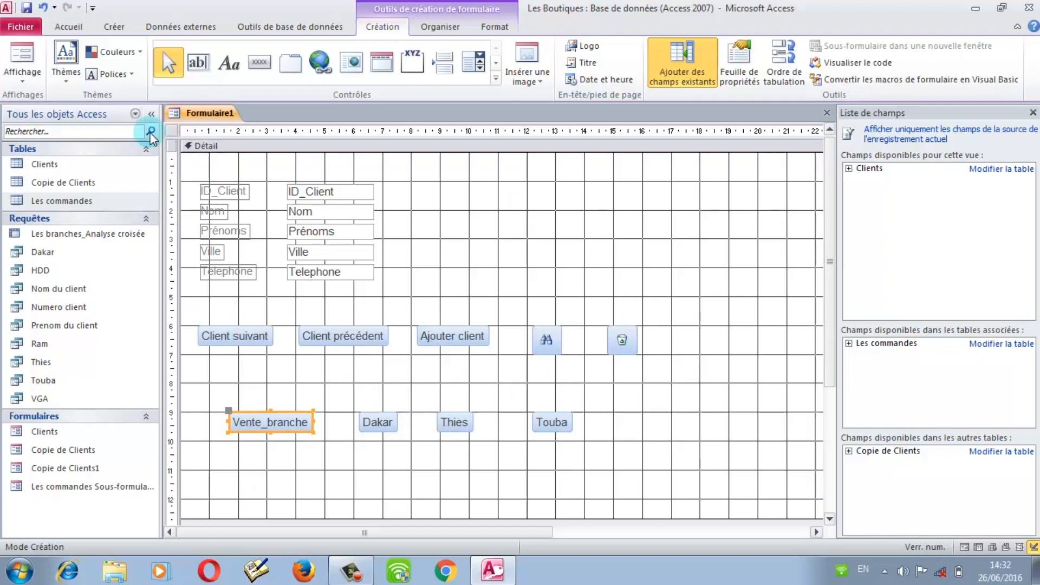
pyautogui.click(21, 80)
pyautogui.click(44, 104)
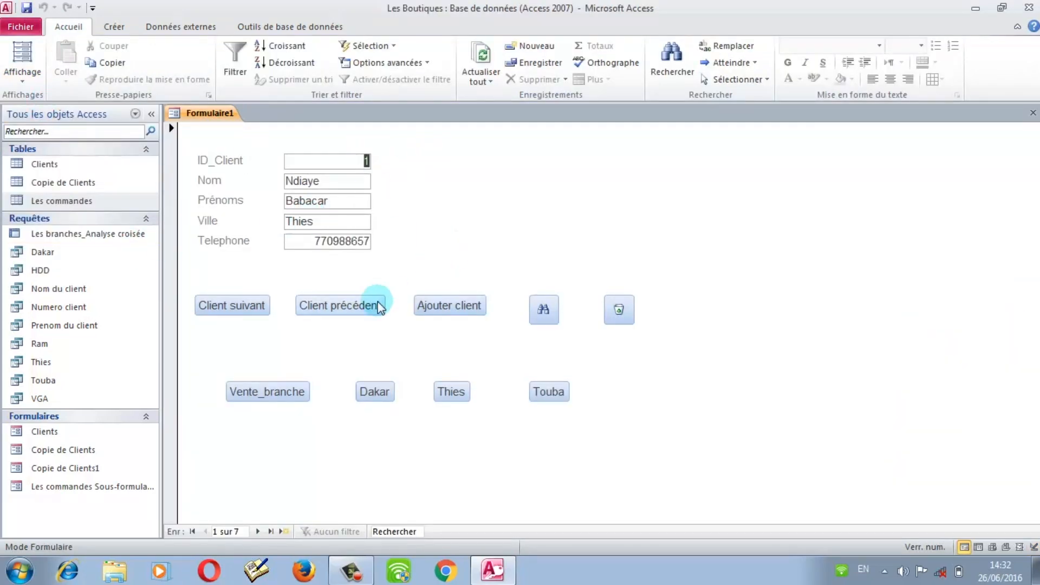
# Step: Test the next-client, previous-client, add-client and search buttons, dismissing their messages and dialogs
pyautogui.click(229, 311)
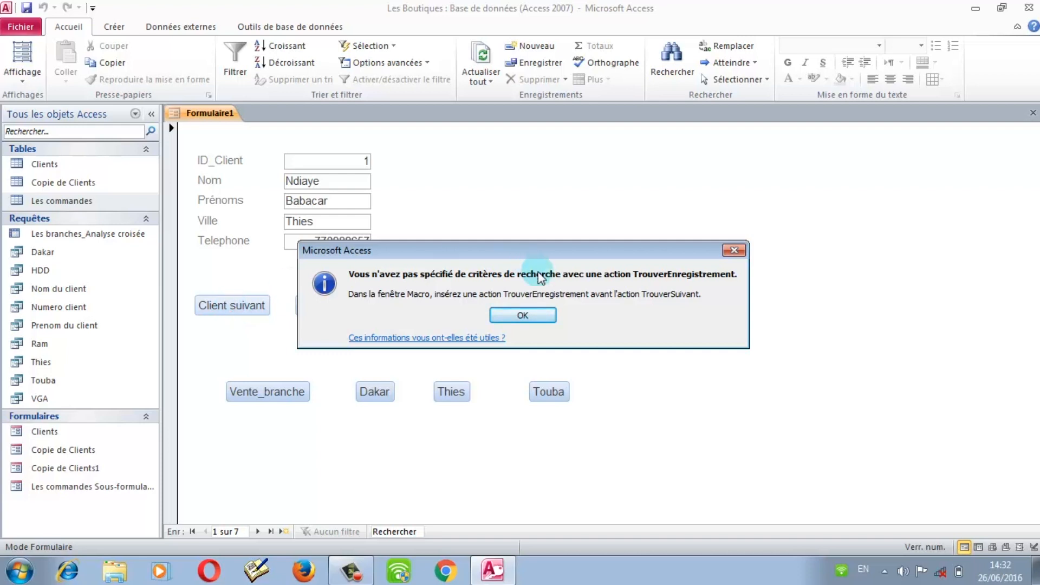
pyautogui.click(546, 325)
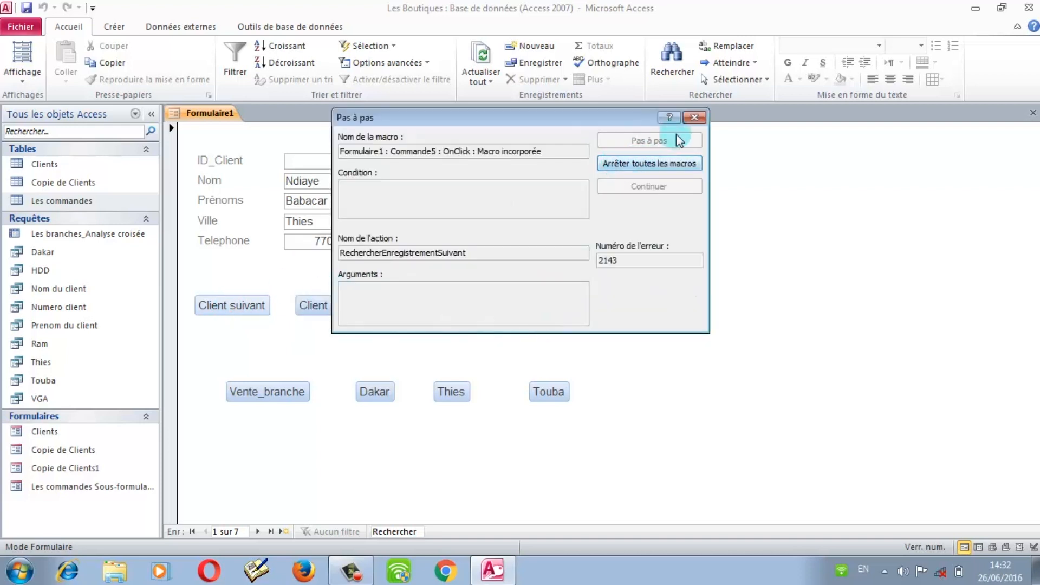
pyautogui.click(694, 117)
pyautogui.click(347, 313)
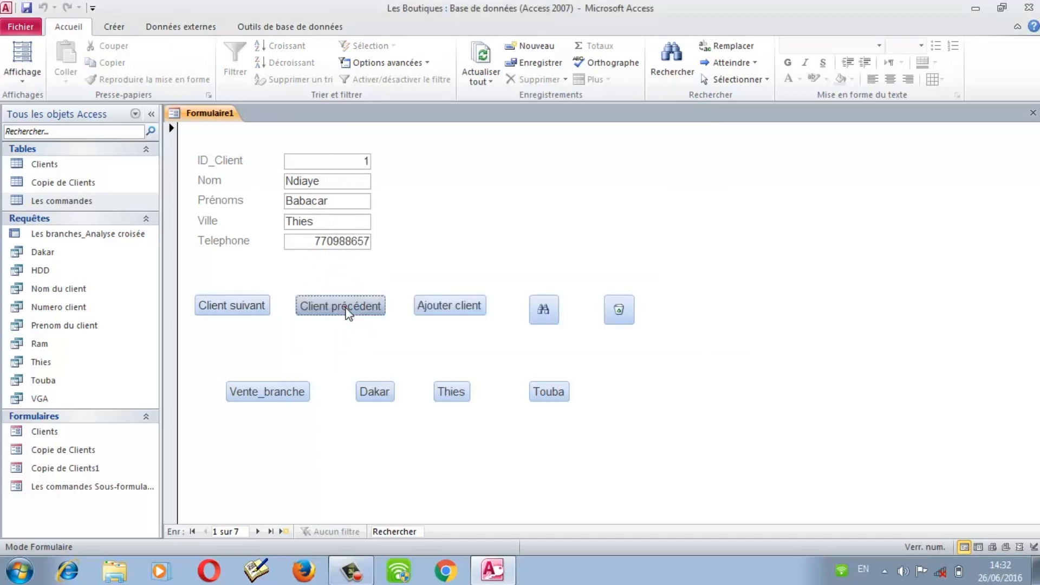
pyautogui.click(521, 231)
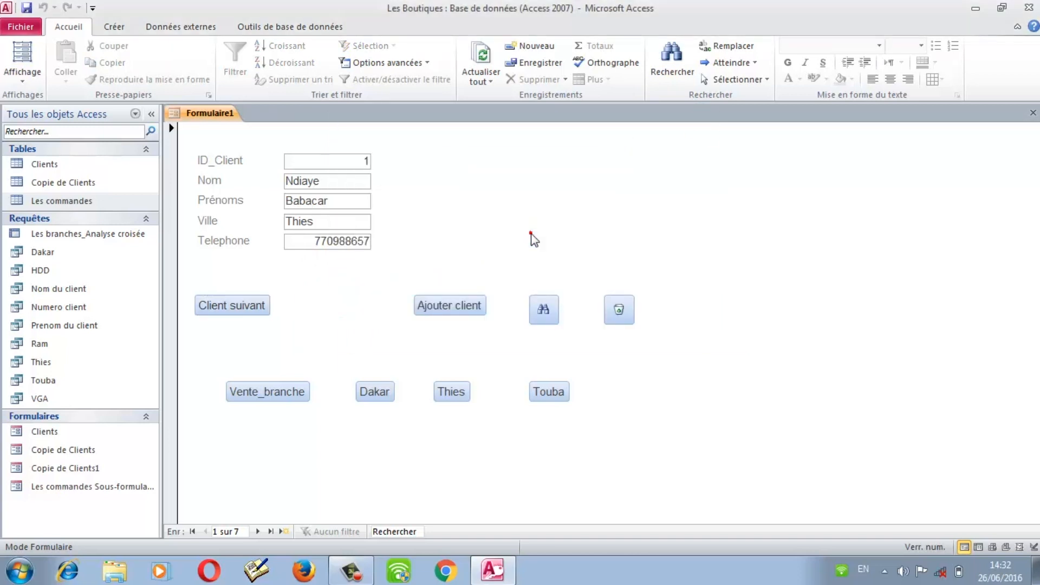
pyautogui.click(469, 311)
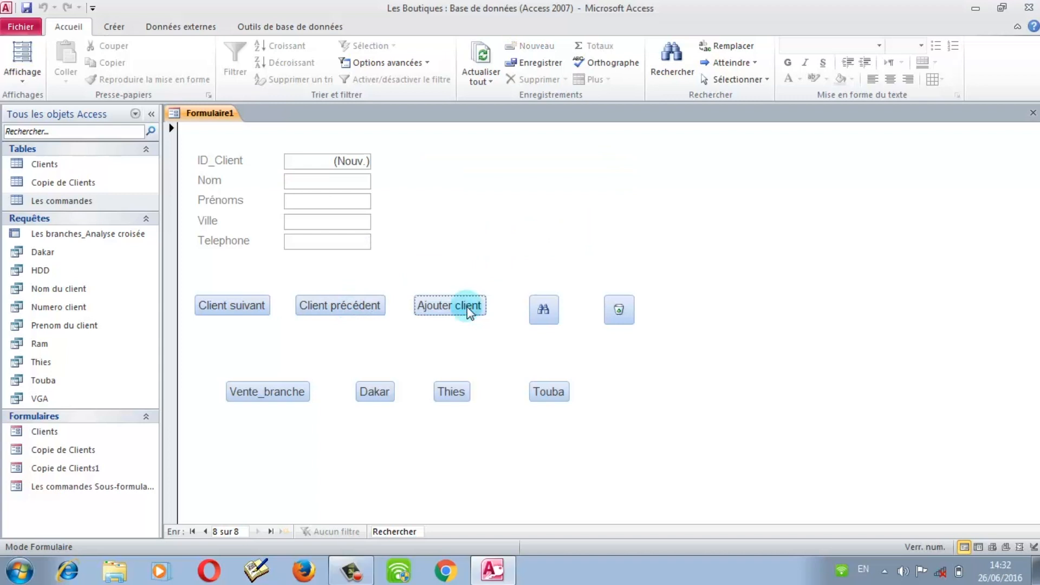
pyautogui.click(552, 314)
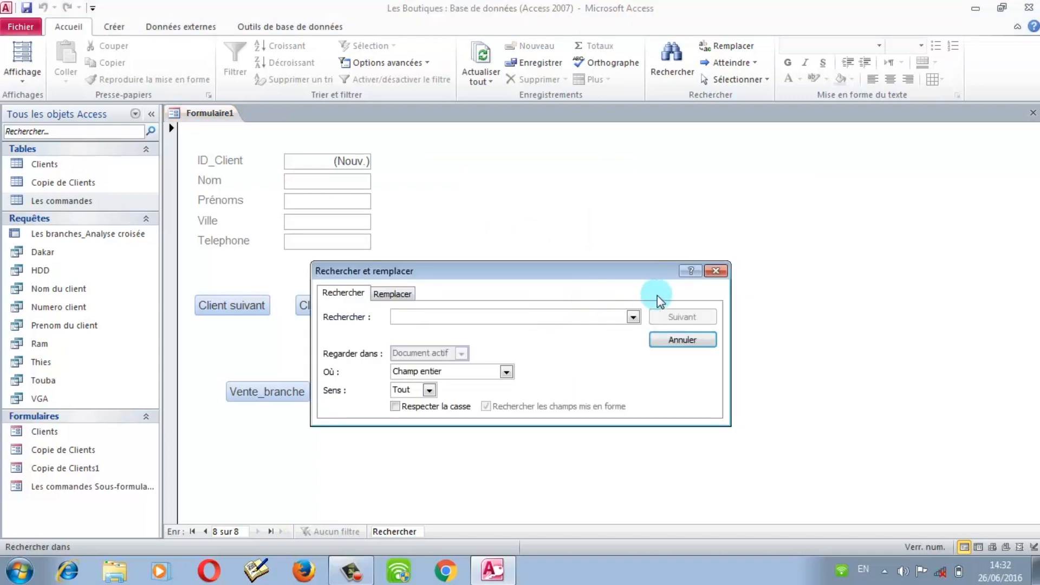
pyautogui.click(721, 271)
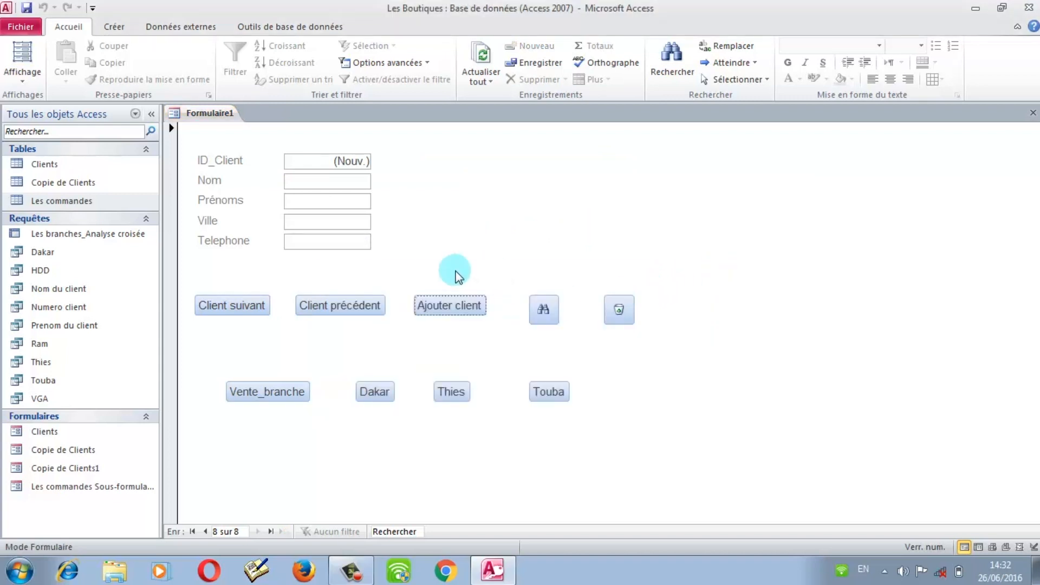
# Step: Step back to client record 4 and retest the next-client button, closing the macro error
pyautogui.click(366, 310)
pyautogui.click(366, 310)
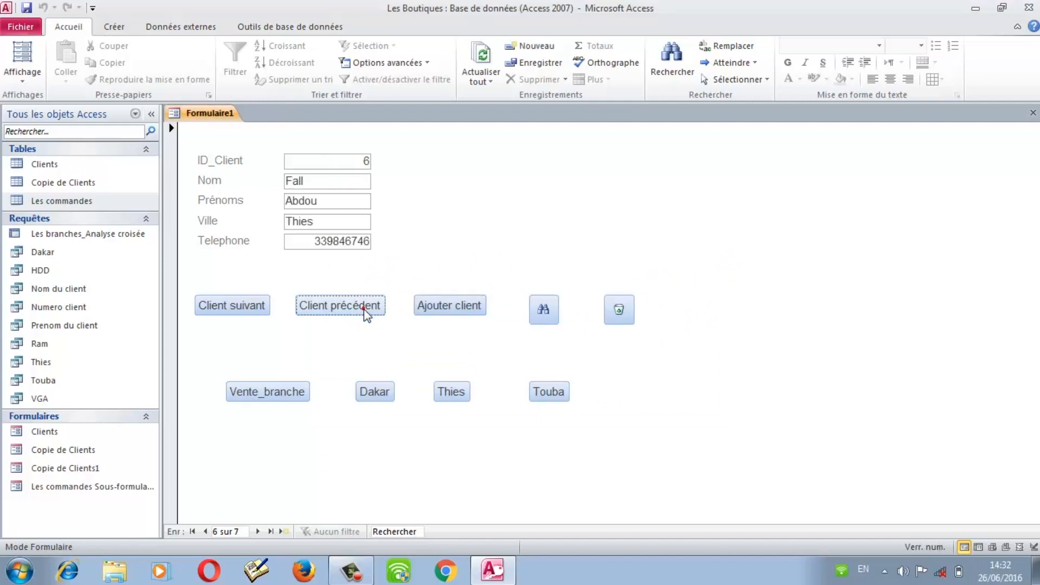
pyautogui.click(366, 310)
pyautogui.click(248, 312)
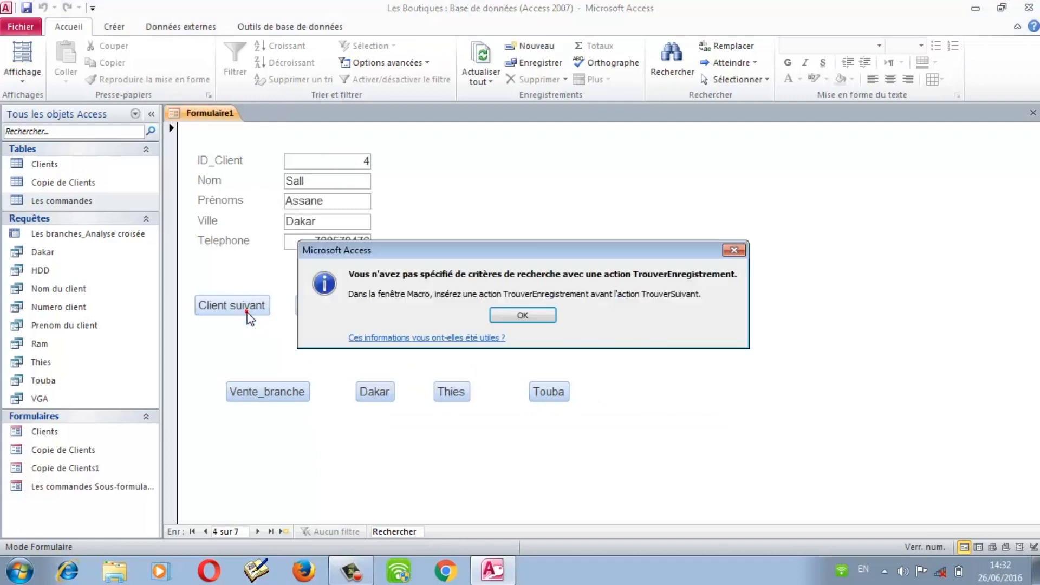
pyautogui.click(515, 316)
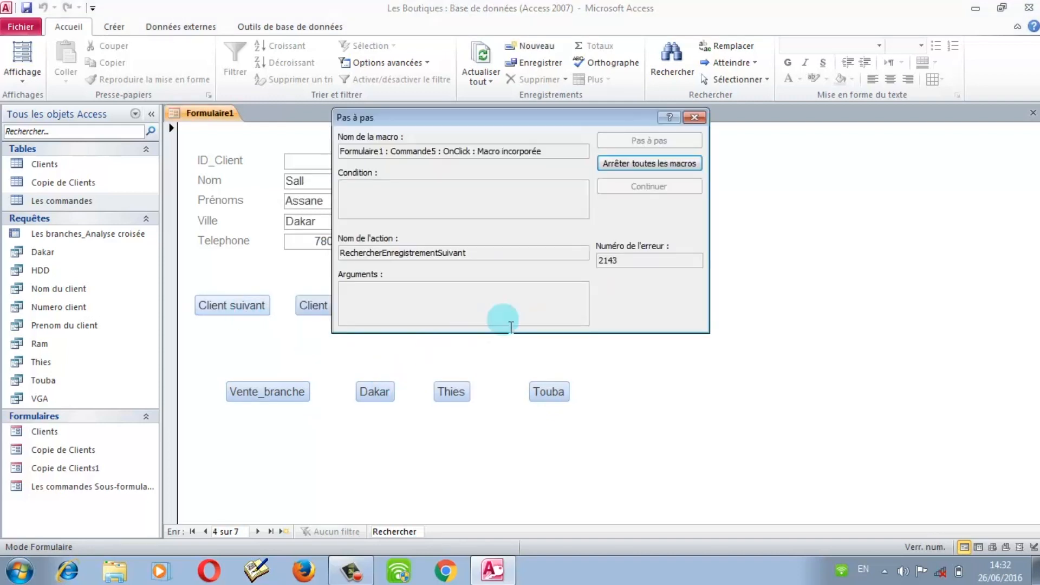
pyautogui.click(695, 118)
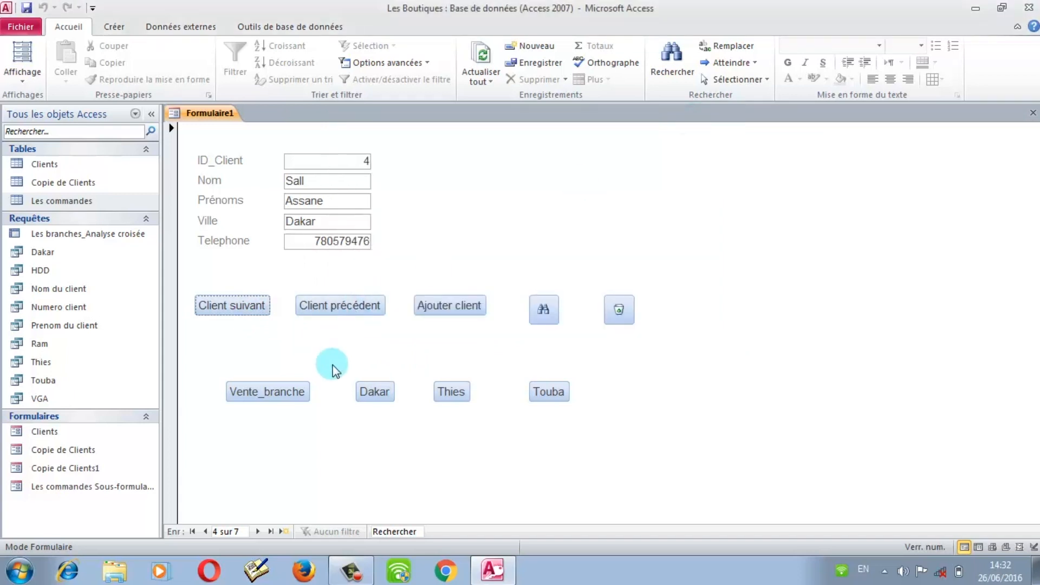
# Step: Open and close the Vente_branche, Dakar, Thies and Touba query results, then retest next-client
pyautogui.click(298, 390)
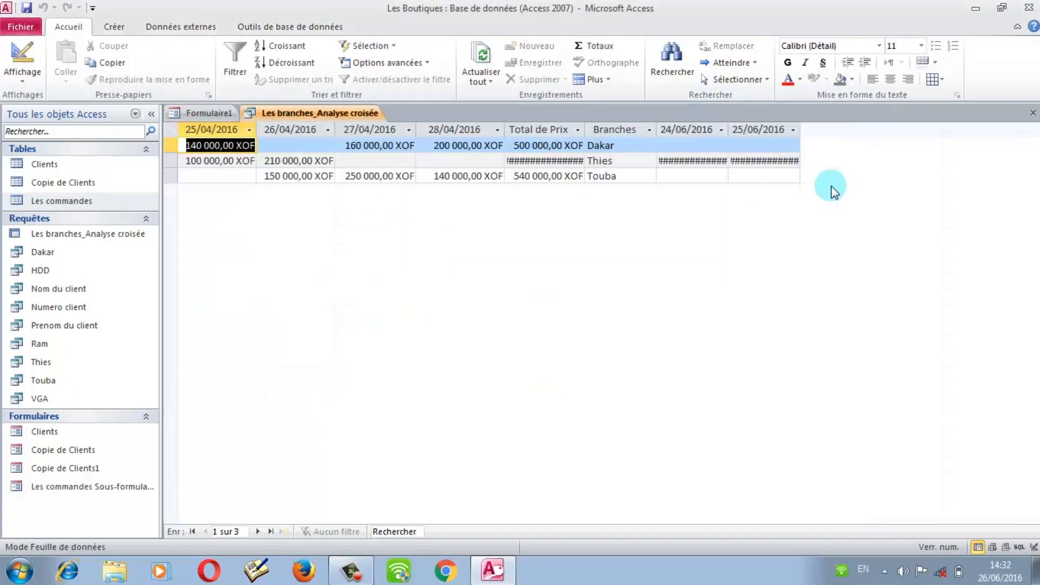
pyautogui.click(1033, 114)
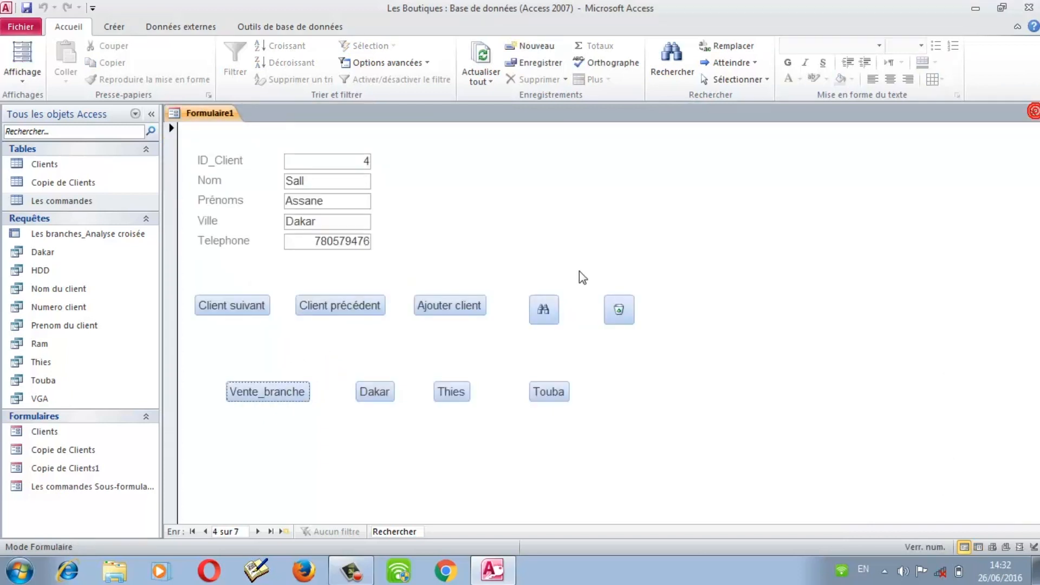
pyautogui.click(372, 394)
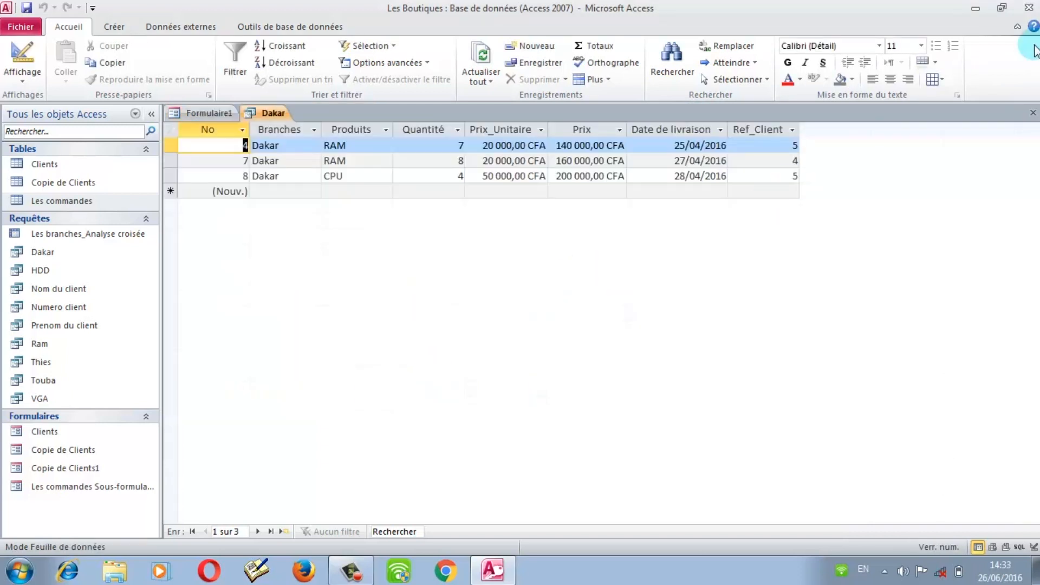
pyautogui.click(1033, 113)
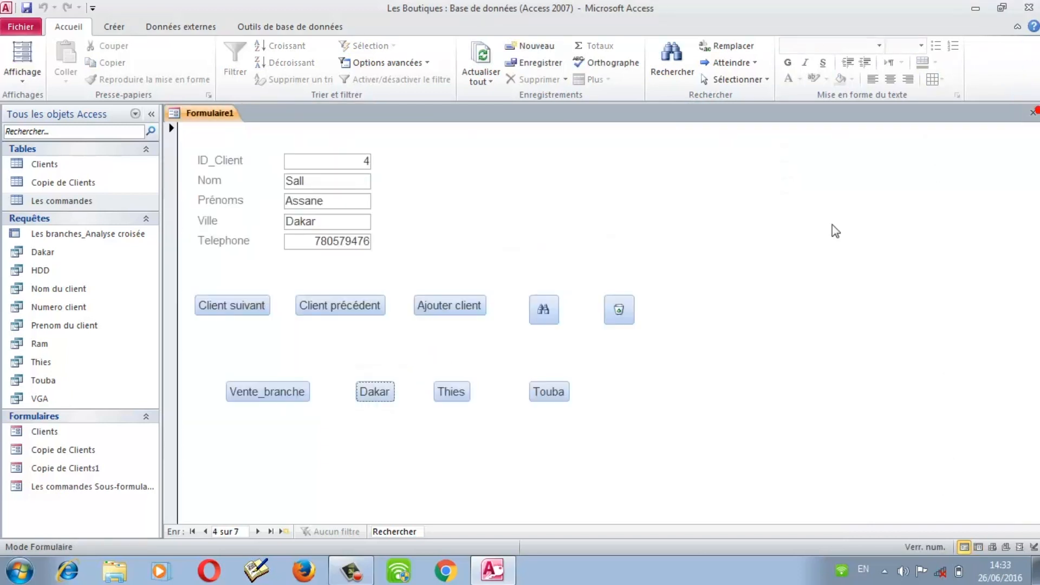
pyautogui.click(453, 391)
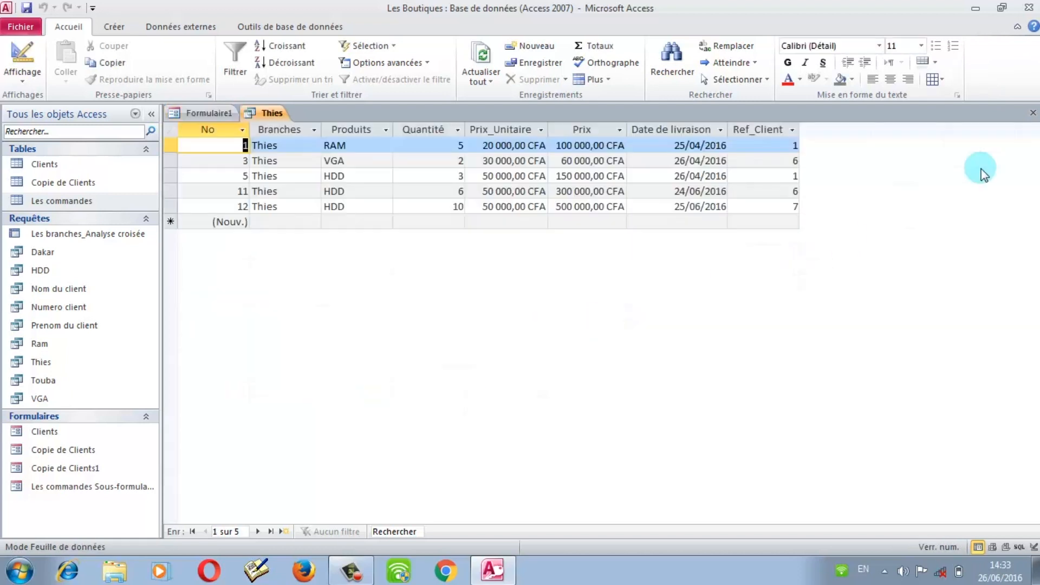
pyautogui.click(1032, 114)
pyautogui.click(548, 392)
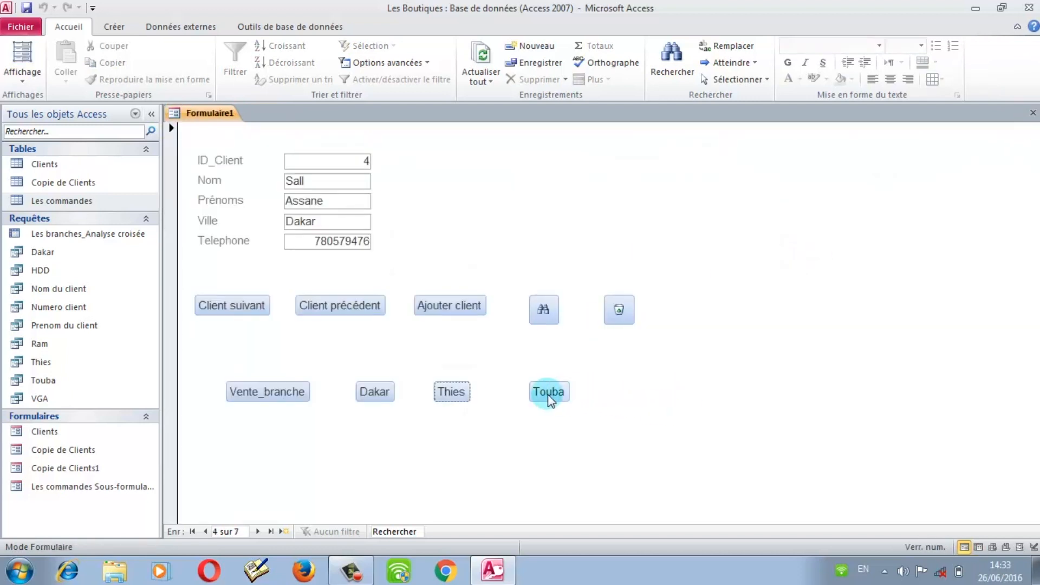
pyautogui.click(1033, 113)
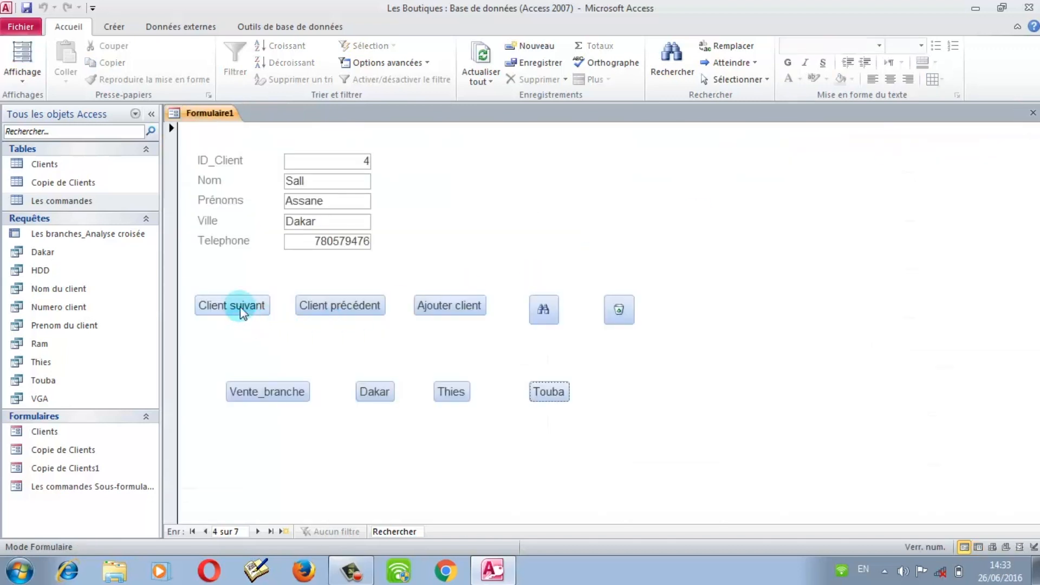
pyautogui.click(240, 307)
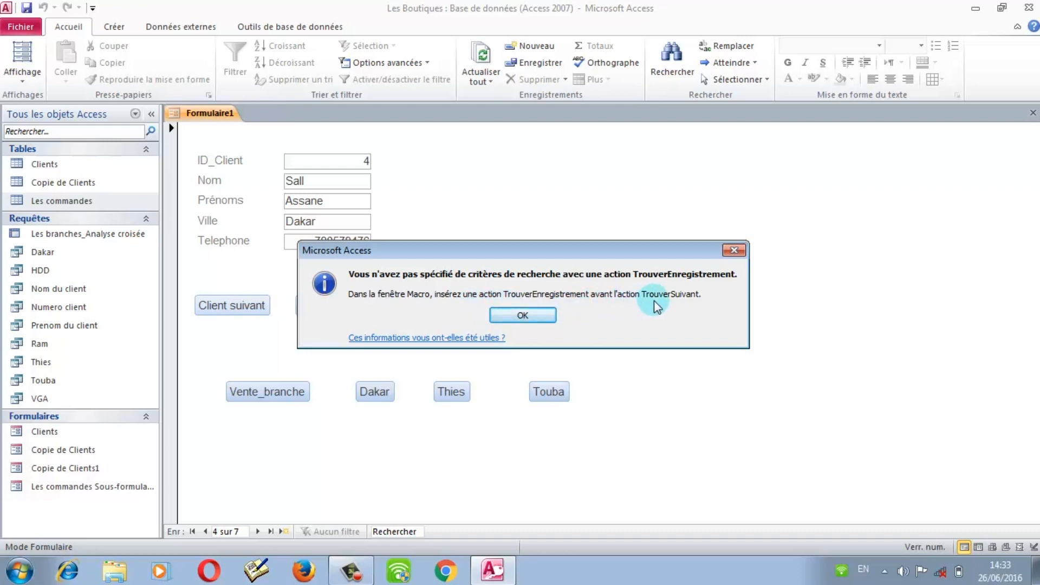
pyautogui.click(733, 252)
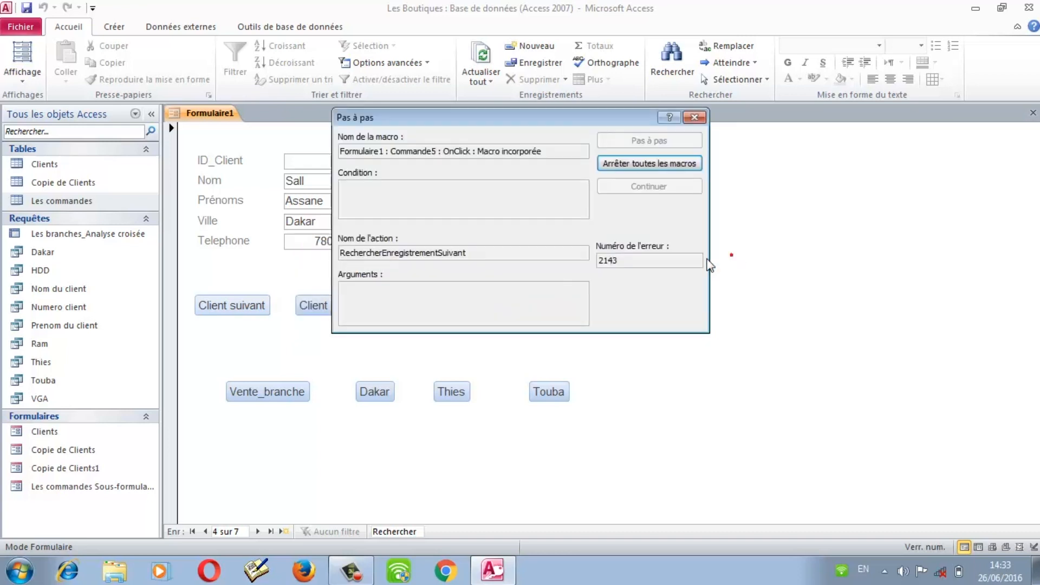
pyautogui.click(693, 119)
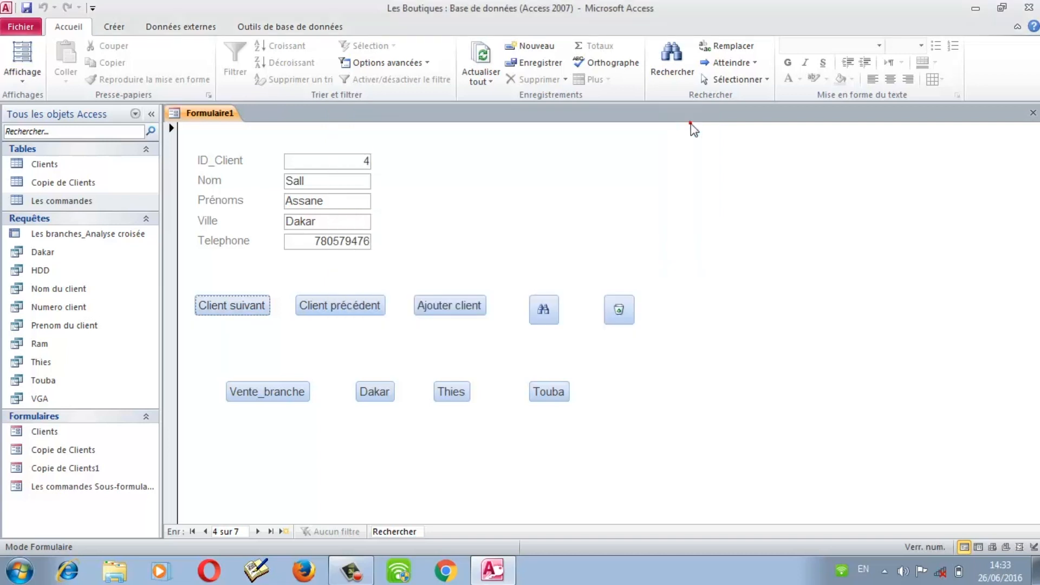
# Step: Return to Design view and delete the faulty Client suivant button
pyautogui.click(18, 84)
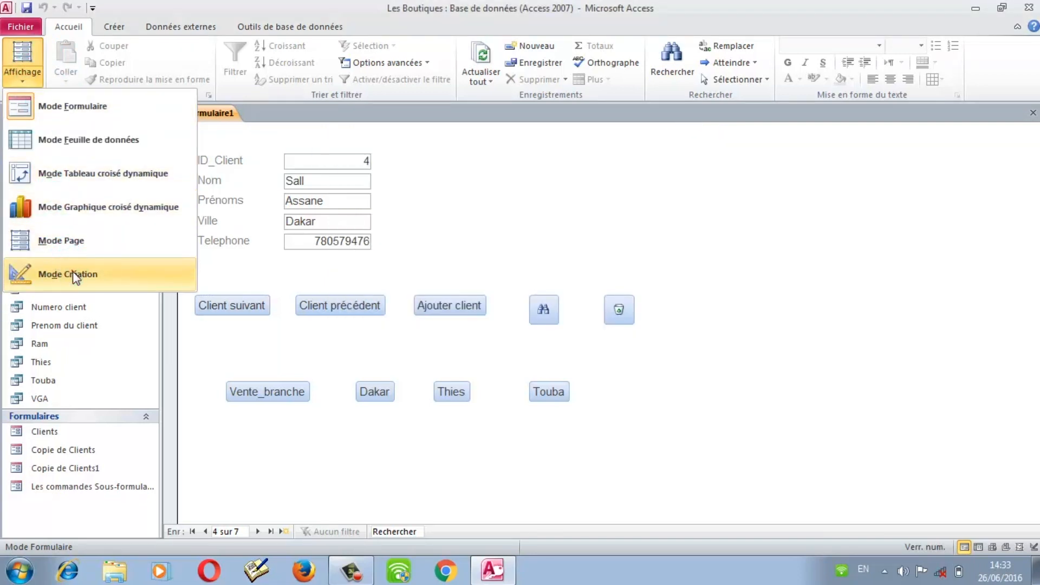
pyautogui.click(73, 271)
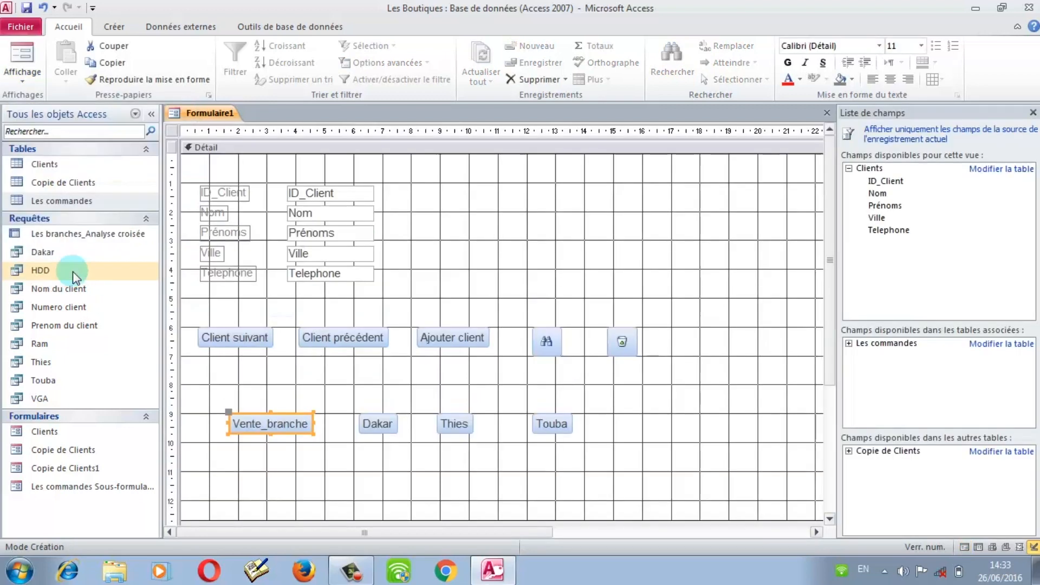
pyautogui.click(231, 343)
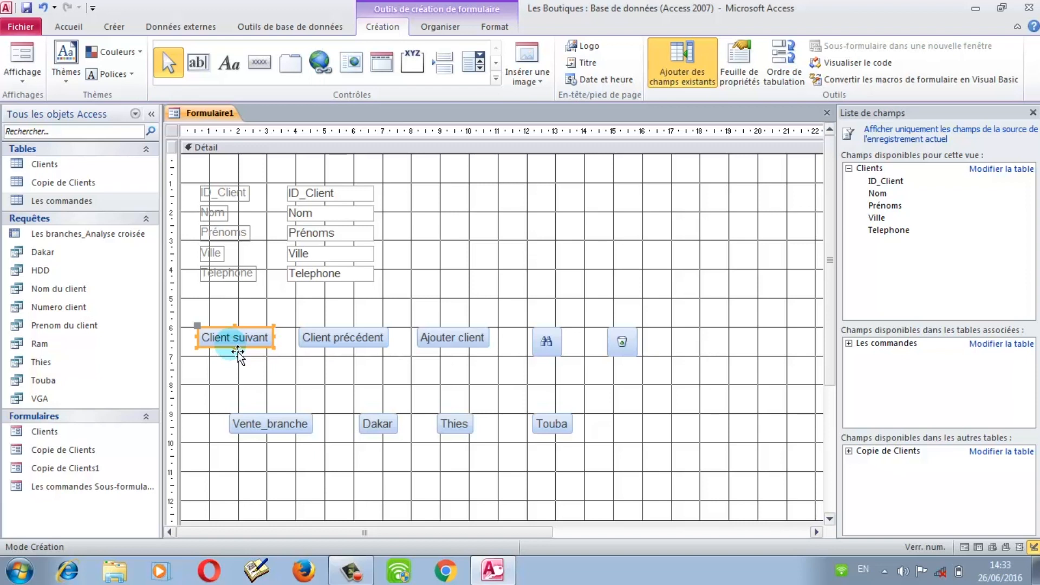
pyautogui.press('Delete')
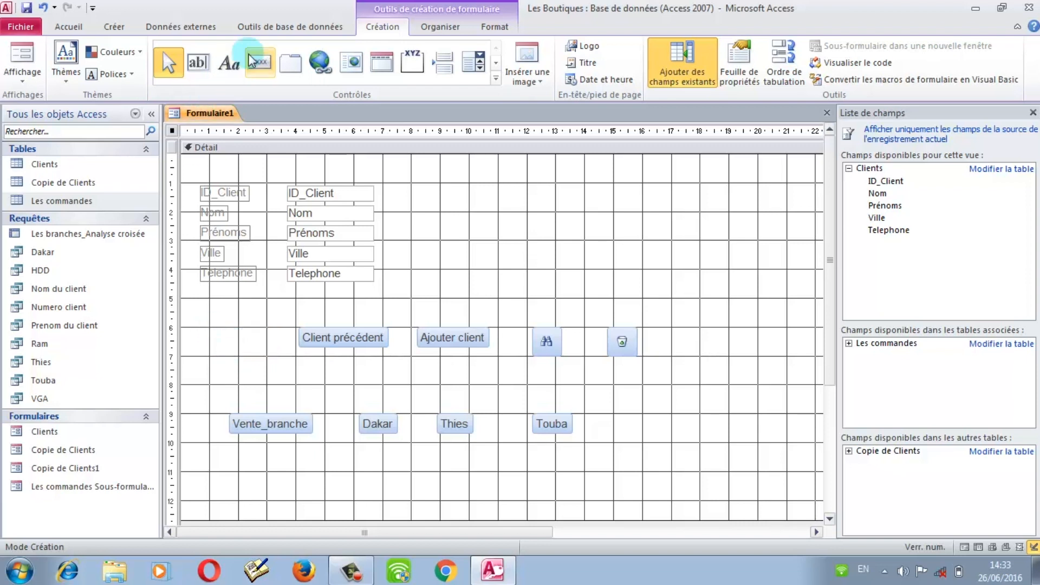
# Step: Draw a replacement next-record button in its place, labelled Client suivant
pyautogui.click(252, 59)
pyautogui.moveTo(207, 329); pyautogui.dragTo(264, 358)
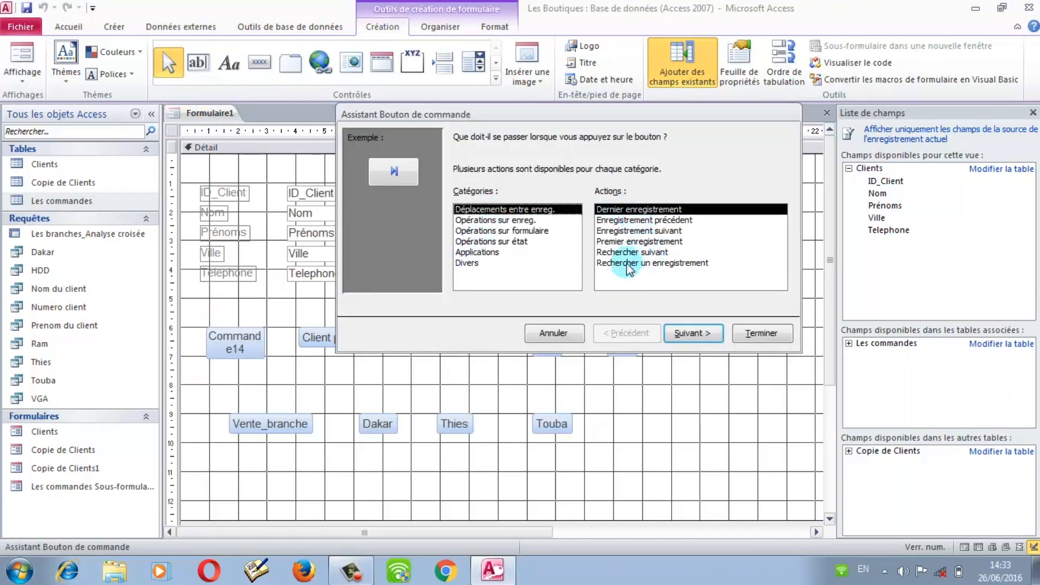
pyautogui.click(626, 232)
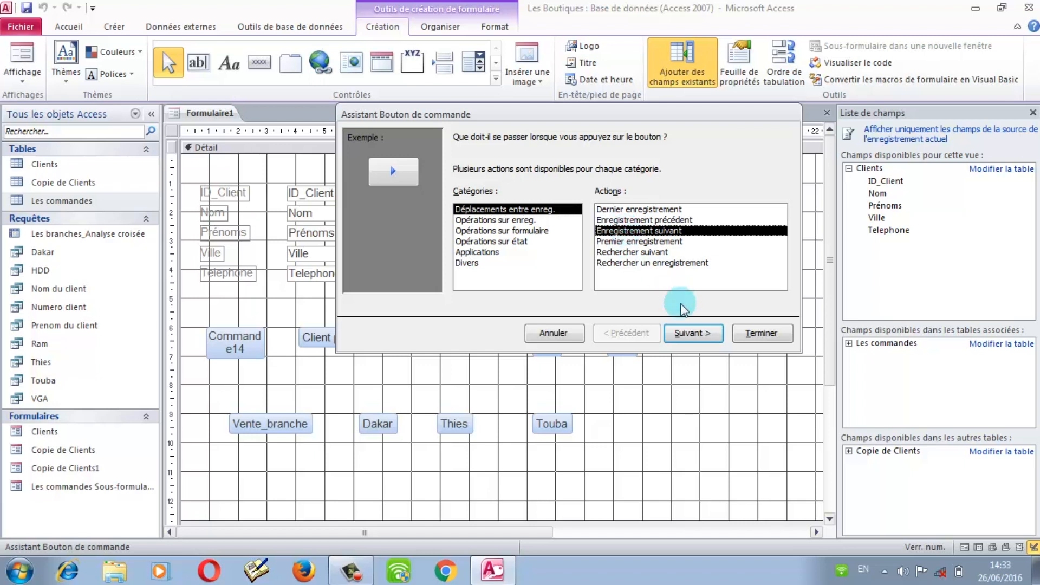
pyautogui.click(687, 334)
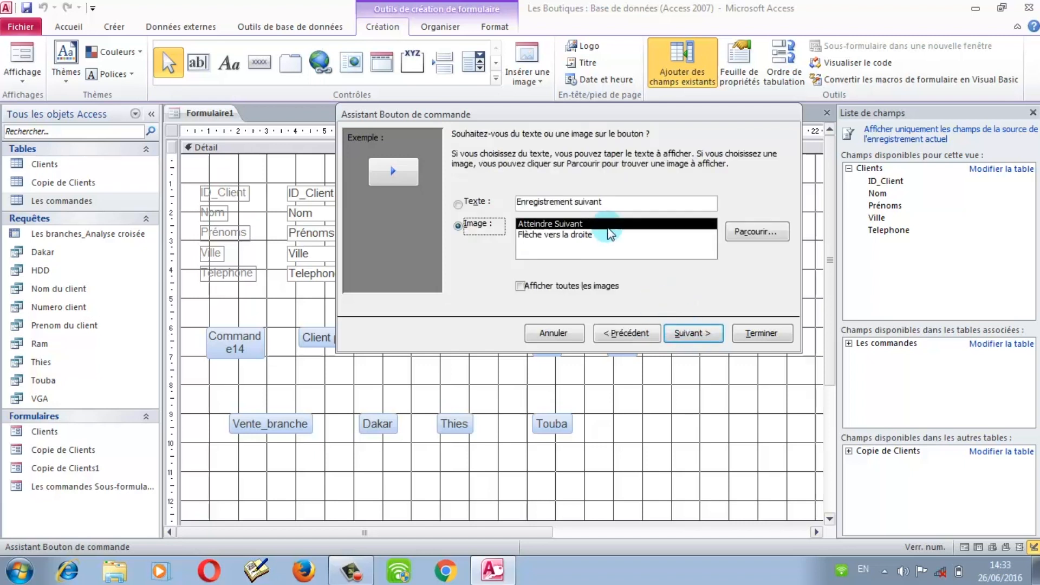
pyautogui.click(477, 203)
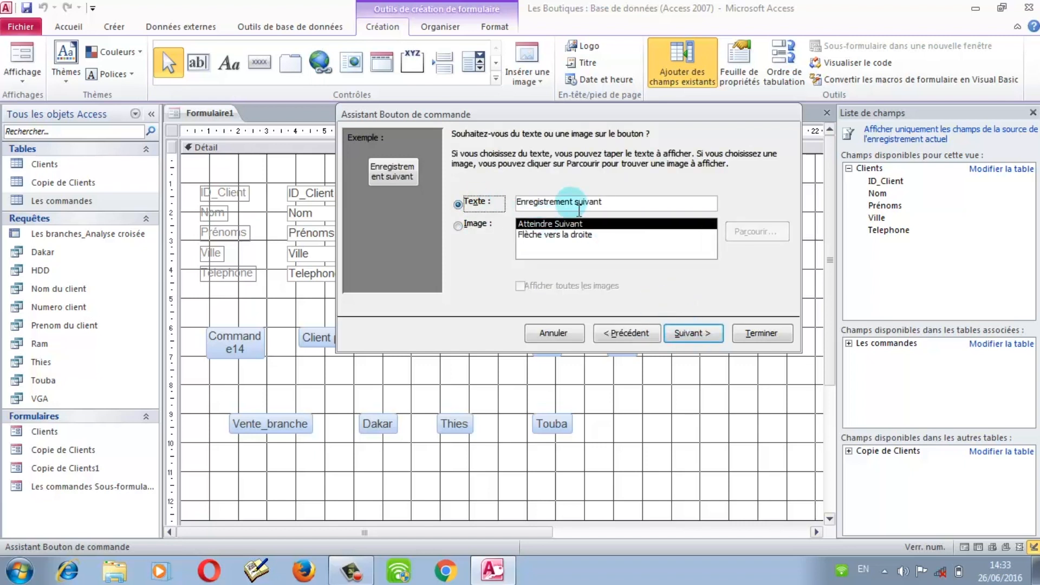
pyautogui.moveTo(573, 204); pyautogui.dragTo(517, 205)
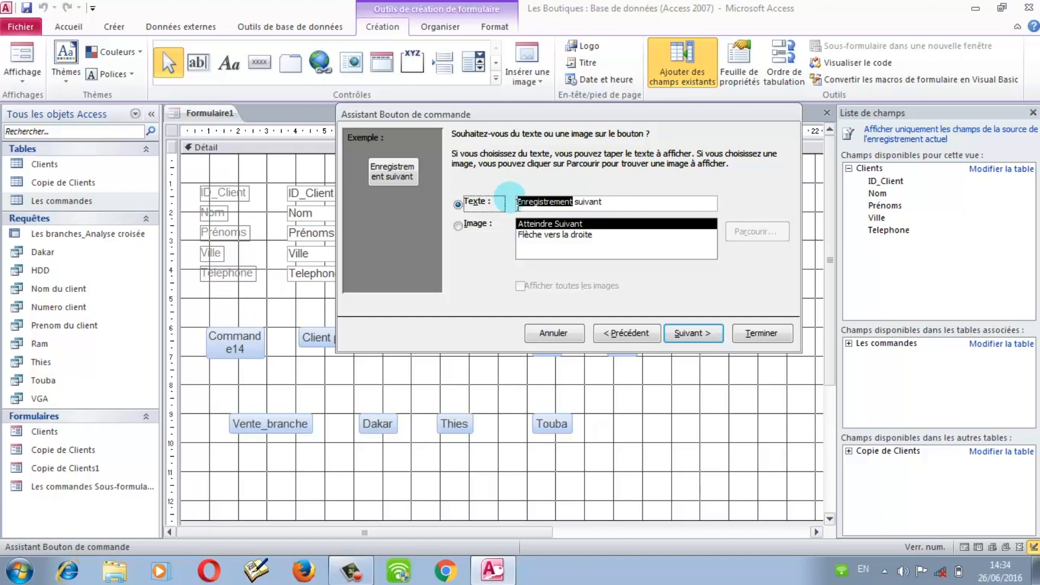
pyautogui.click(575, 205)
pyautogui.press('BackSpace')
pyautogui.press('BackSpace')
pyautogui.press('BackSpace')
pyautogui.press('BackSpace')
pyautogui.press('BackSpace')
pyautogui.press('BackSpace')
pyautogui.press('BackSpace')
pyautogui.press('BackSpace')
pyautogui.press('BackSpace')
pyautogui.press('BackSpace')
pyautogui.press('BackSpace')
pyautogui.press('BackSpace')
pyautogui.press('BackSpace')
pyautogui.press('BackSpace')
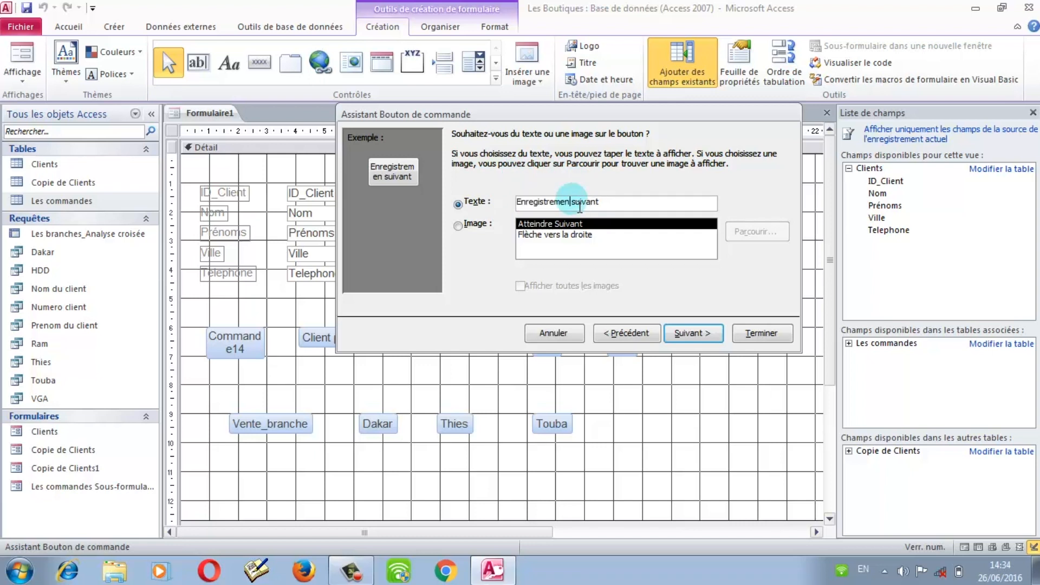
pyautogui.write('Client')
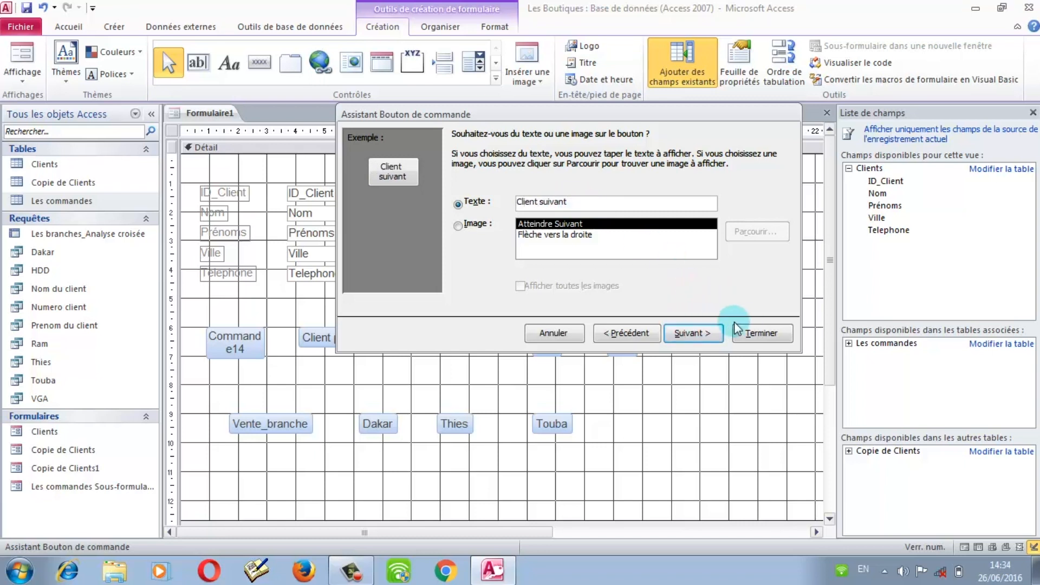
pyautogui.click(768, 333)
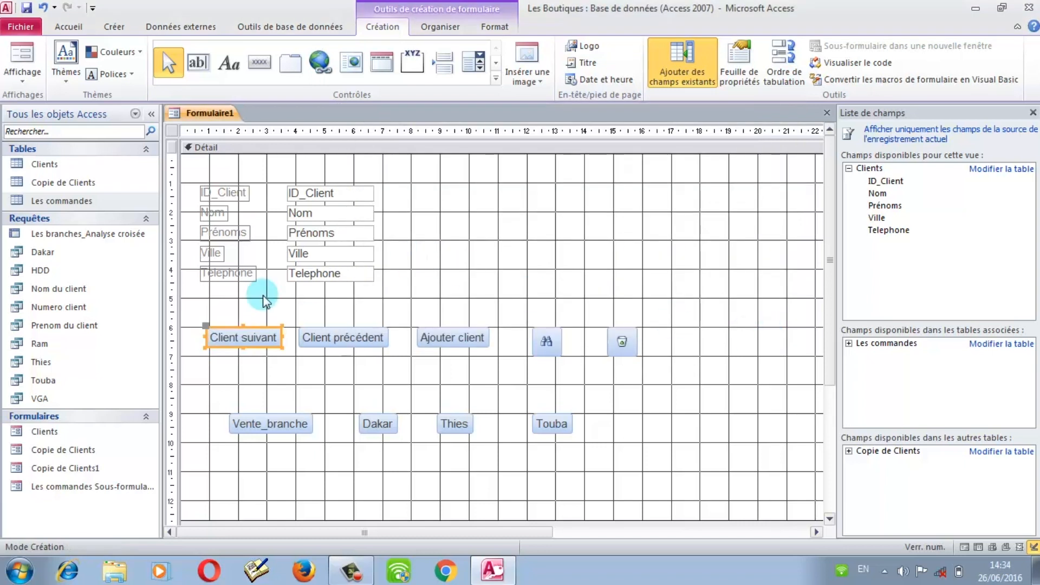
# Step: Switch to Form view and click Client suivant five times to reach record 7 of 7
pyautogui.click(21, 84)
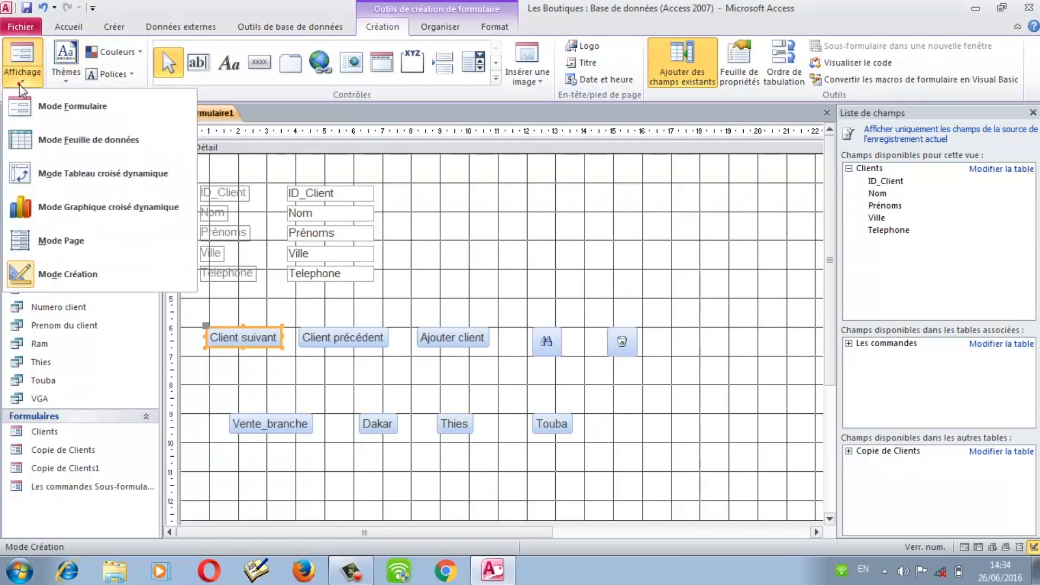
pyautogui.click(38, 106)
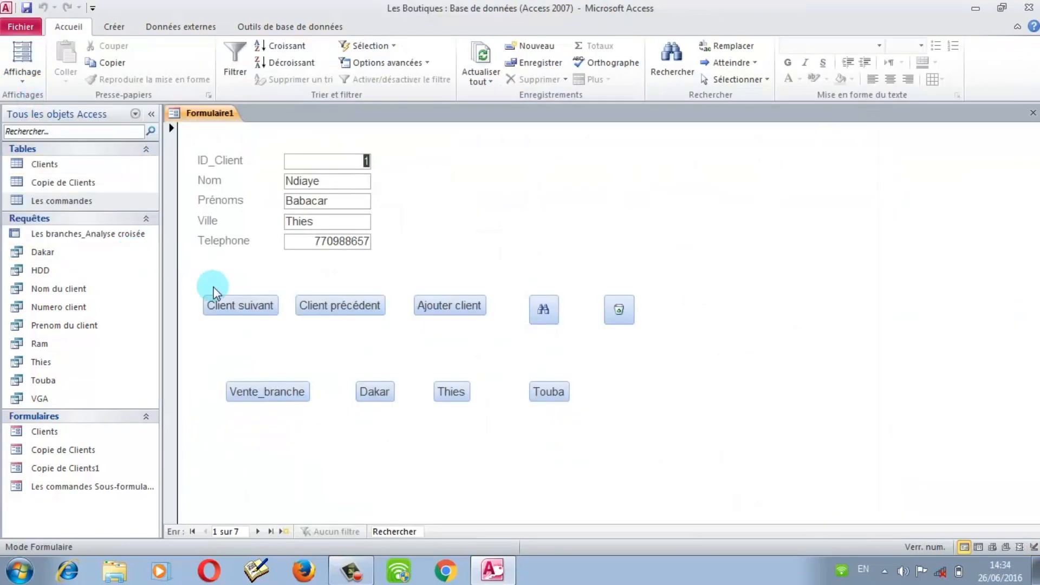
pyautogui.click(241, 308)
pyautogui.click(242, 307)
pyautogui.click(241, 307)
pyautogui.click(241, 307)
pyautogui.click(242, 307)
pyautogui.click(242, 308)
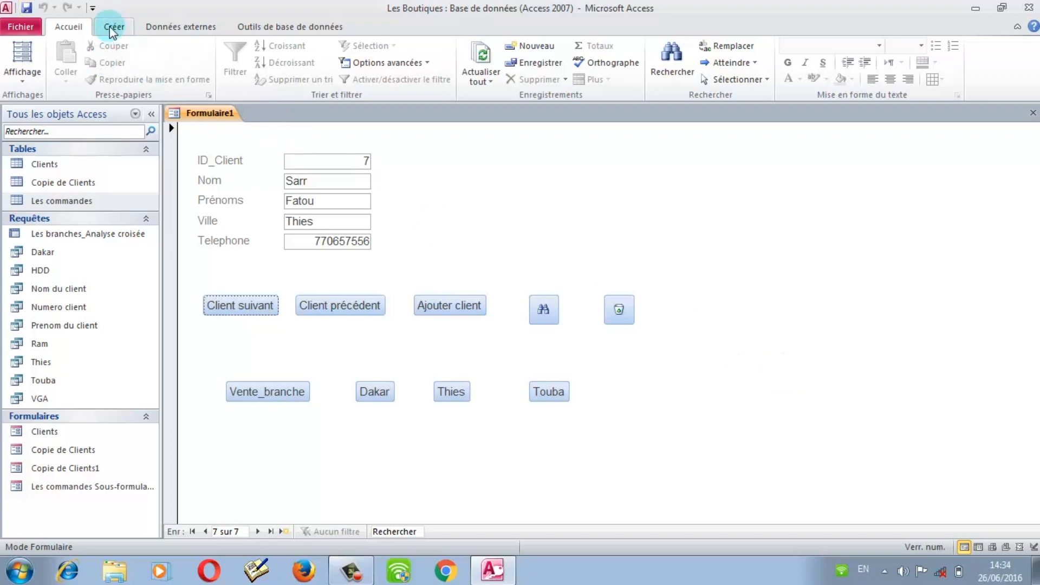
pyautogui.click(20, 80)
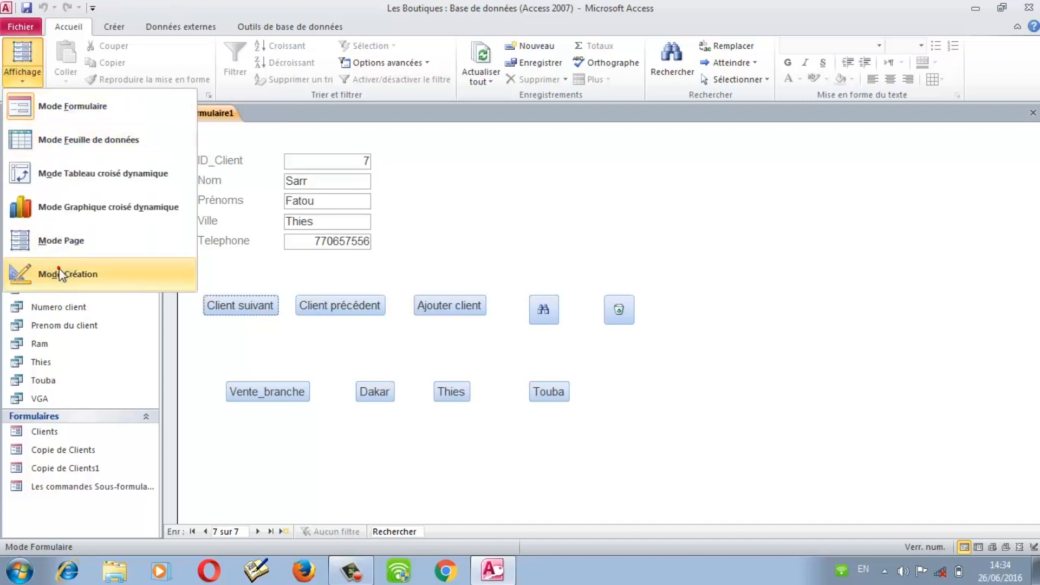
# Step: In Design view, draw a close-form button below Vente_branche with the text Fermer formulaire
pyautogui.click(50, 273)
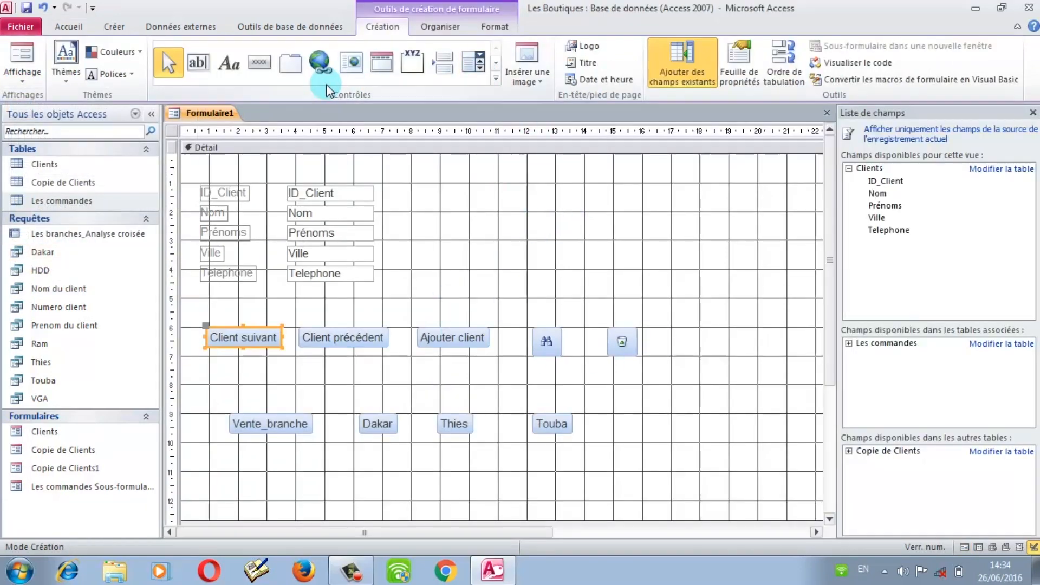
pyautogui.click(265, 66)
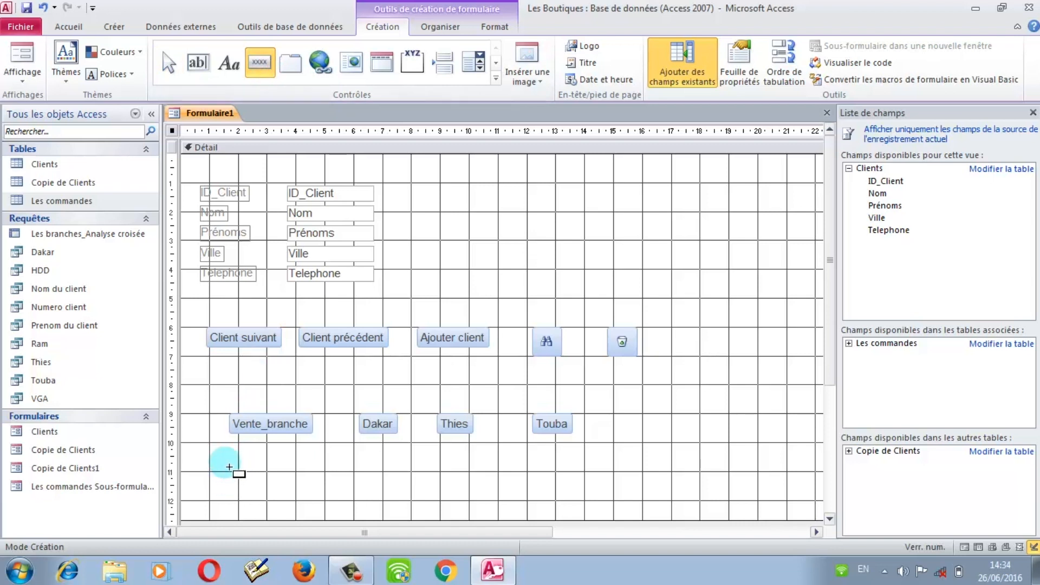
pyautogui.moveTo(228, 464); pyautogui.dragTo(382, 512)
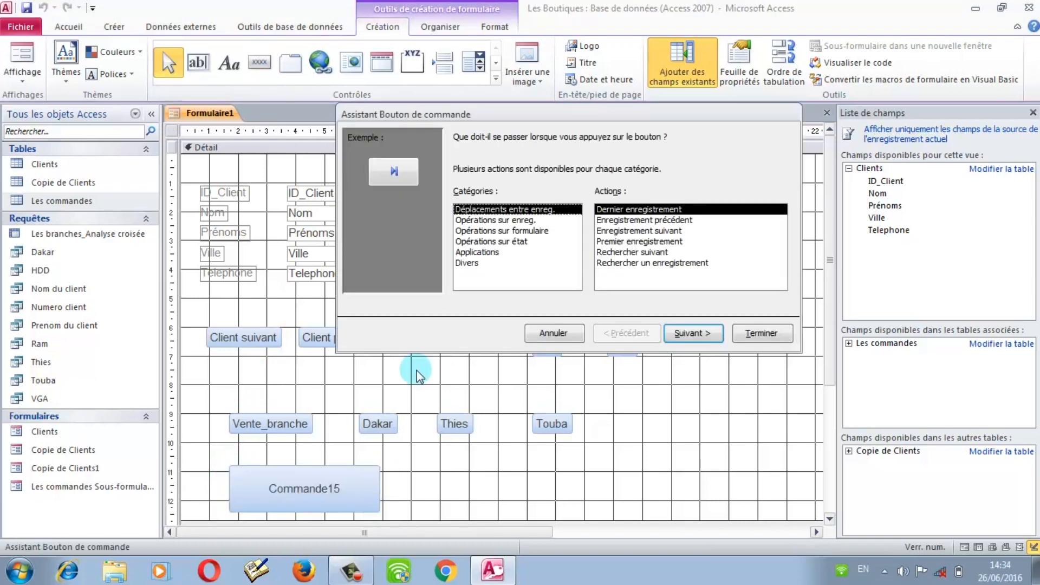
pyautogui.click(502, 231)
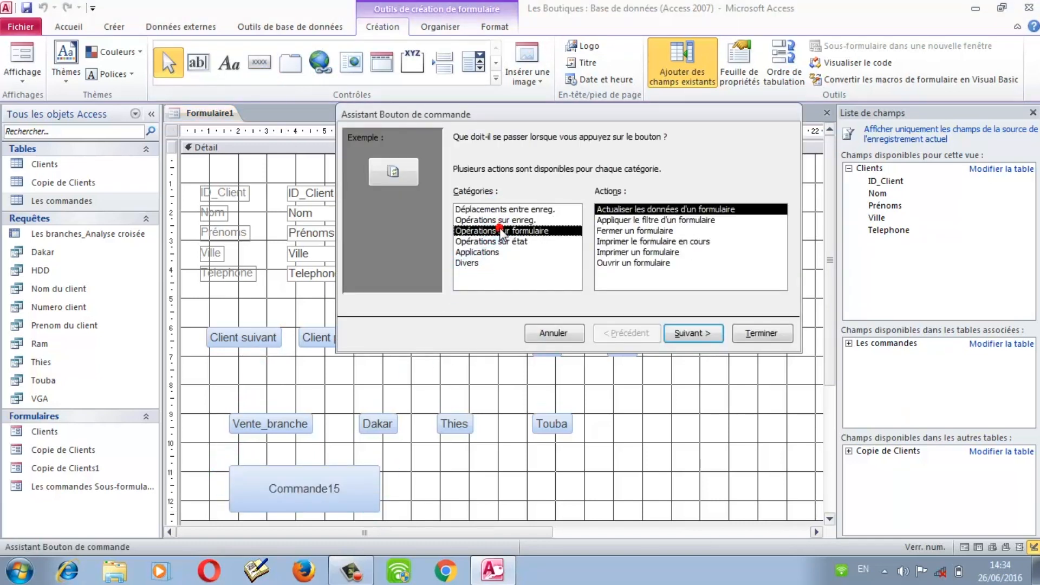
pyautogui.click(633, 231)
pyautogui.click(691, 333)
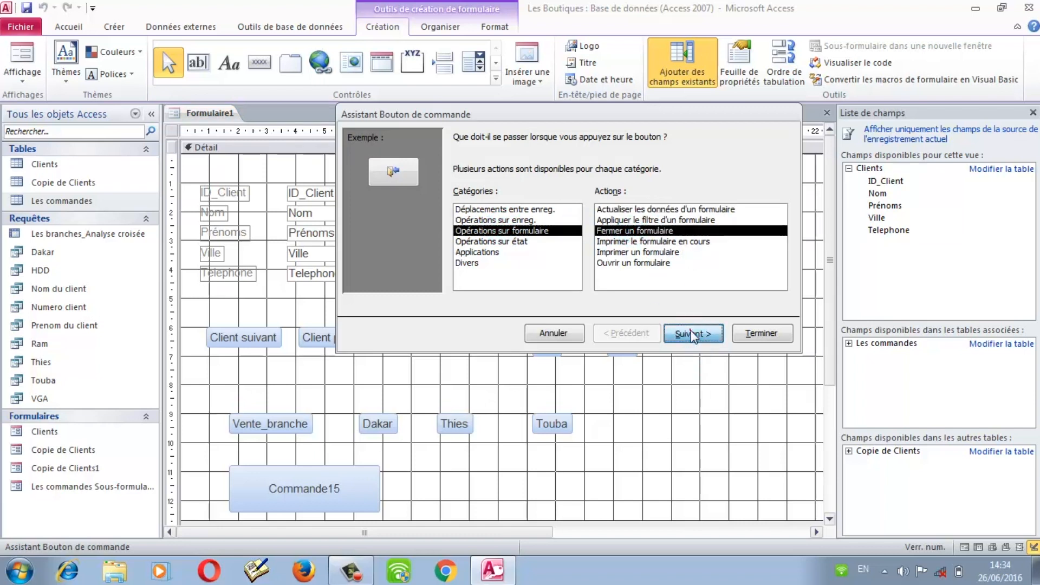
pyautogui.click(467, 225)
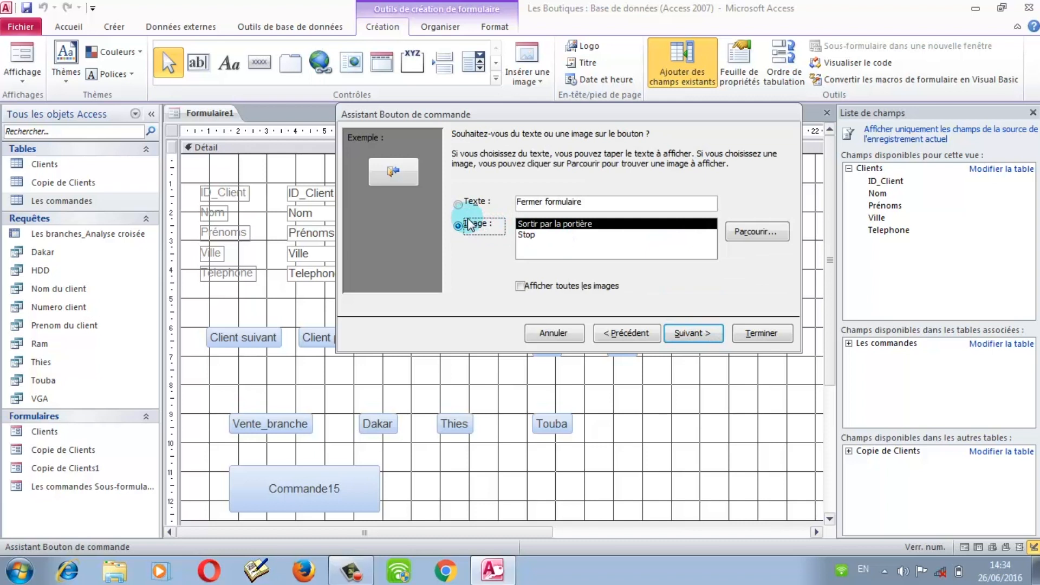
pyautogui.press('Tab')
pyautogui.press('Down')
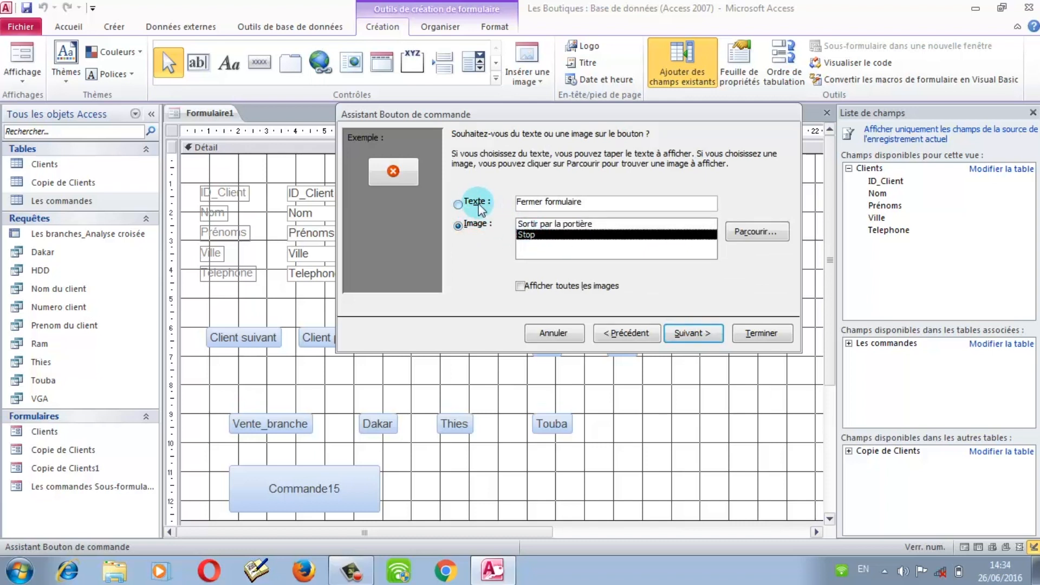
pyautogui.click(478, 204)
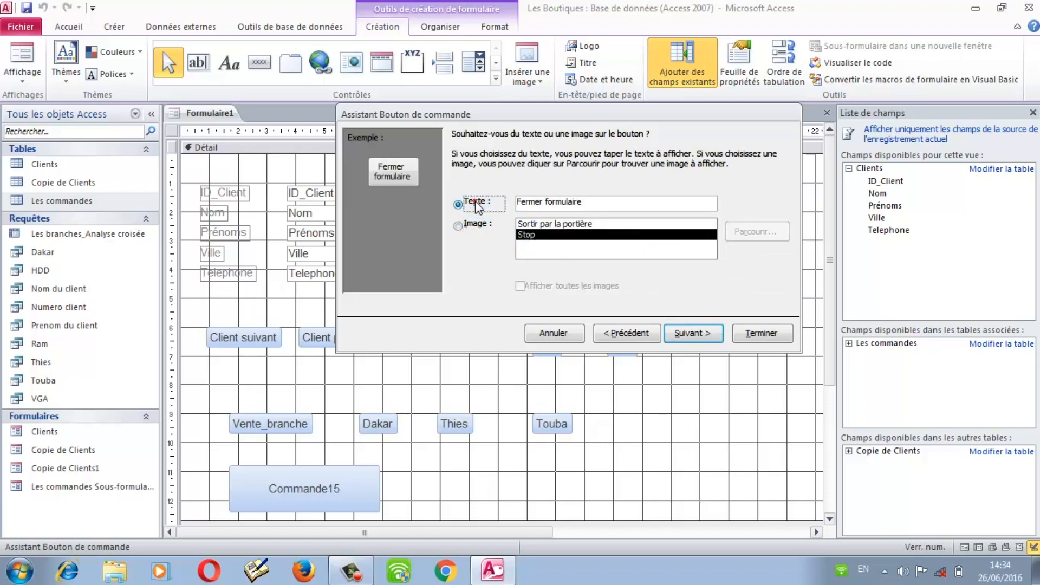
pyautogui.click(759, 333)
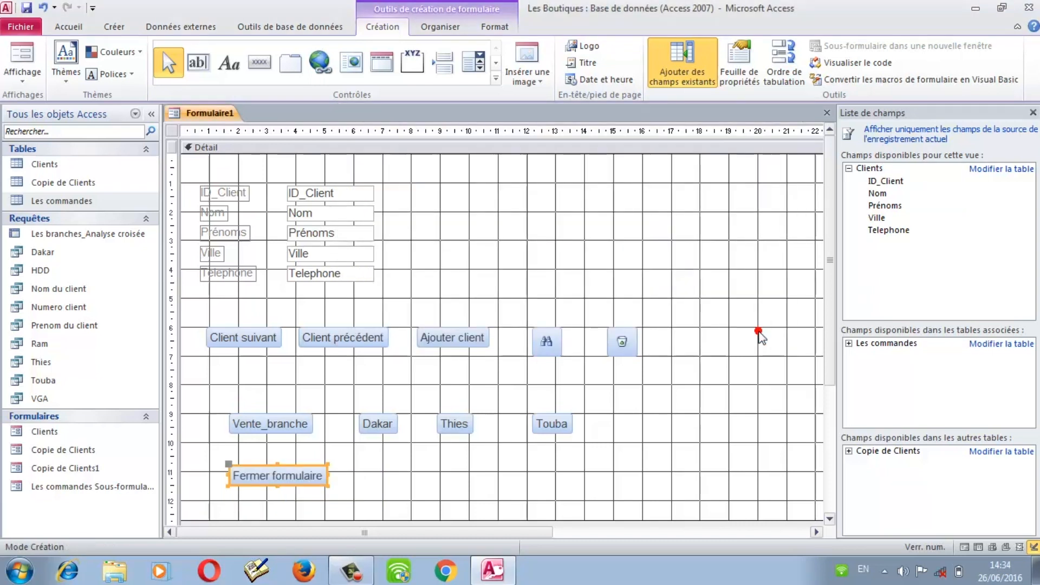
# Step: Draw a button beside Fermer formulaire that quits the application, showing the Stop picture
pyautogui.click(260, 63)
pyautogui.moveTo(487, 463); pyautogui.dragTo(640, 511)
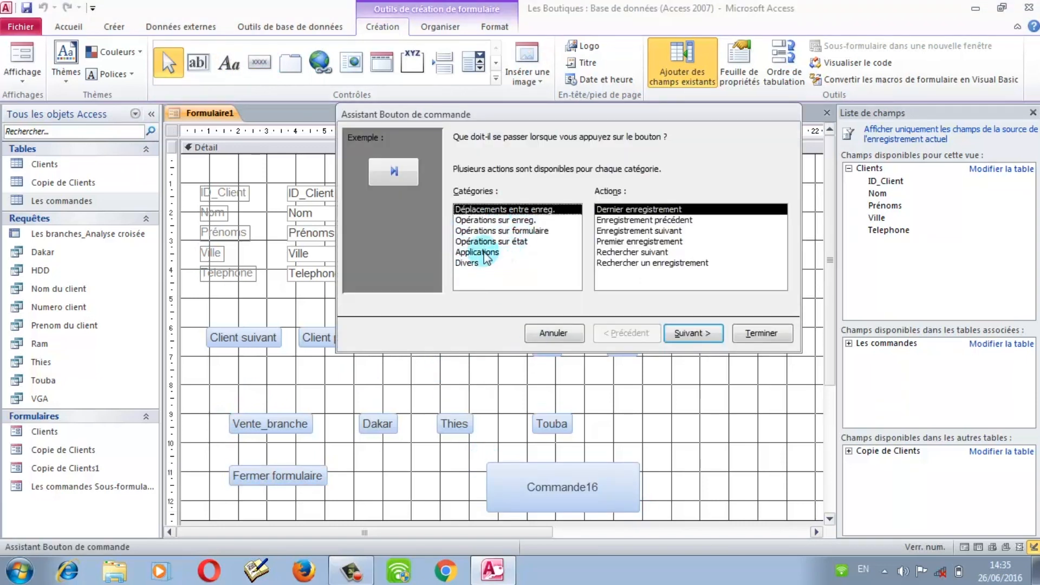
pyautogui.click(482, 252)
pyautogui.click(634, 215)
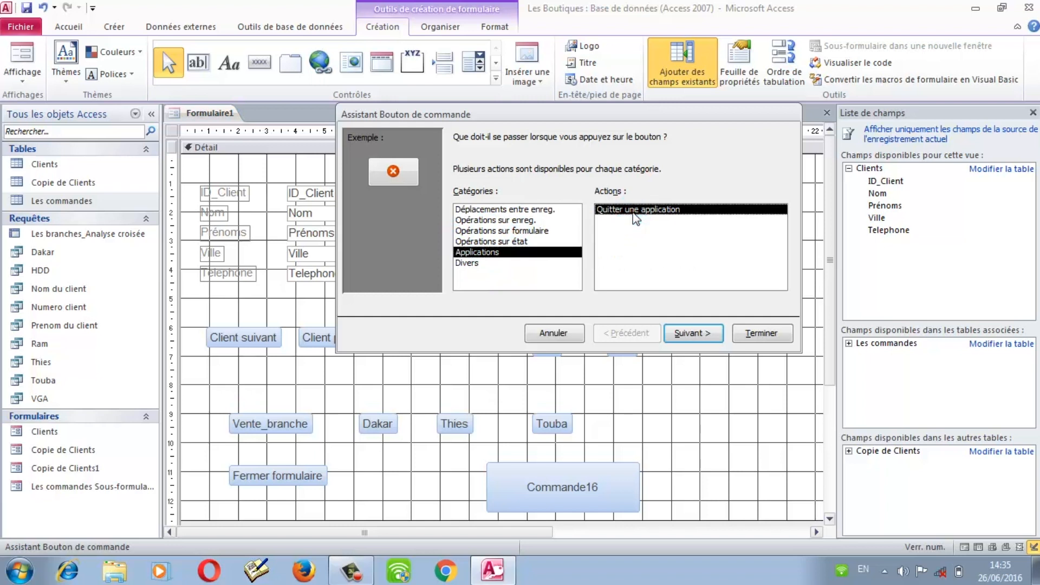
pyautogui.click(689, 330)
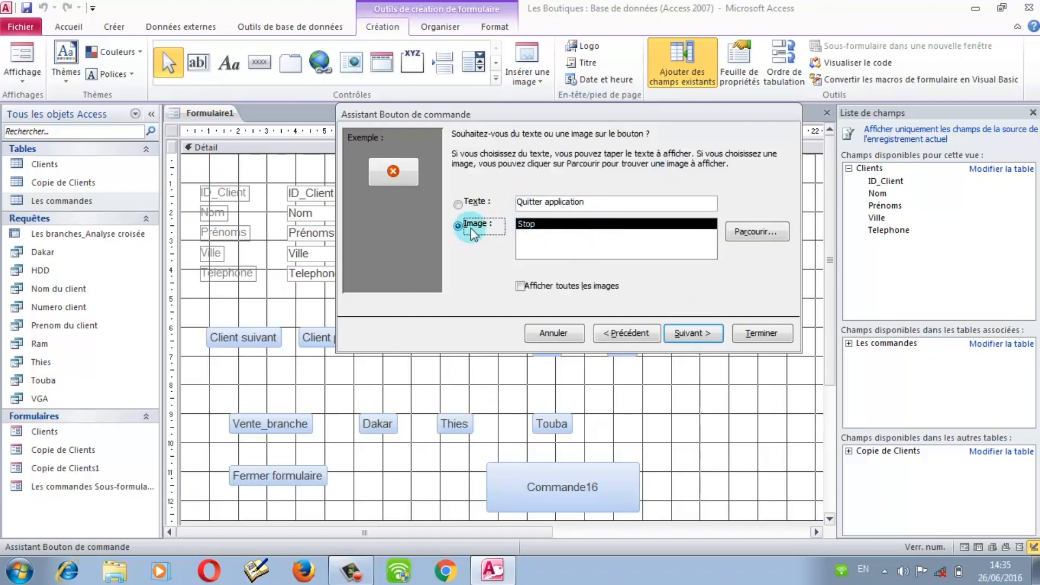
pyautogui.click(467, 204)
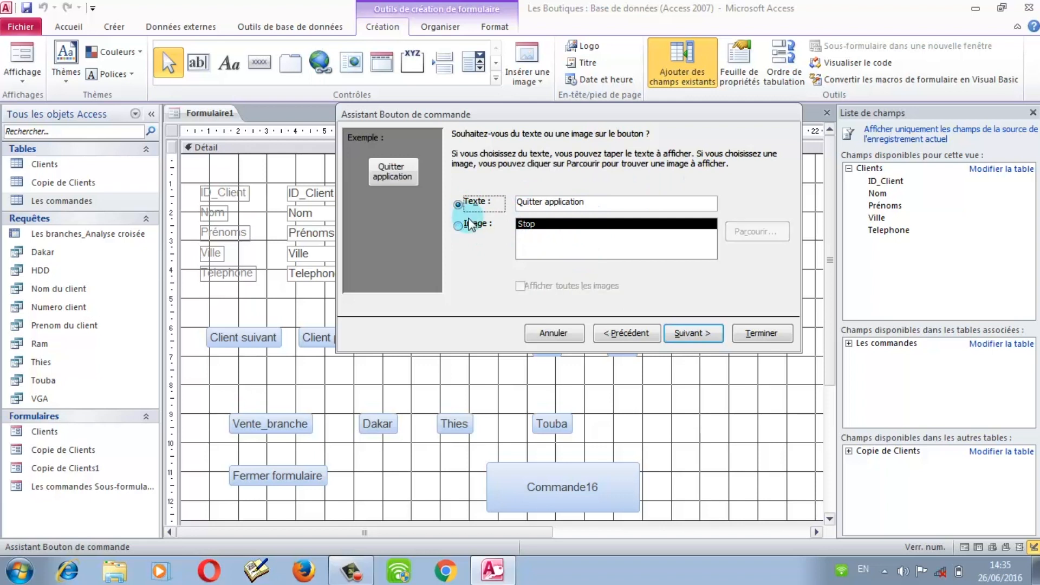
pyautogui.click(468, 224)
pyautogui.click(762, 333)
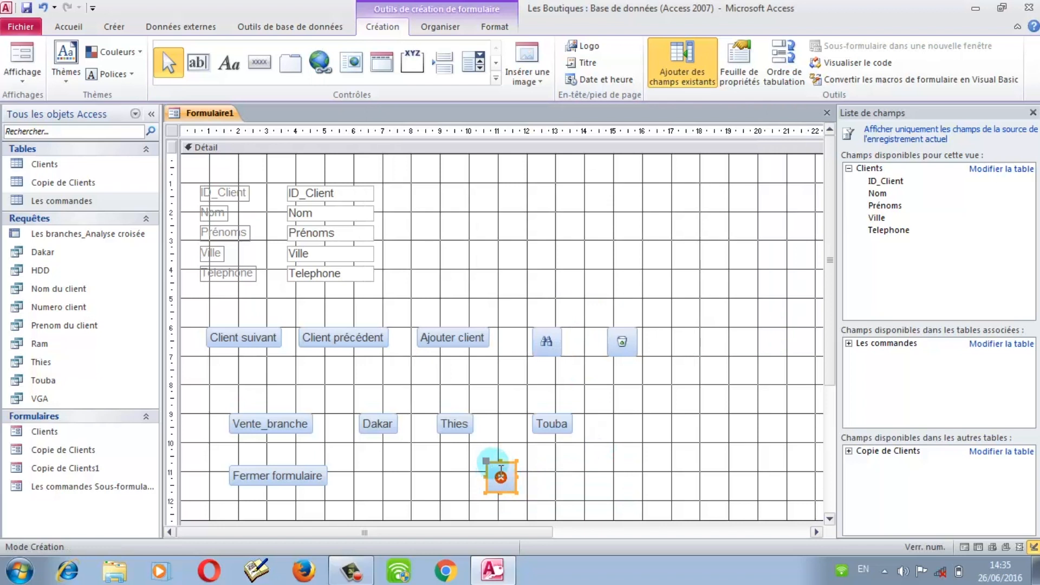
# Step: Move the stop button to the form's lower right and make it wider and slightly taller
pyautogui.moveTo(499, 475); pyautogui.dragTo(772, 464)
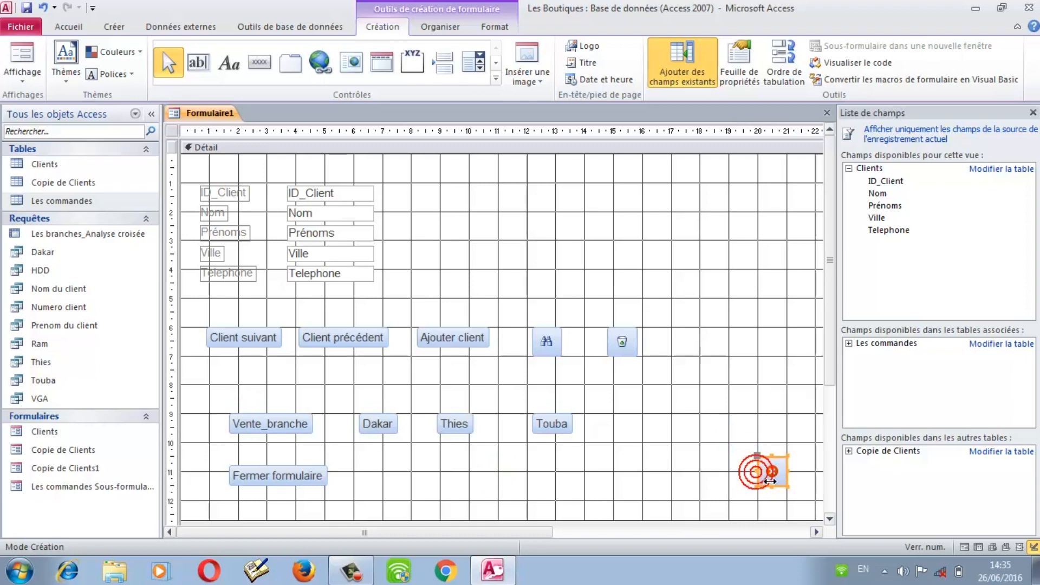
pyautogui.moveTo(759, 480); pyautogui.dragTo(769, 459)
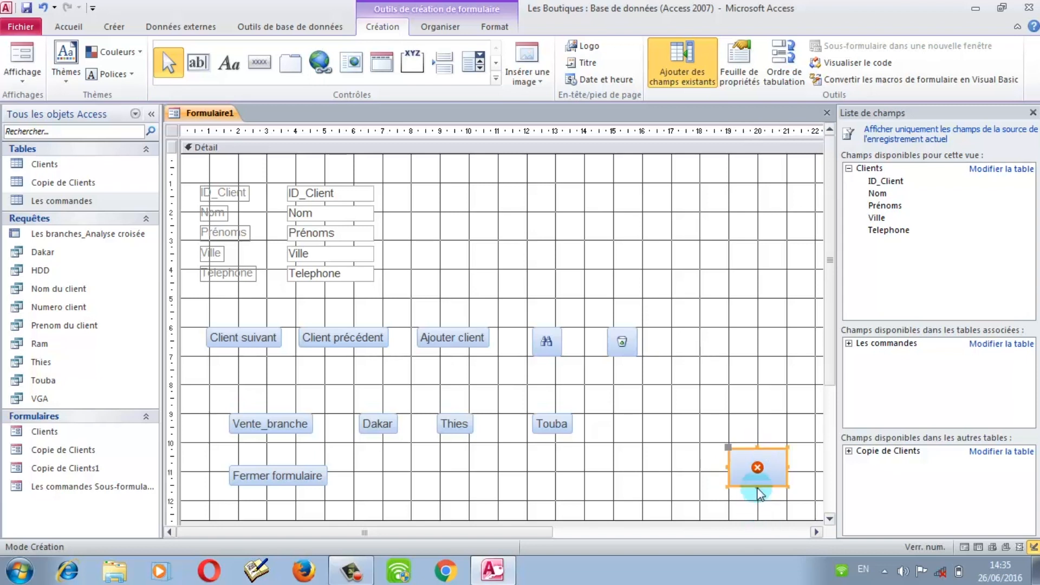
pyautogui.moveTo(769, 496); pyautogui.dragTo(770, 502)
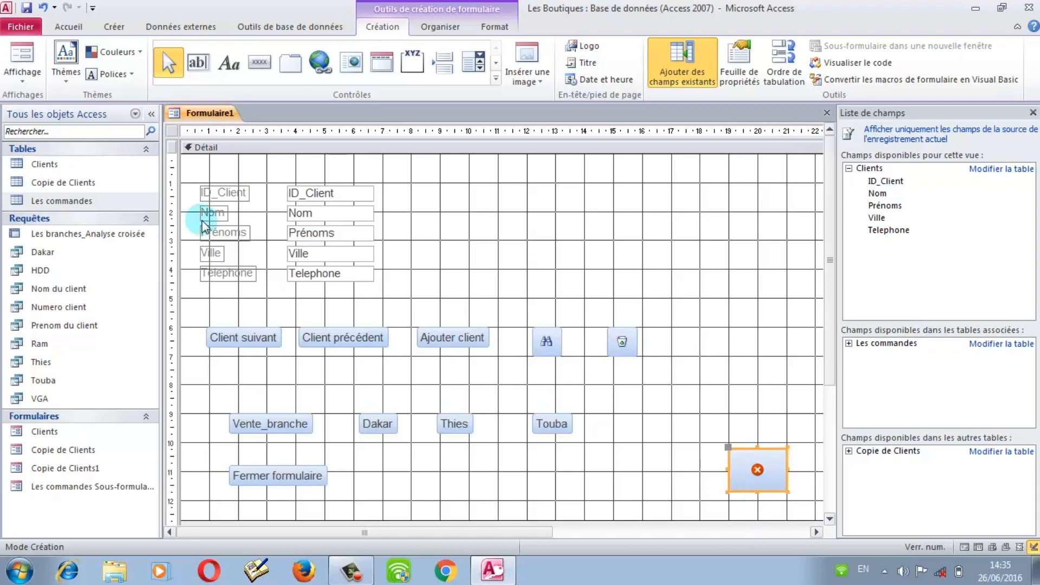
pyautogui.click(20, 86)
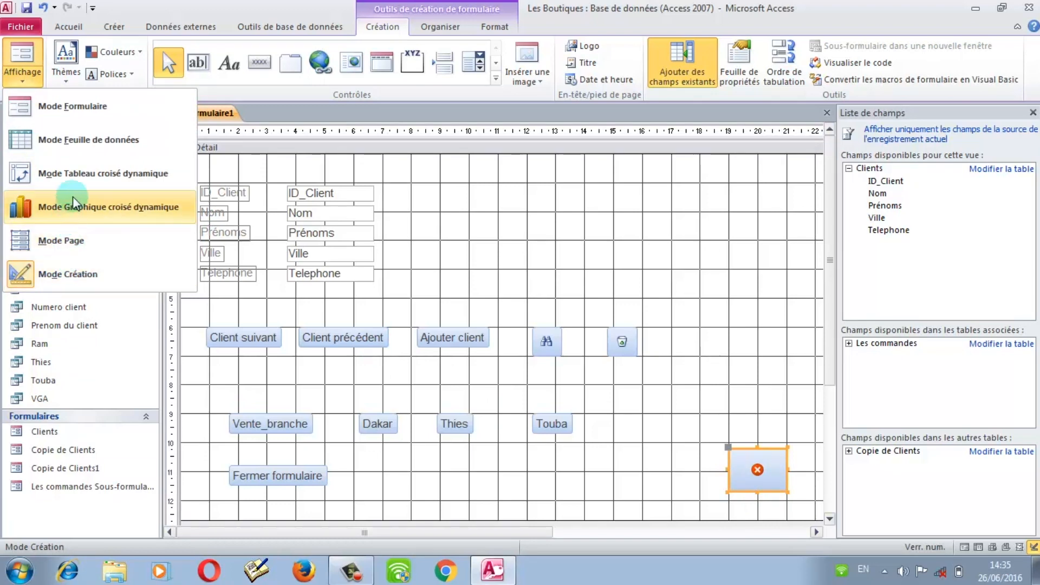
# Step: Test the Fermer formulaire button in Form view, triggering the prompt to save Formulaire1
pyautogui.click(92, 109)
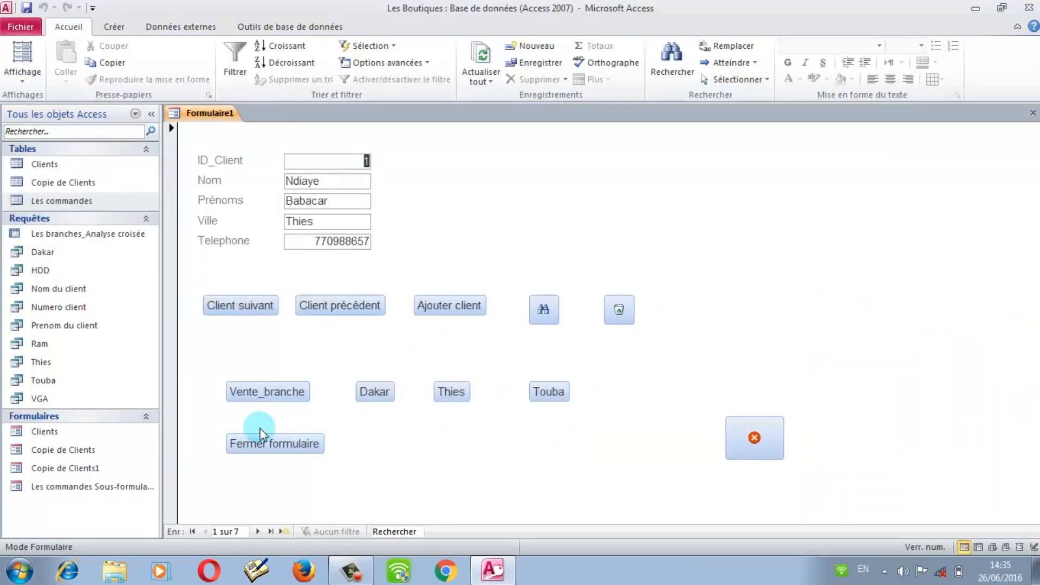
pyautogui.click(274, 445)
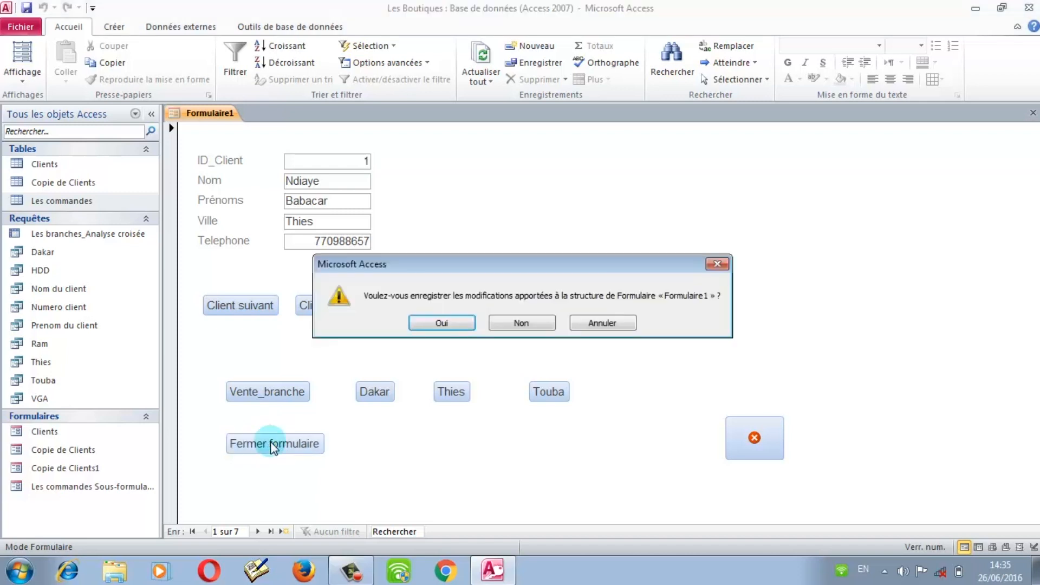
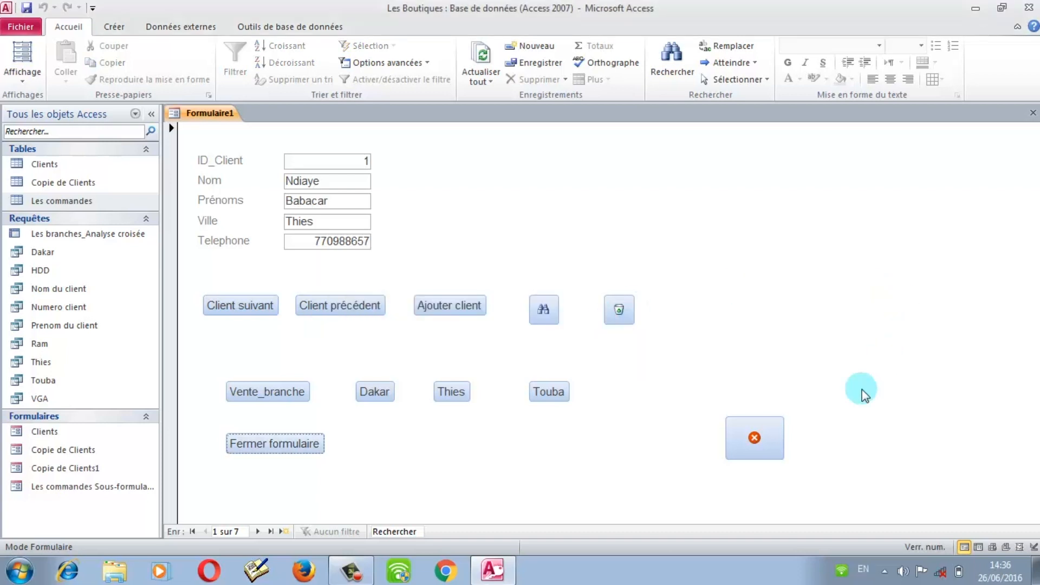
# Step: Cancel the quit prompt, save the client form as Formulaire1, and close it
pyautogui.click(753, 443)
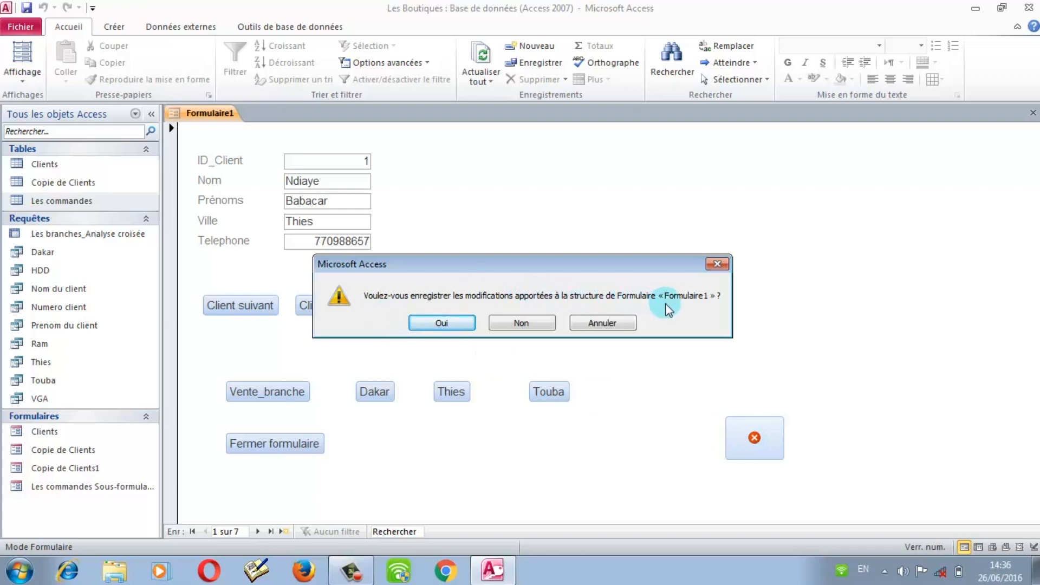
pyautogui.click(603, 323)
pyautogui.click(26, 8)
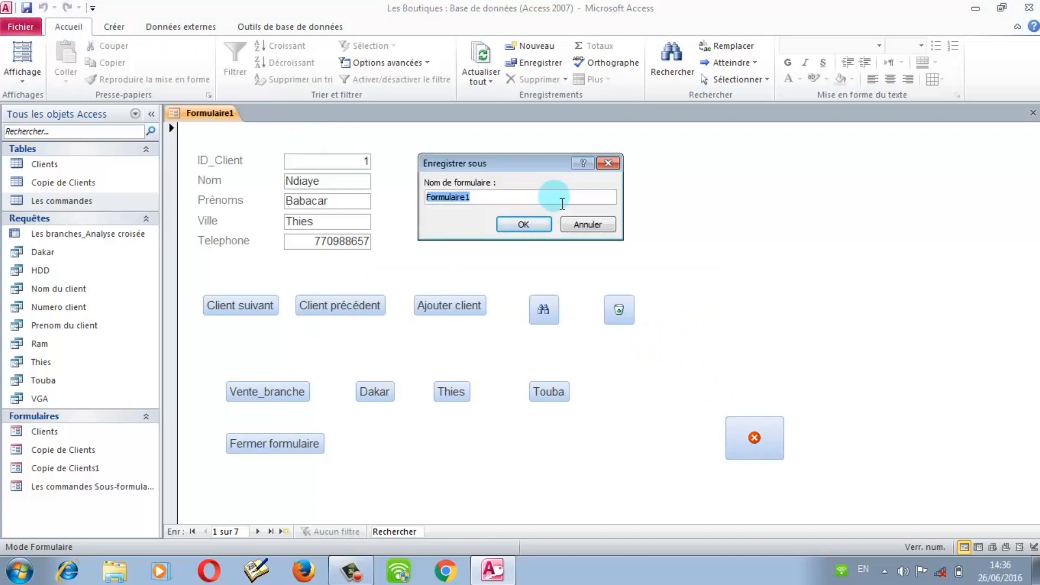
pyautogui.click(524, 230)
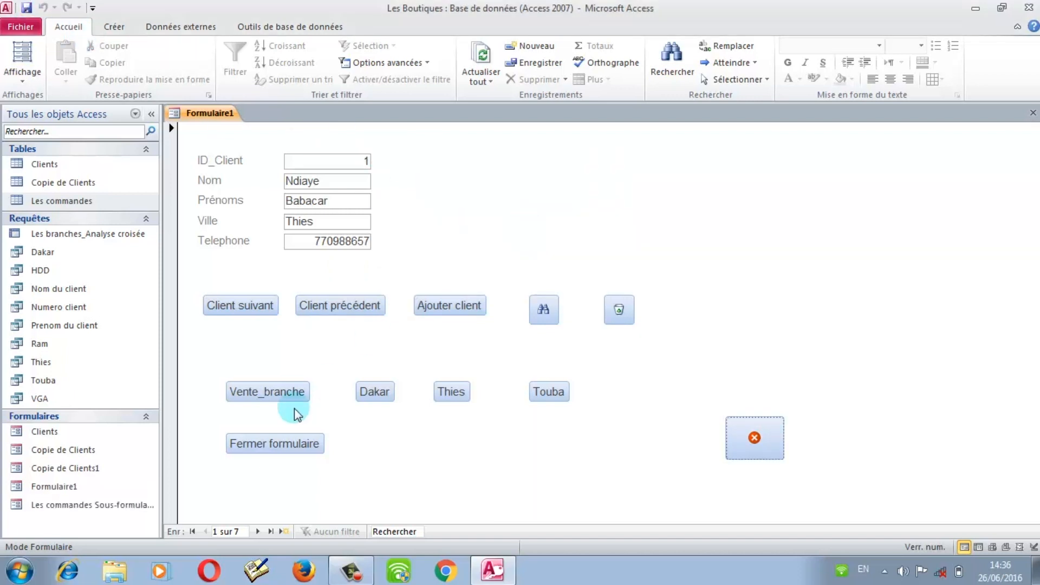
pyautogui.click(290, 444)
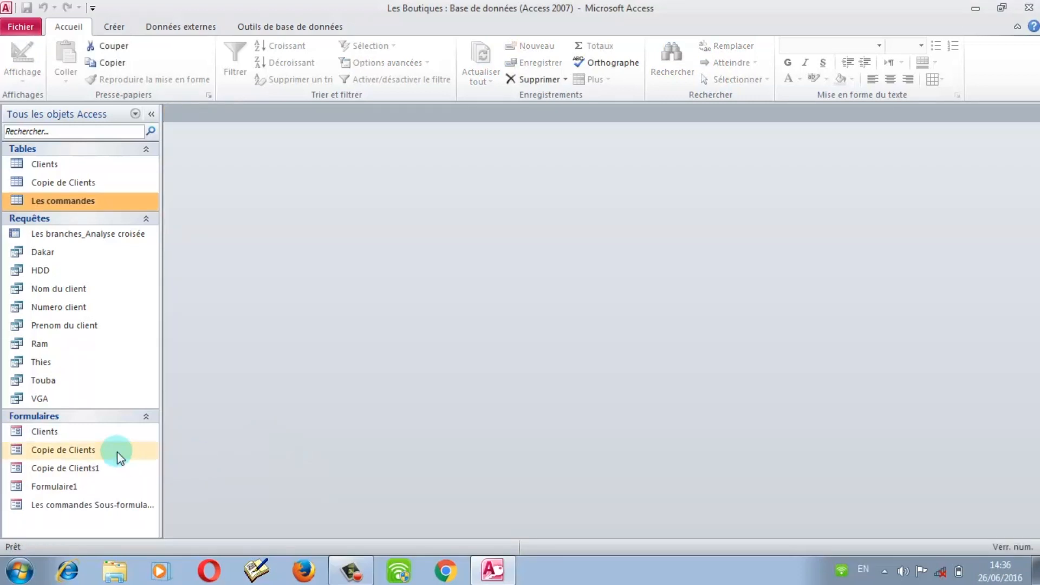
# Step: Open Formulaire1 and quit Access with its red X Quitter application button
pyautogui.doubleClick(69, 486)
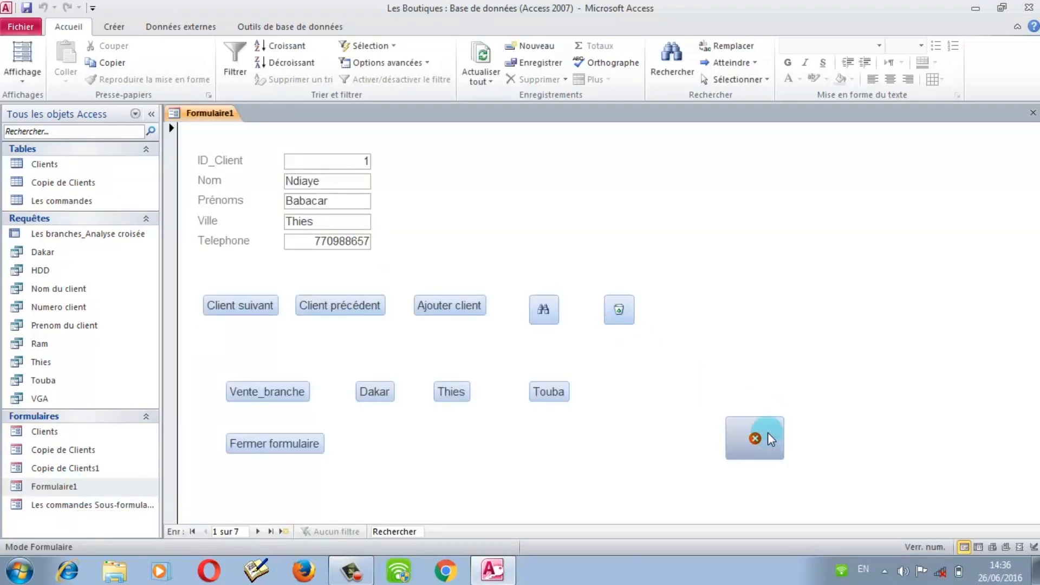
pyautogui.click(768, 432)
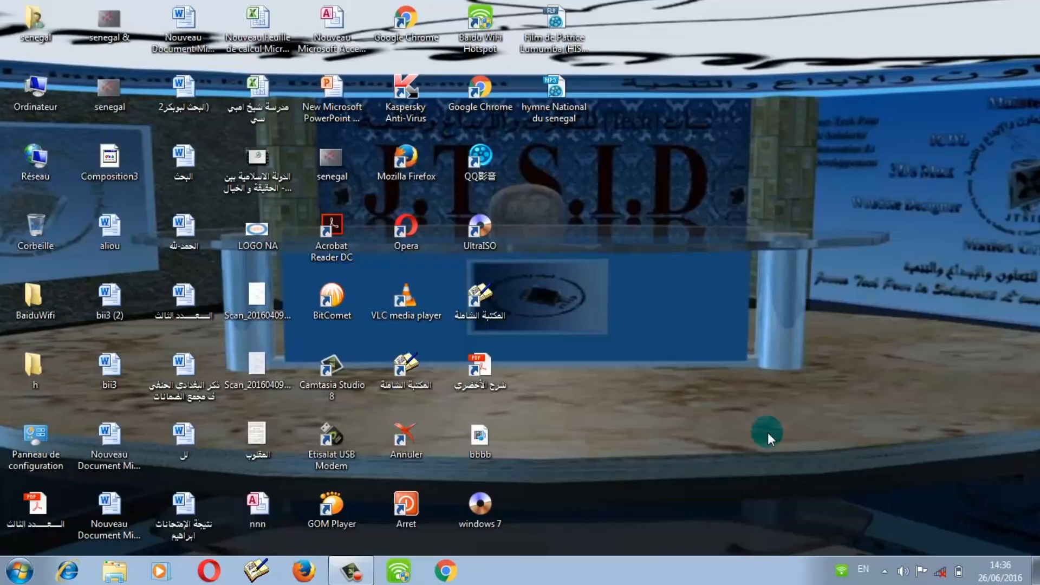
# Step: Reopen the Les Boutiques database from the Access 2010 recent list in the Start menu
pyautogui.click(4, 570)
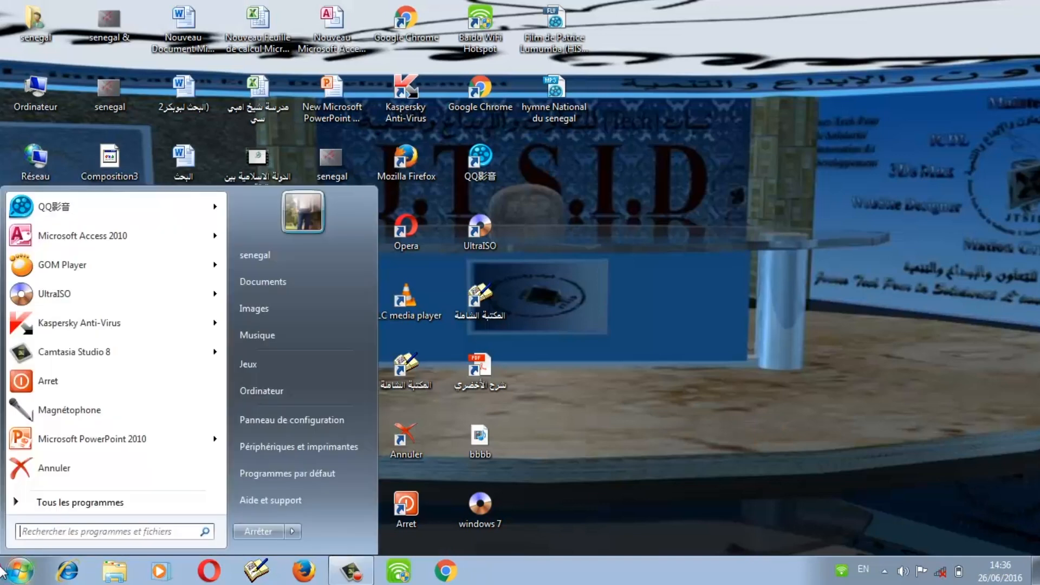
pyautogui.click(214, 231)
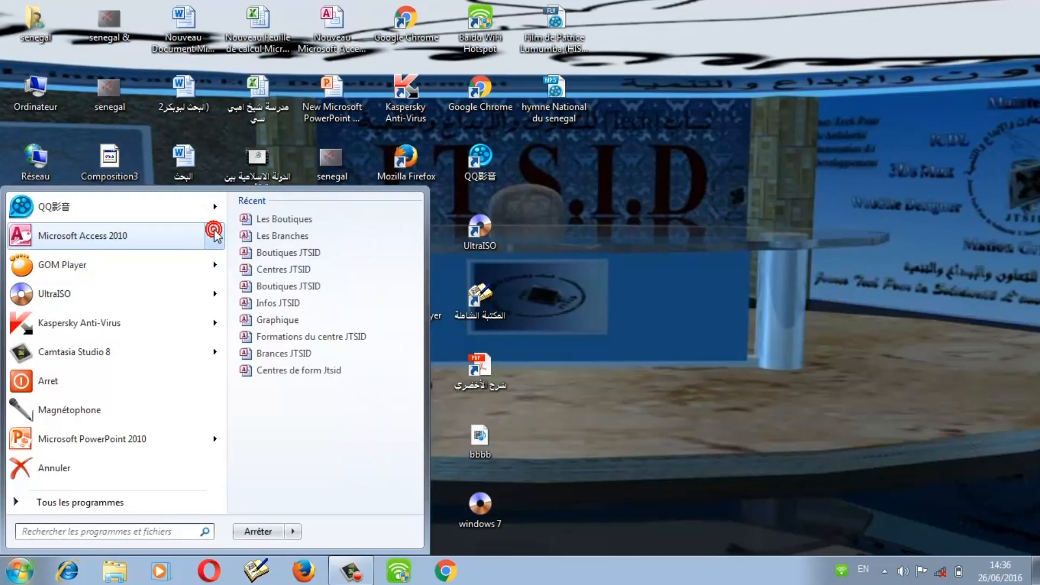
pyautogui.click(304, 219)
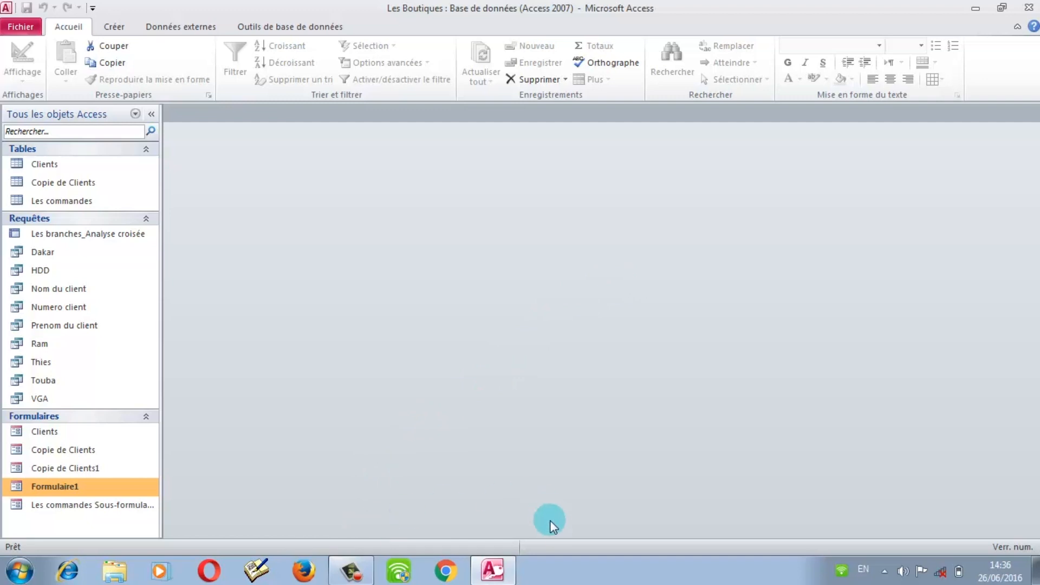
pyautogui.click(354, 572)
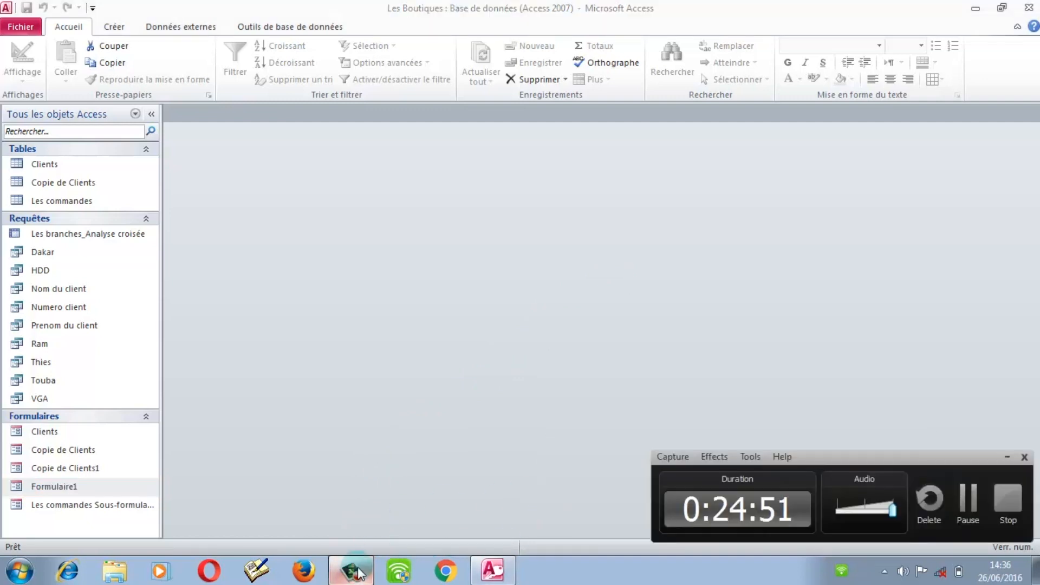
# Step: Stop the Camtasia screen recording at about 24:55
pyautogui.click(1002, 514)
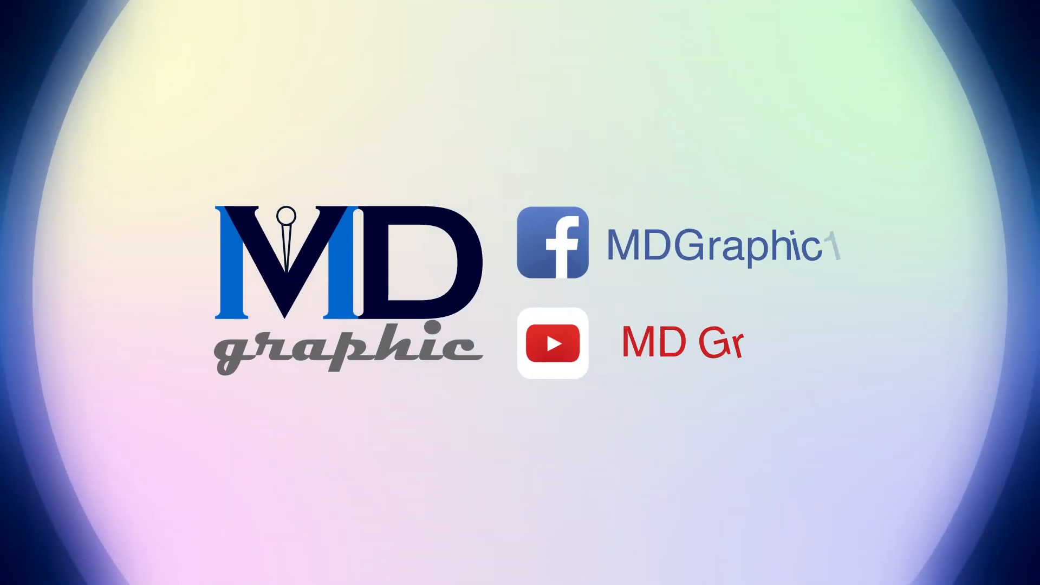